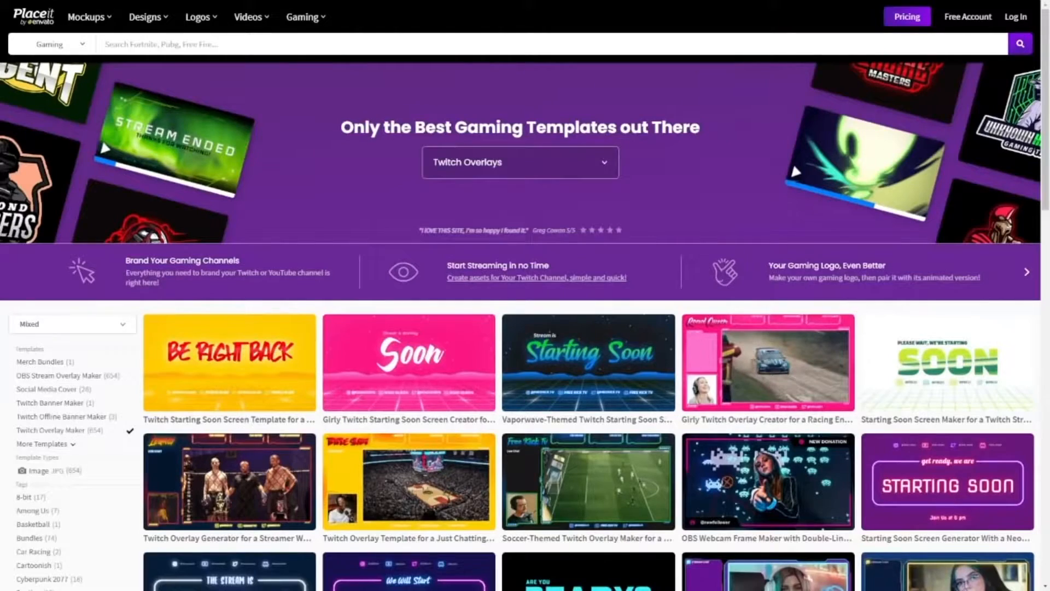
Browse the gaming templates and open the Lovely You kawaii avatar template from the gaming avatar logos.
scroll(946, 256, down, 7)
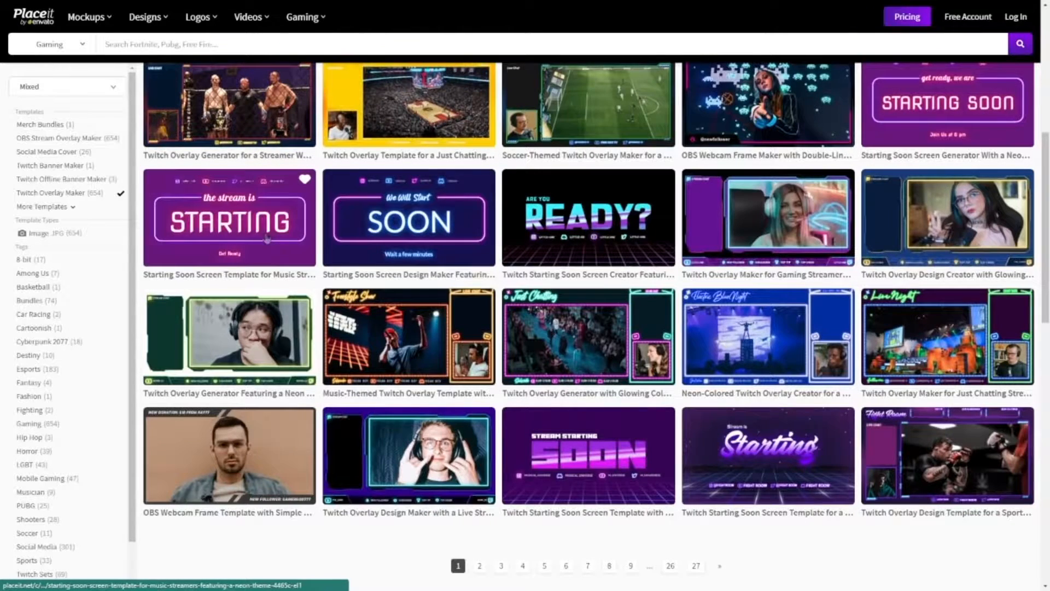
scroll(251, 163, up, 7)
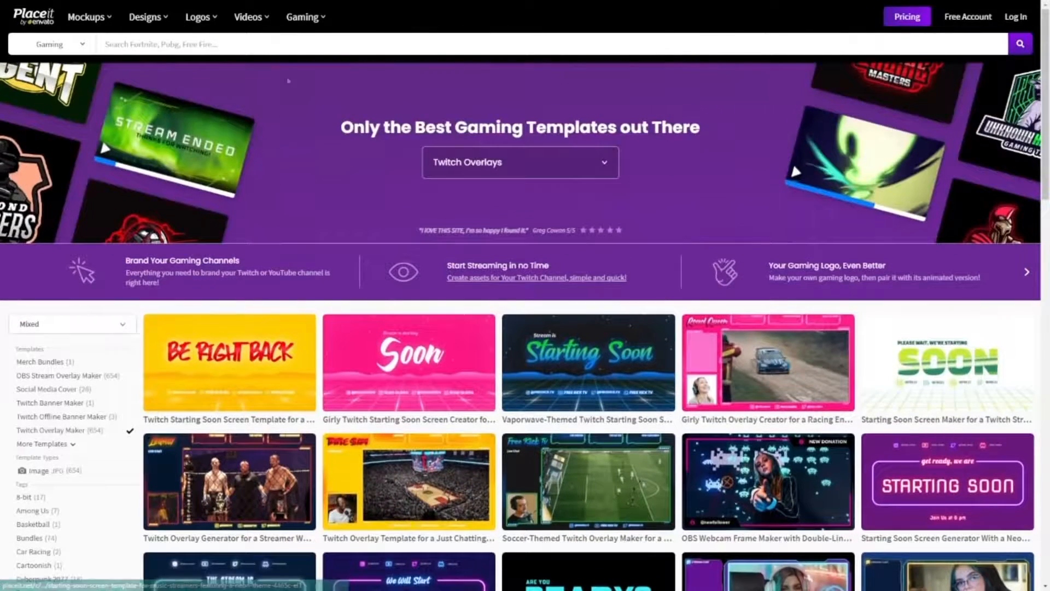
mouse_move(301, 30)
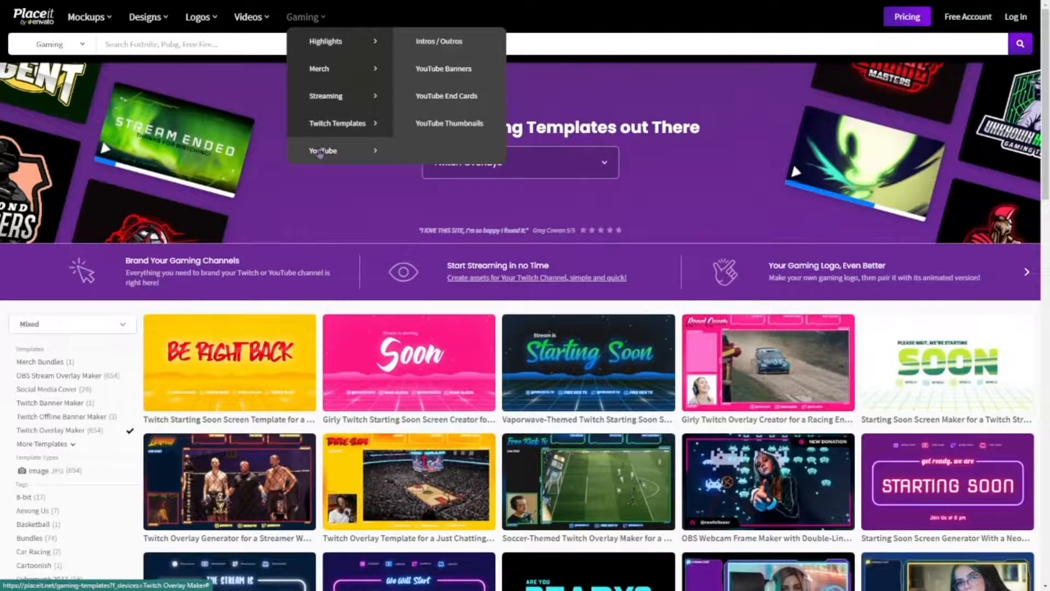
mouse_move(217, 78)
mouse_move(236, 212)
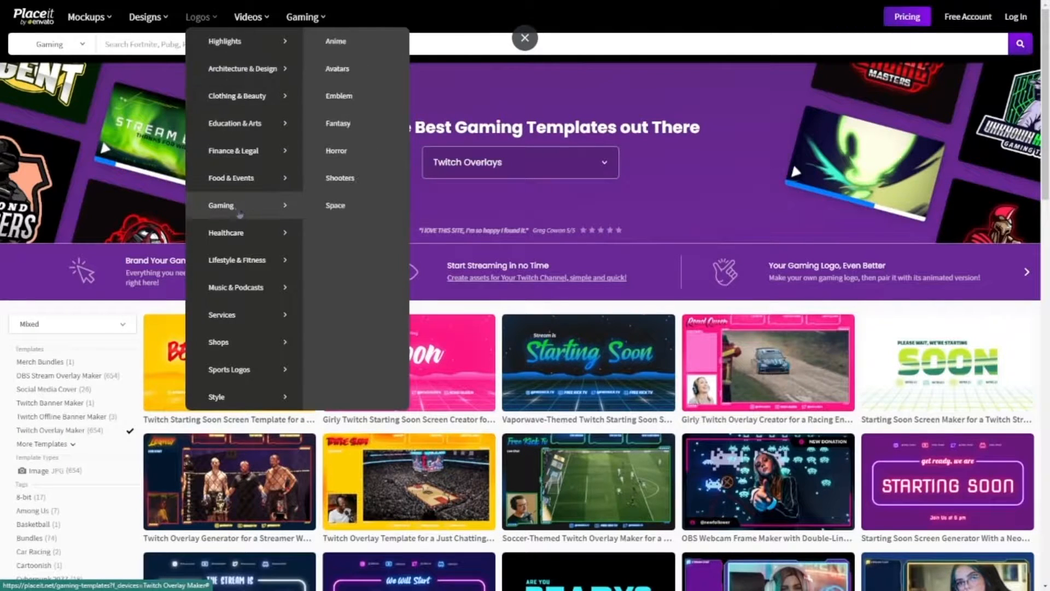
click(337, 47)
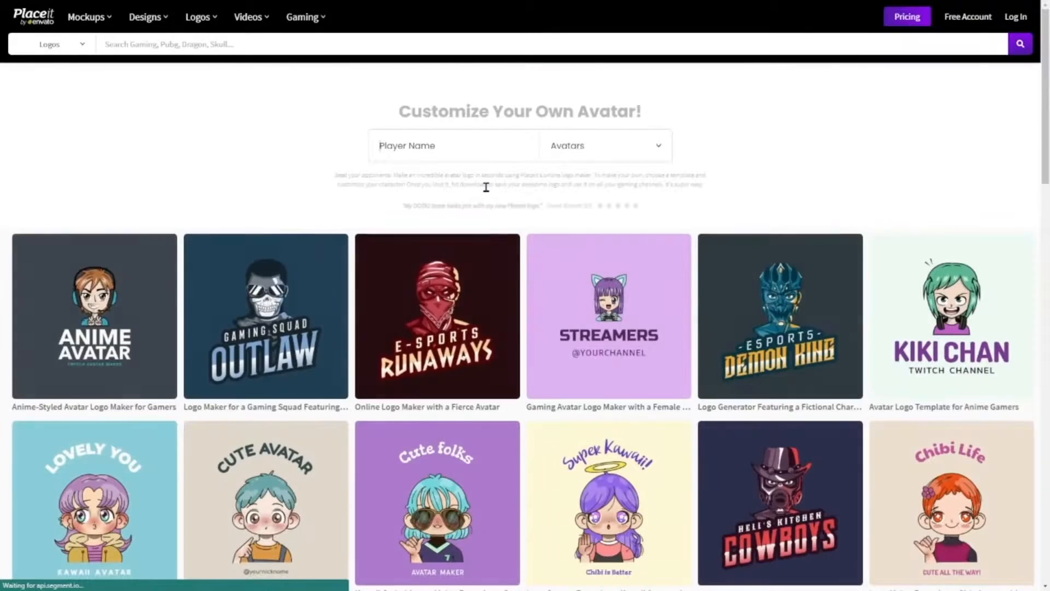
scroll(486, 187, down, 4)
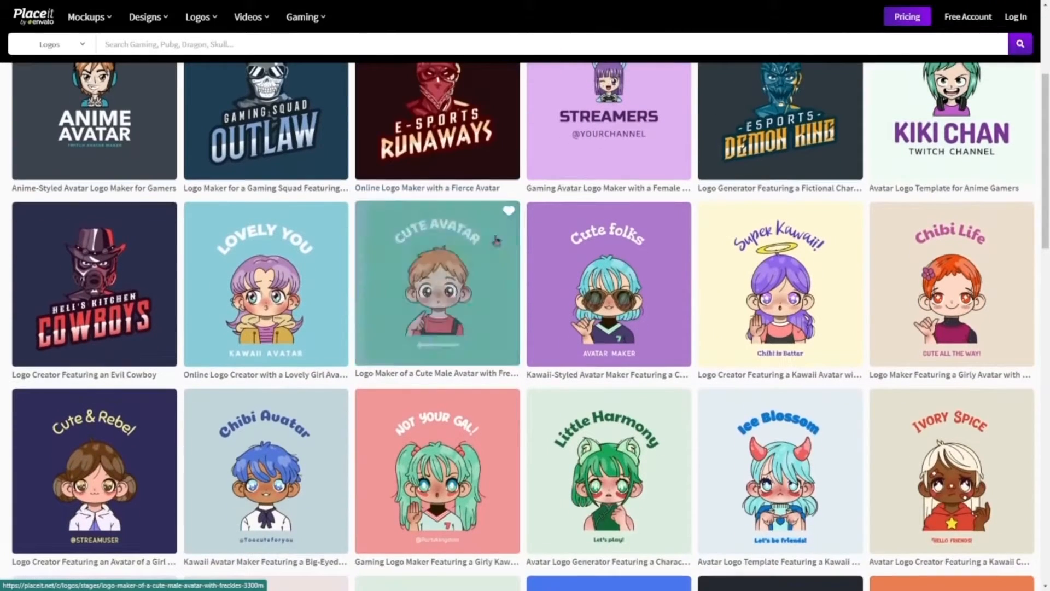
click(320, 340)
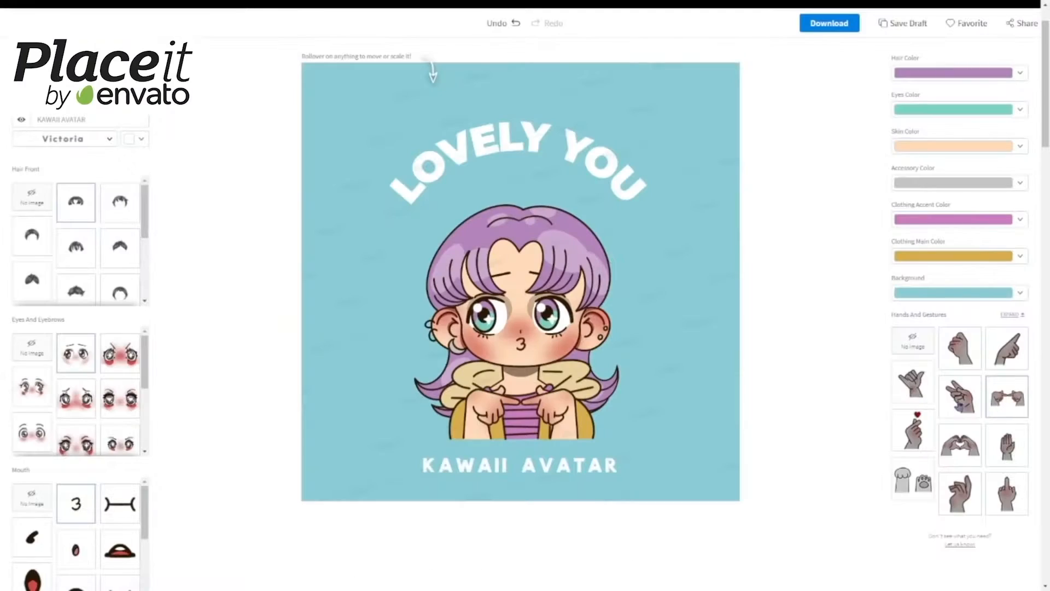
Set the avatar design's background to light pink and its hand gesture to the finger heart.
click(923, 290)
click(1017, 402)
click(897, 450)
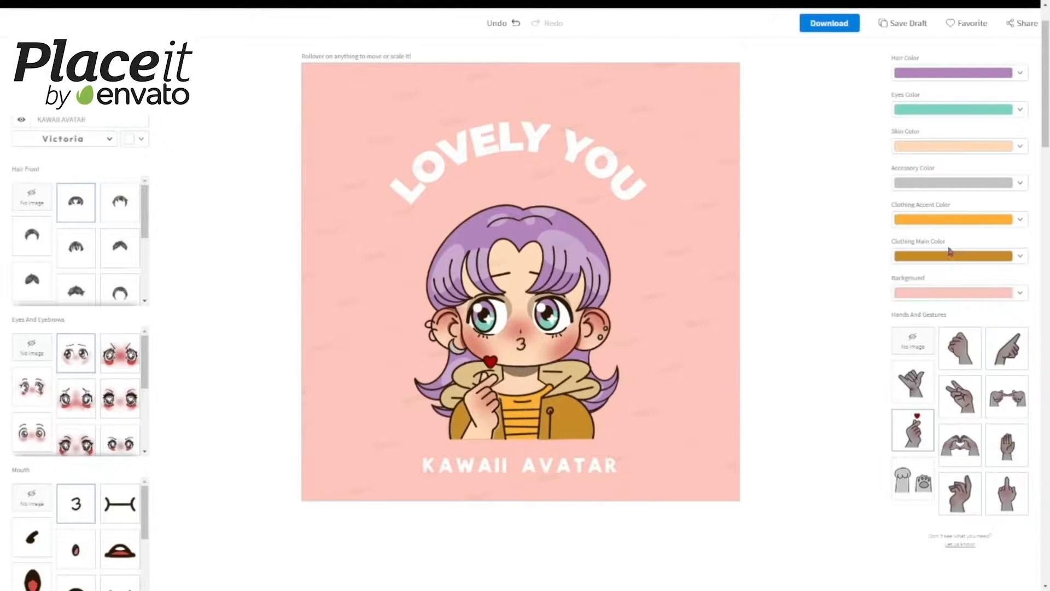
Customize the avatar's main clothing, hair, eye and accessory colors.
click(985, 268)
click(961, 72)
click(1017, 124)
click(976, 111)
click(844, 333)
click(946, 182)
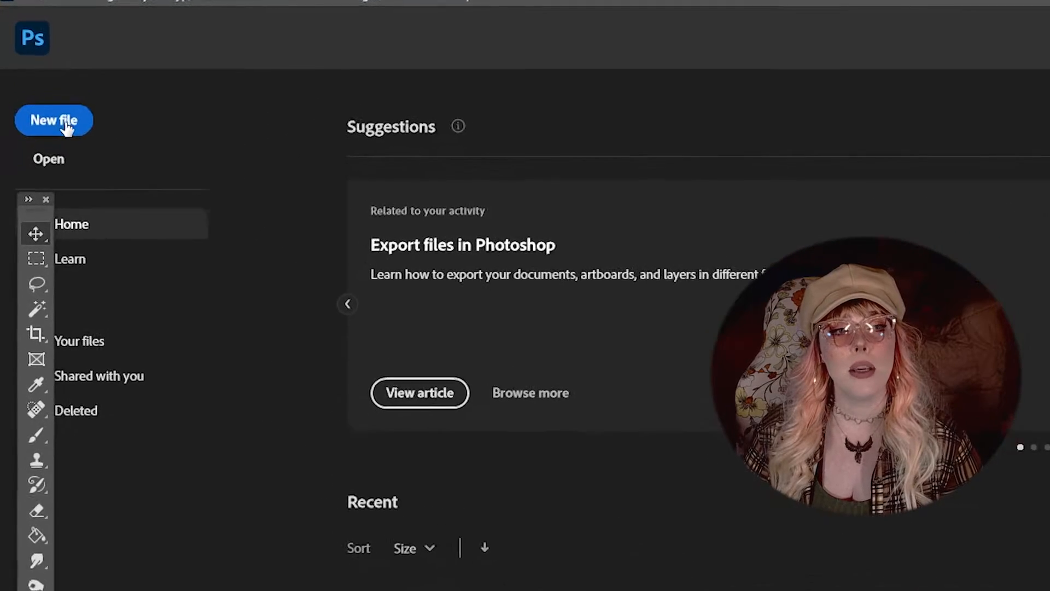
Switch to Photoshop and create a new 1920 x 1080 pixel document at 72 ppi.
click(66, 123)
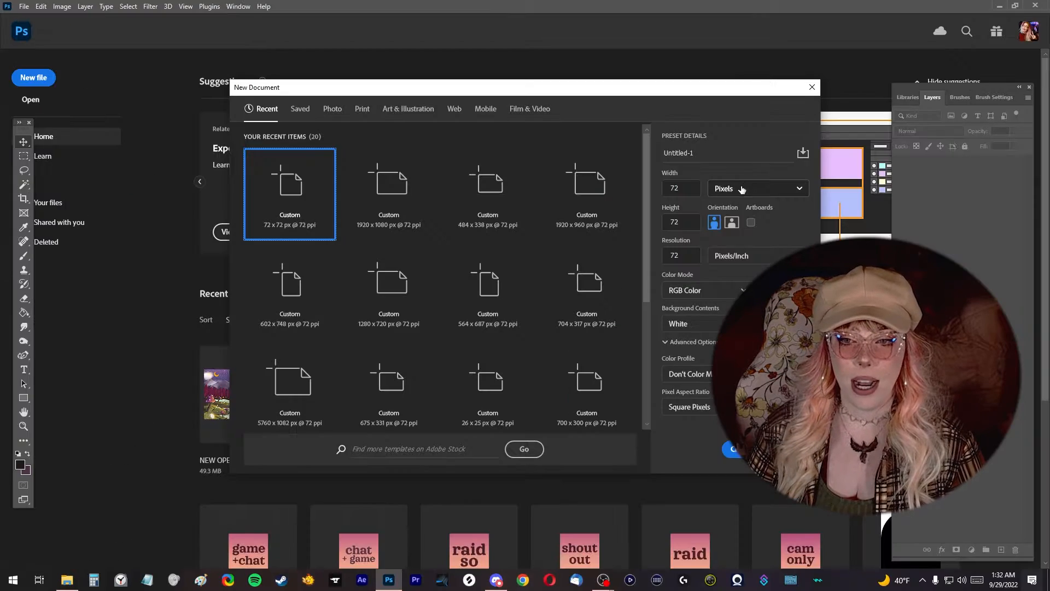
click(740, 188)
click(737, 189)
drag(681, 188, 635, 186)
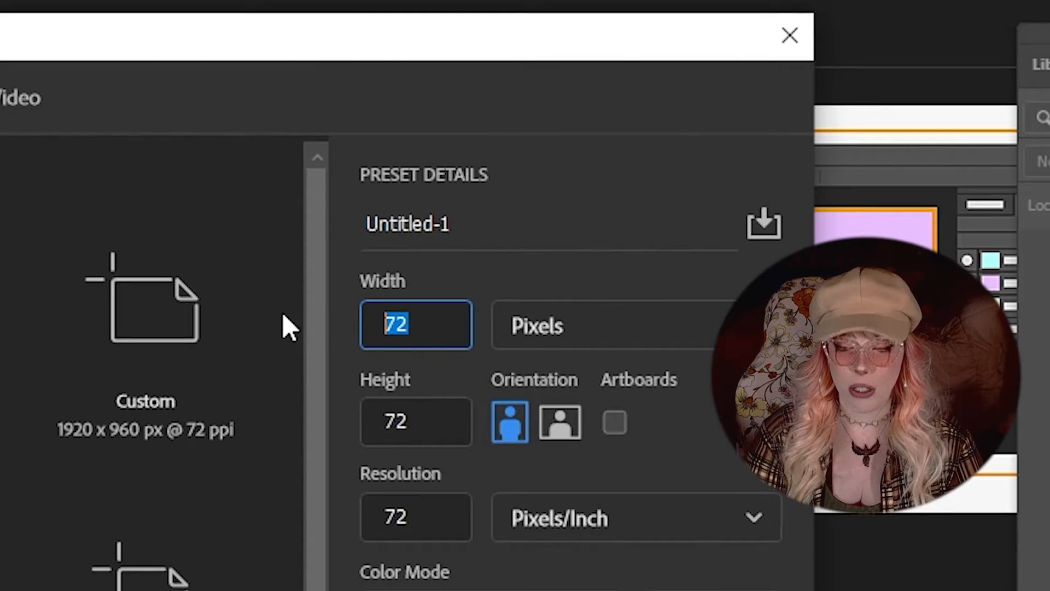
text(1920)
key(Tab)
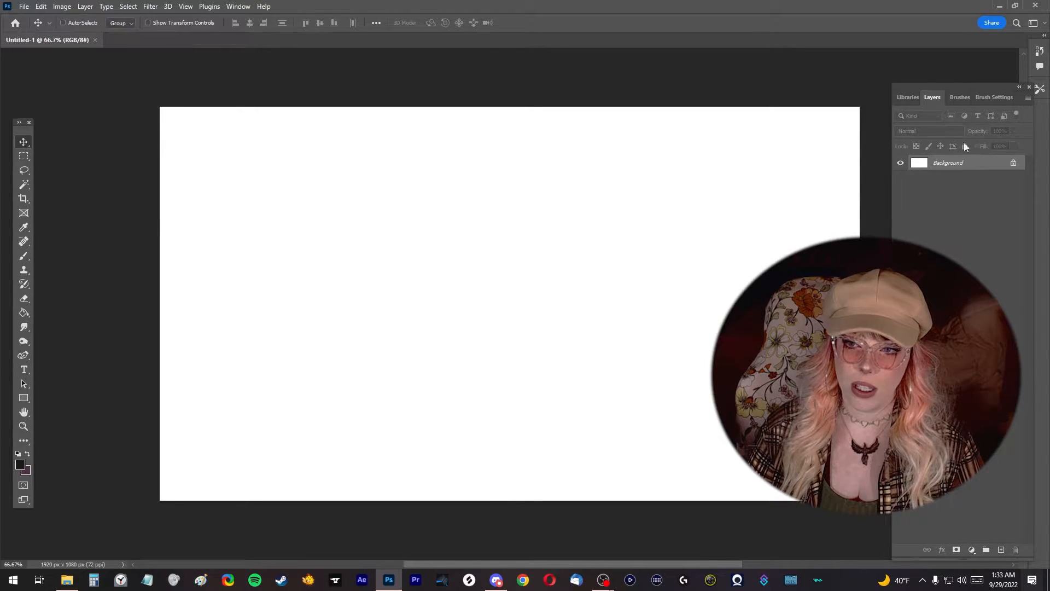
Unlock the Background layer and delete its entire white fill to make the canvas transparent.
click(1014, 163)
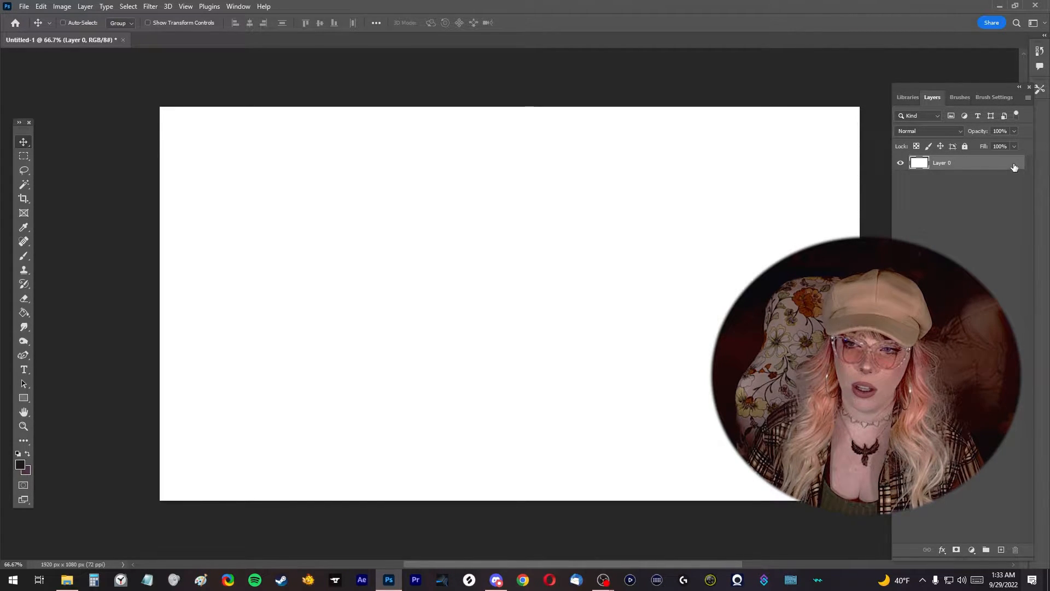
click(966, 147)
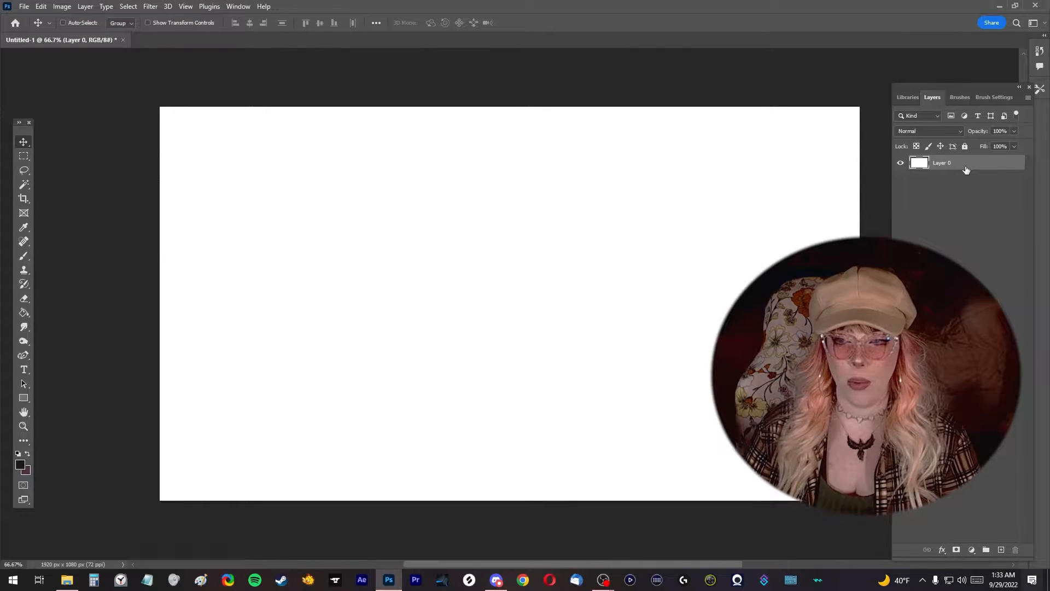
key(ctrl+a)
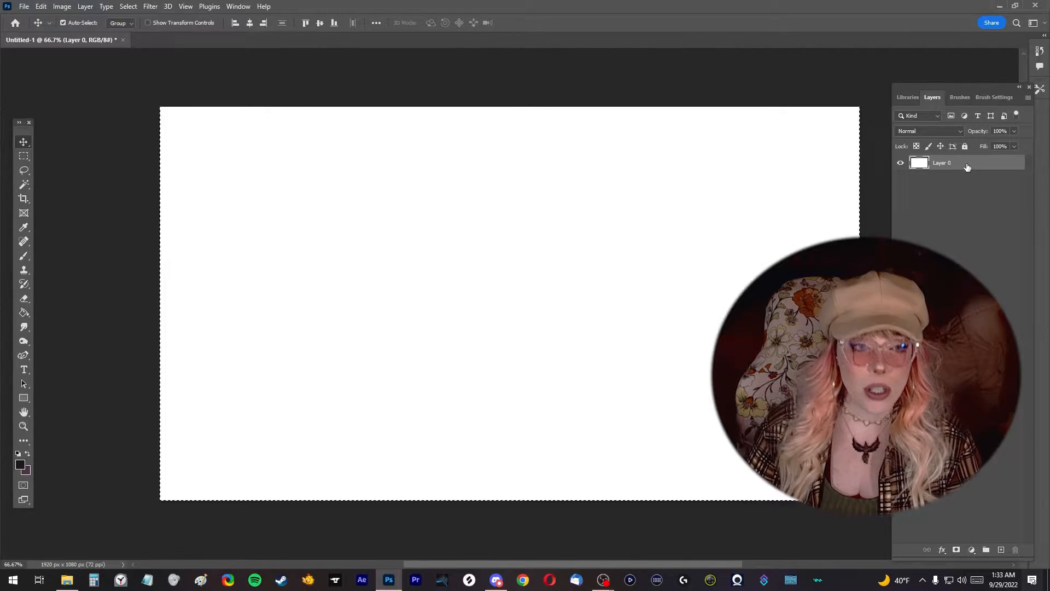
key(Delete)
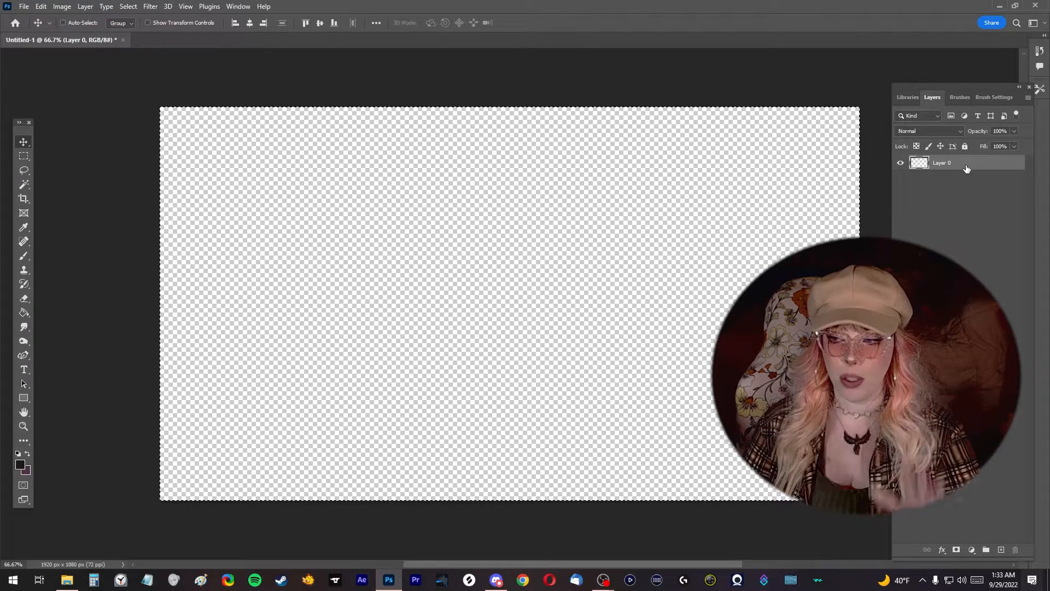
Add a new blank layer with default settings above the cleared layer.
click(960, 194)
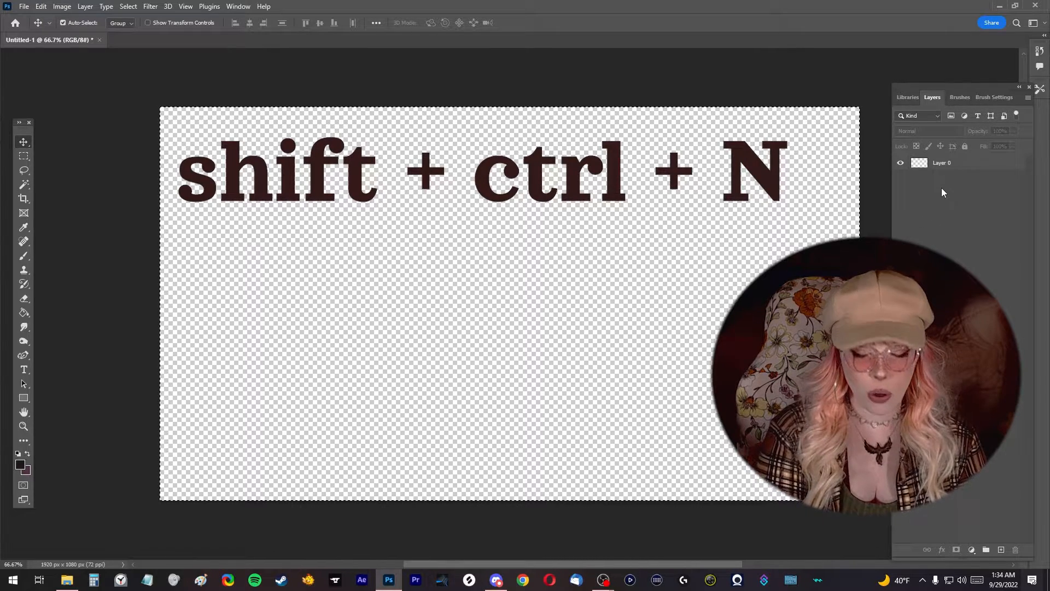
key(ctrl+shift+n)
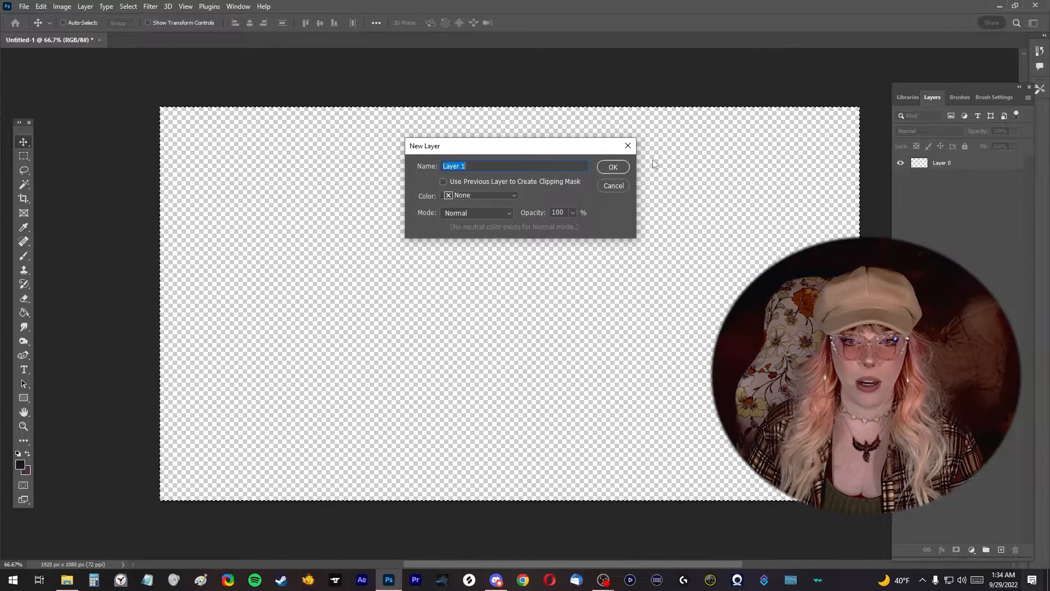
click(614, 168)
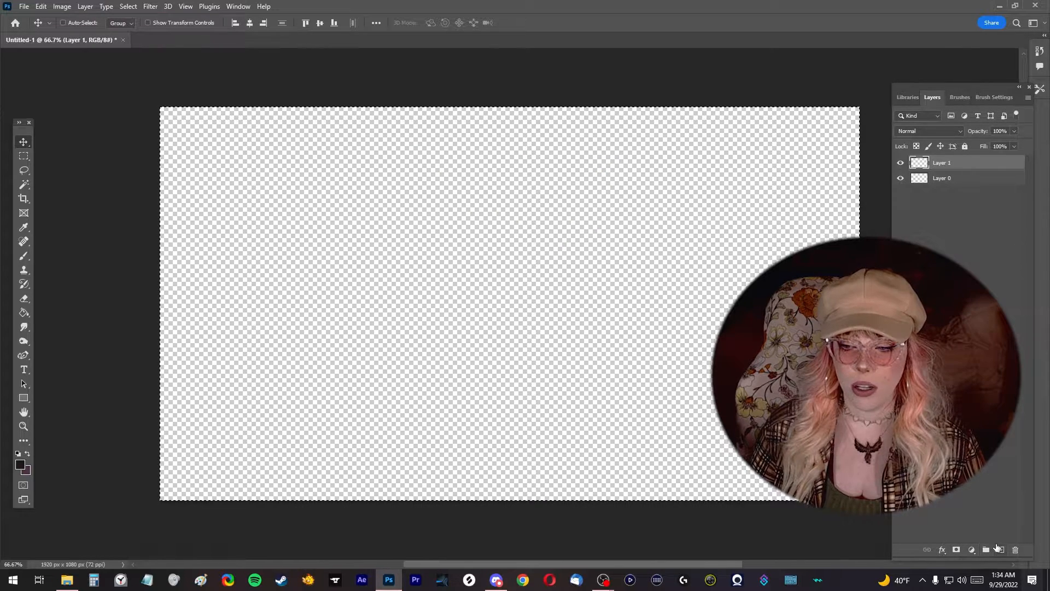
key(ctrl)
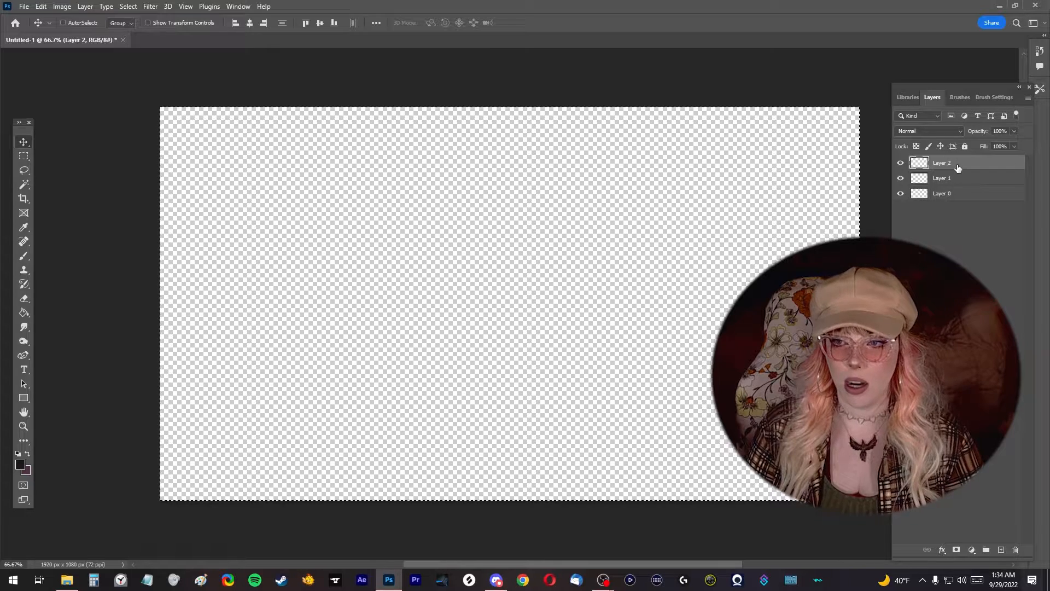
key(Delete)
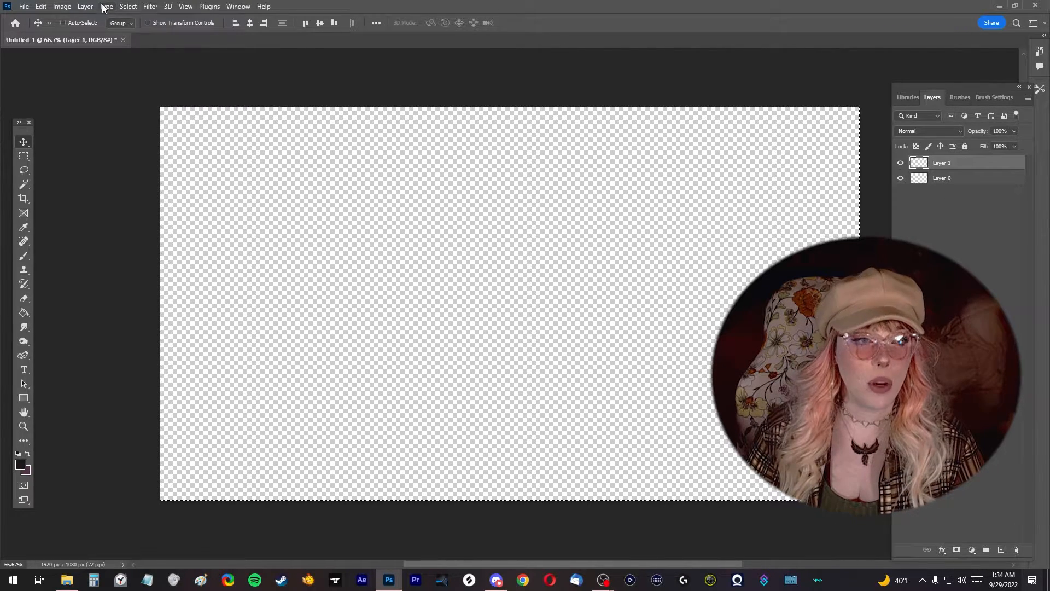
click(85, 7)
mouse_move(94, 18)
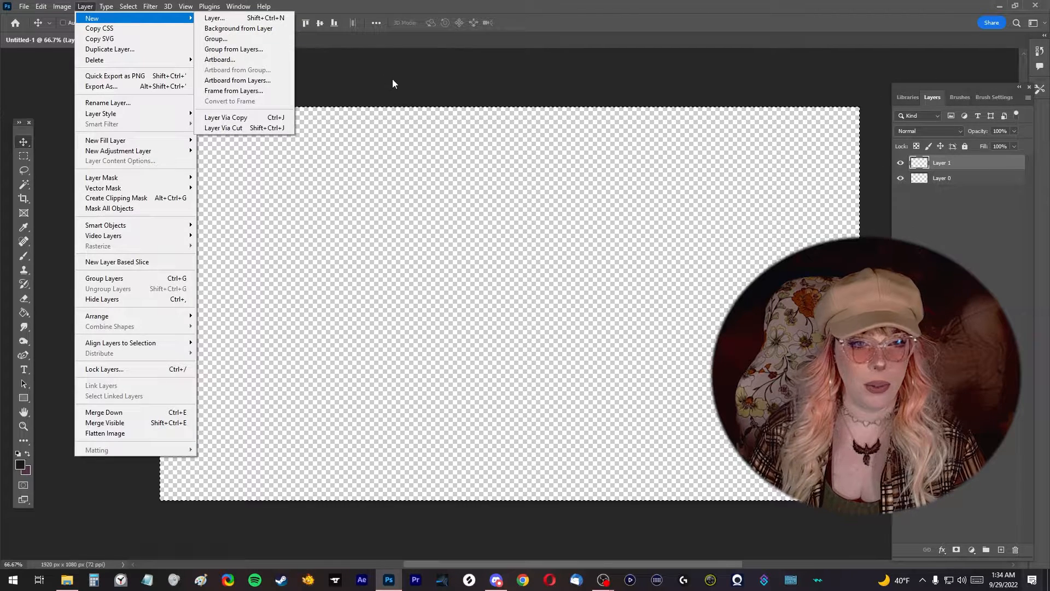
click(445, 99)
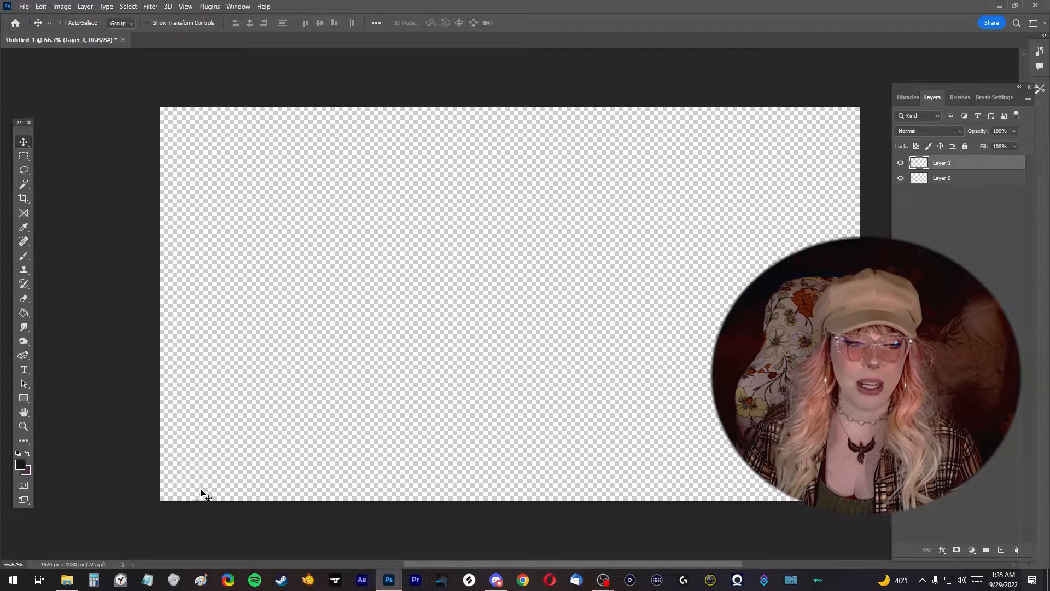
Set the foreground color to brown #744325 and fill the new layer with it using the Paint Bucket.
click(20, 464)
click(751, 491)
drag(752, 492, 751, 503)
mouse_move(685, 464)
mouse_down()
mouse_move(697, 429)
mouse_move(682, 424)
mouse_move(706, 425)
mouse_up()
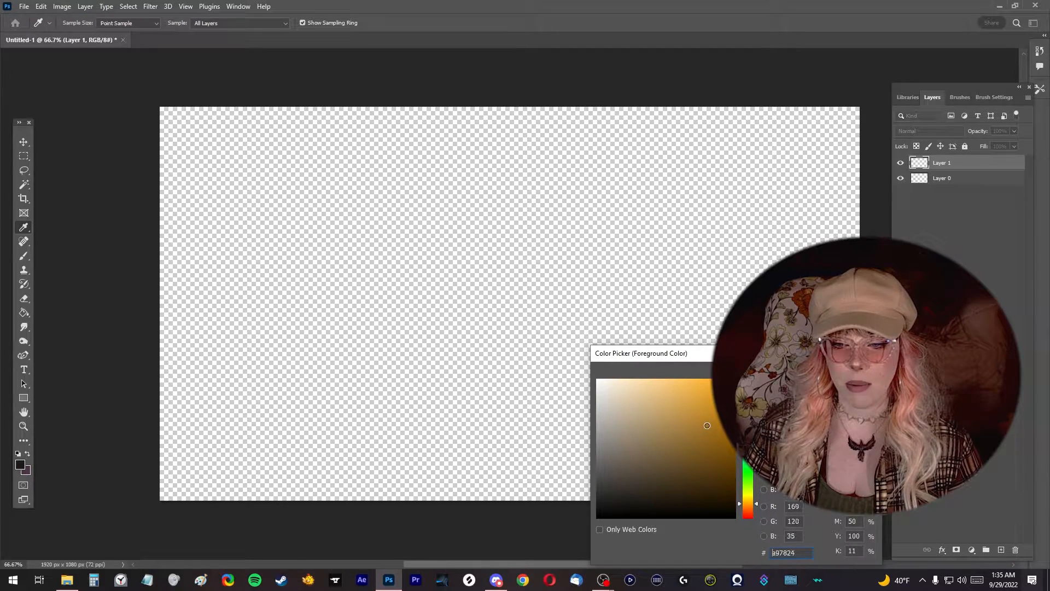
click(748, 508)
click(686, 453)
drag(681, 455, 693, 455)
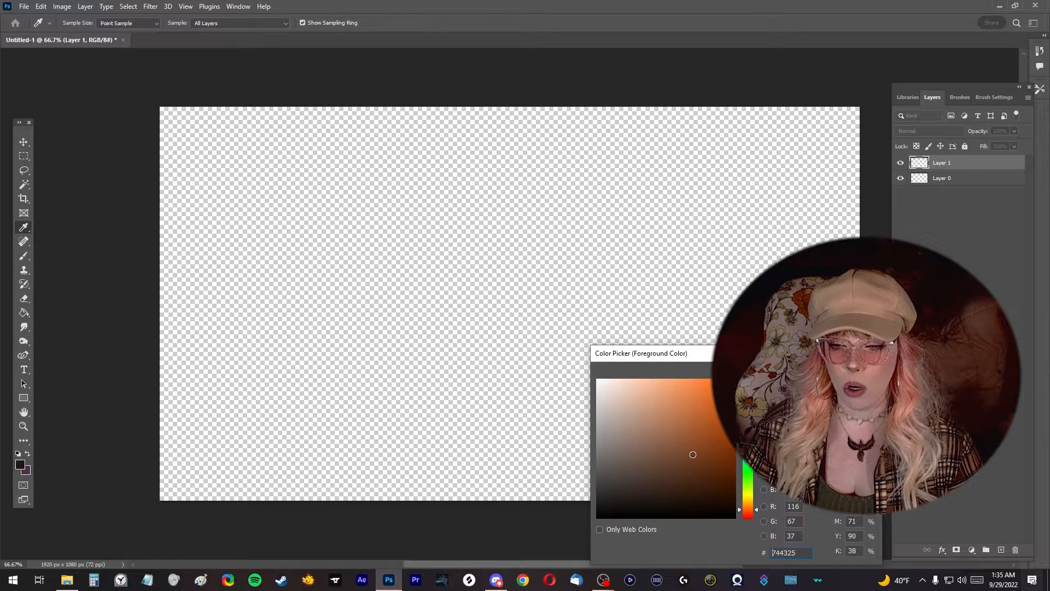
key(Return)
key(v)
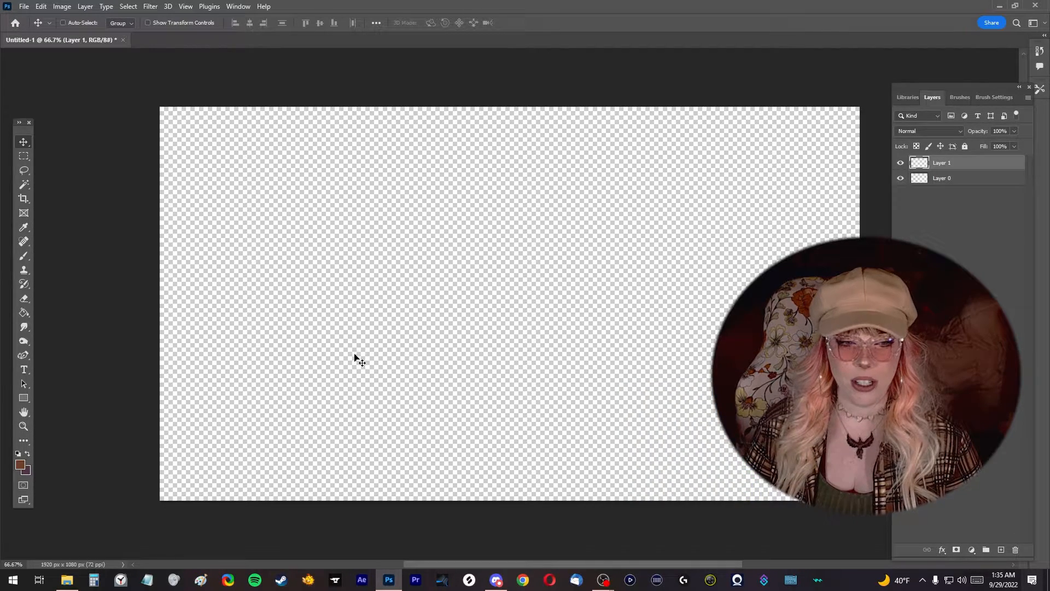
click(23, 313)
click(383, 328)
Switch to Chrome, choose a browser profile and search Google Images for "cottage core color palette".
click(523, 580)
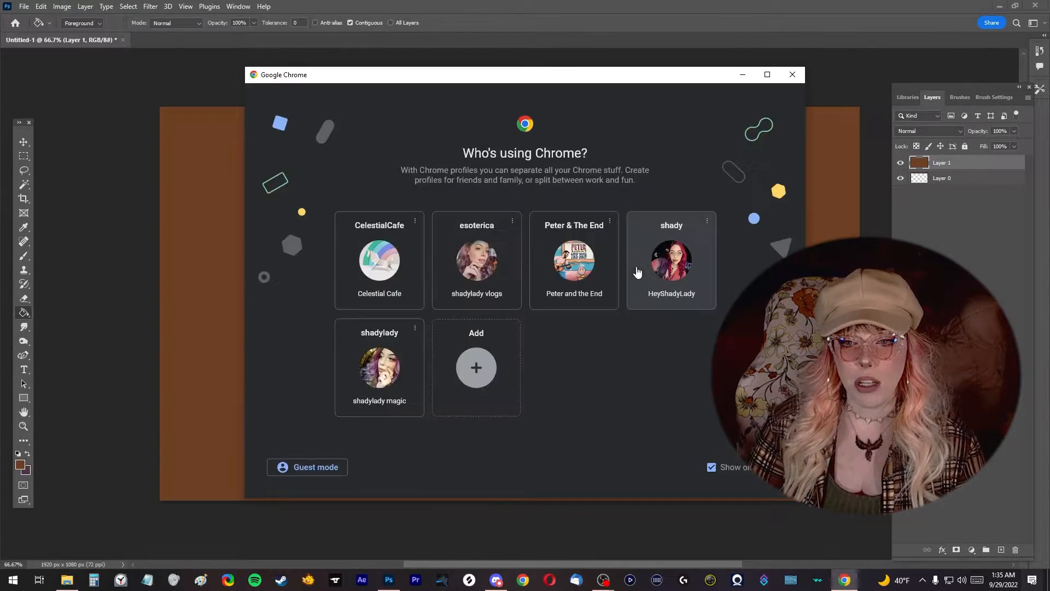
click(636, 275)
click(522, 33)
text(cottage core co)
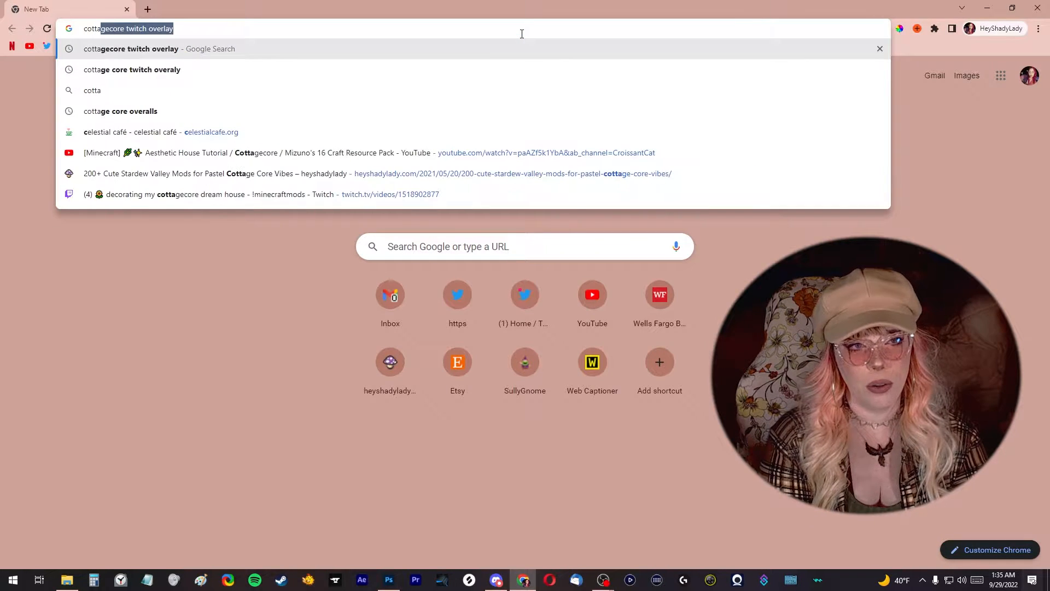
text(lor palette)
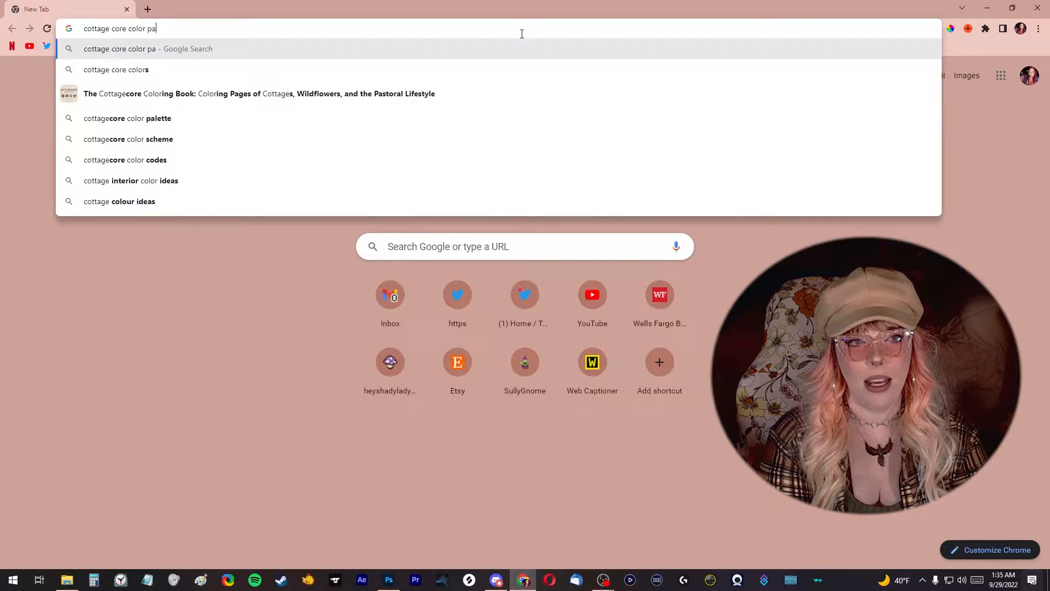
key(Return)
click(186, 117)
Open the Orezoria cottagecore palette and a second palette result in new tabs, and compare them.
scroll(194, 209, down, 3)
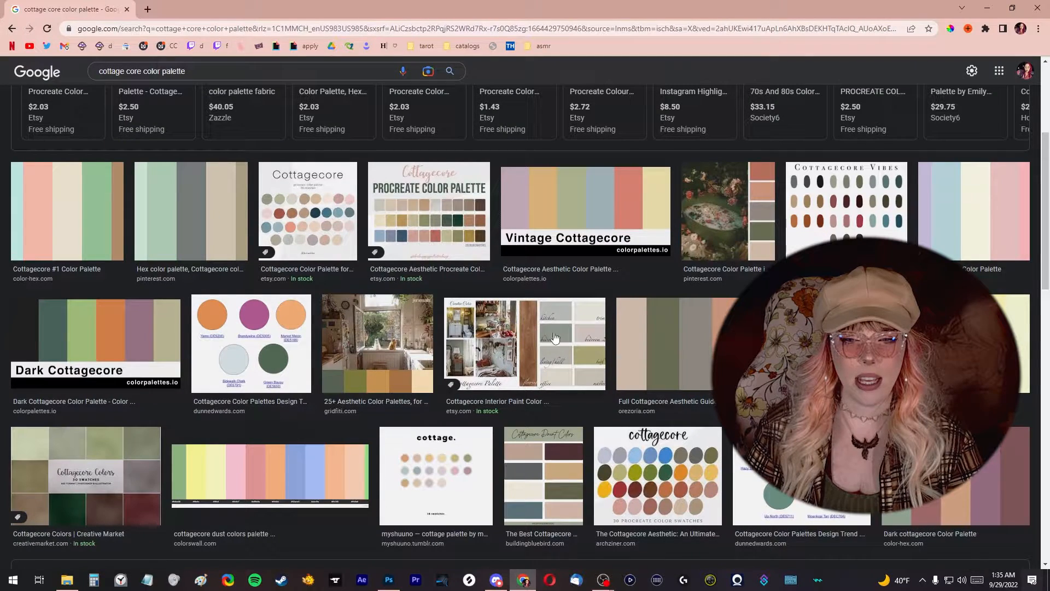
middle_click(664, 349)
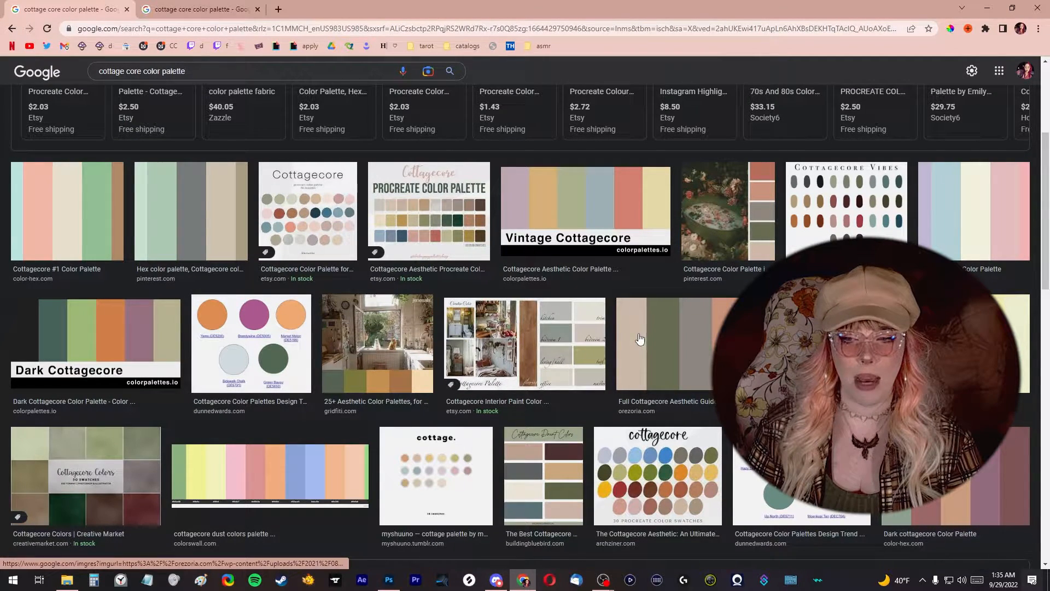
middle_click(809, 350)
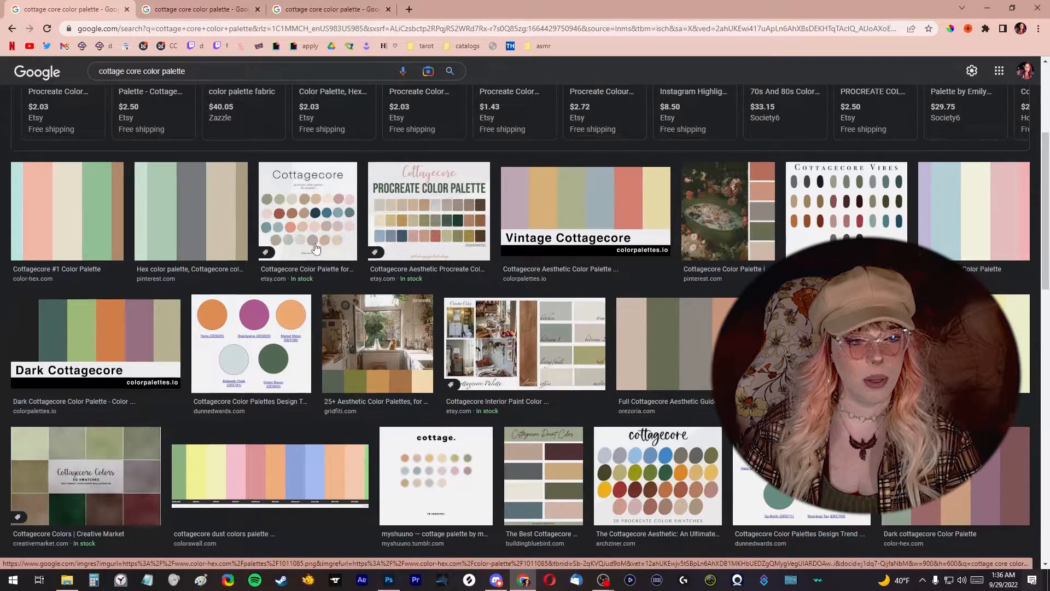
scroll(315, 247, down, 8)
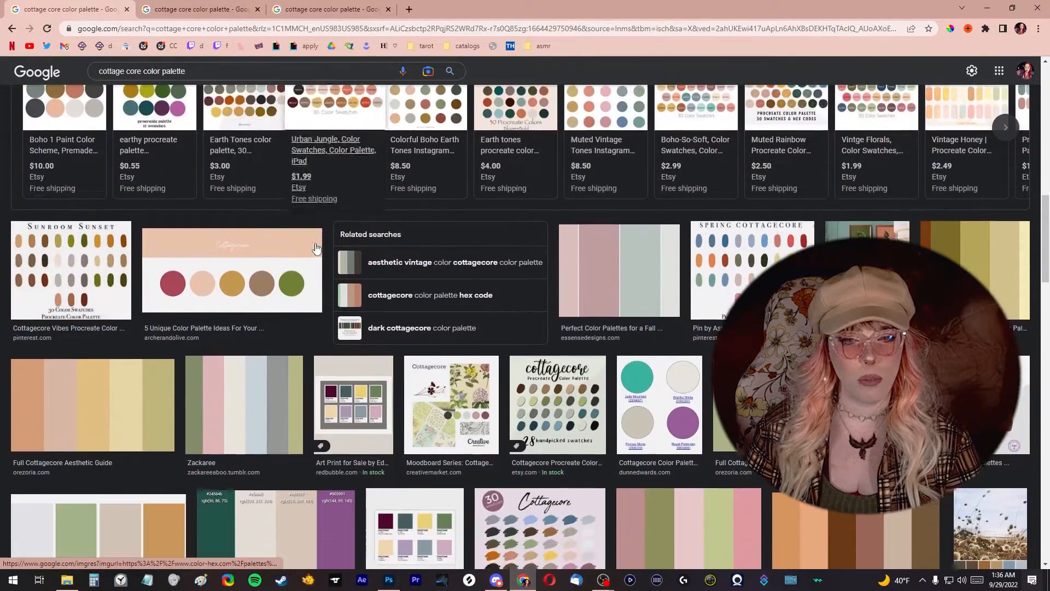
scroll(315, 247, down, 2)
click(309, 8)
click(202, 8)
click(310, 8)
Copy the Orezoria five-color palette image and paste it onto the canvas in Photoshop.
right_click(414, 162)
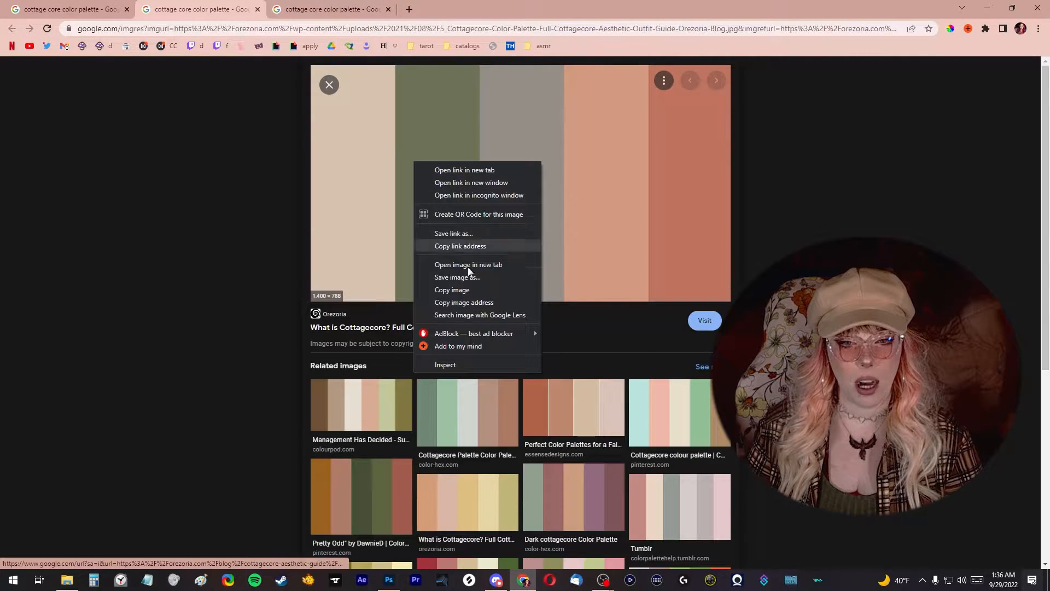
click(465, 290)
click(389, 580)
key(ctrl+v)
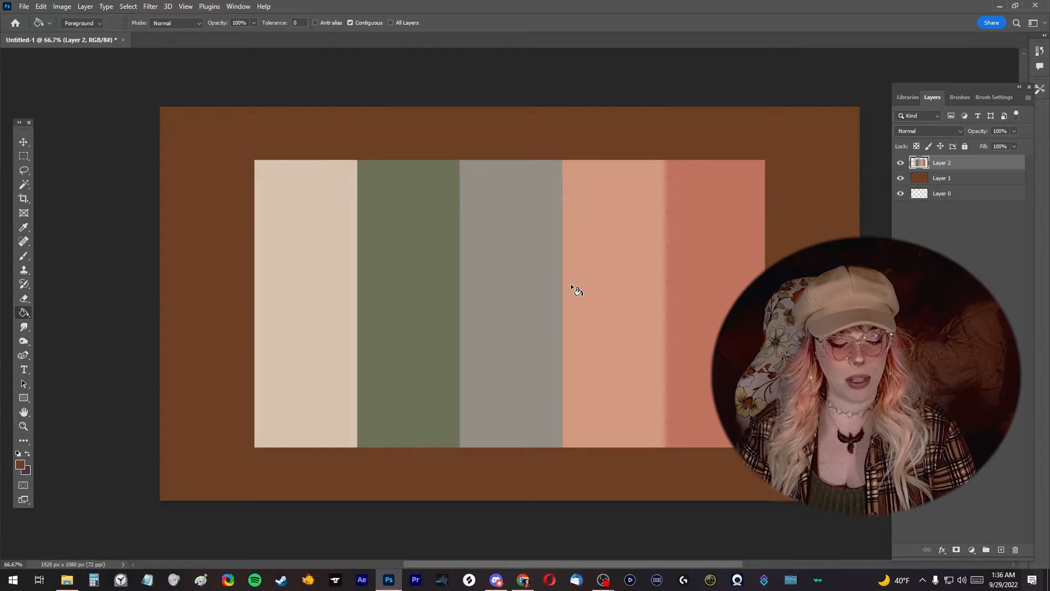
Scale the pasted five-color palette to about 22.6% and place it in the upper-left corner of the canvas.
key(ctrl+t)
drag(765, 446, 373, 217)
drag(317, 197, 240, 158)
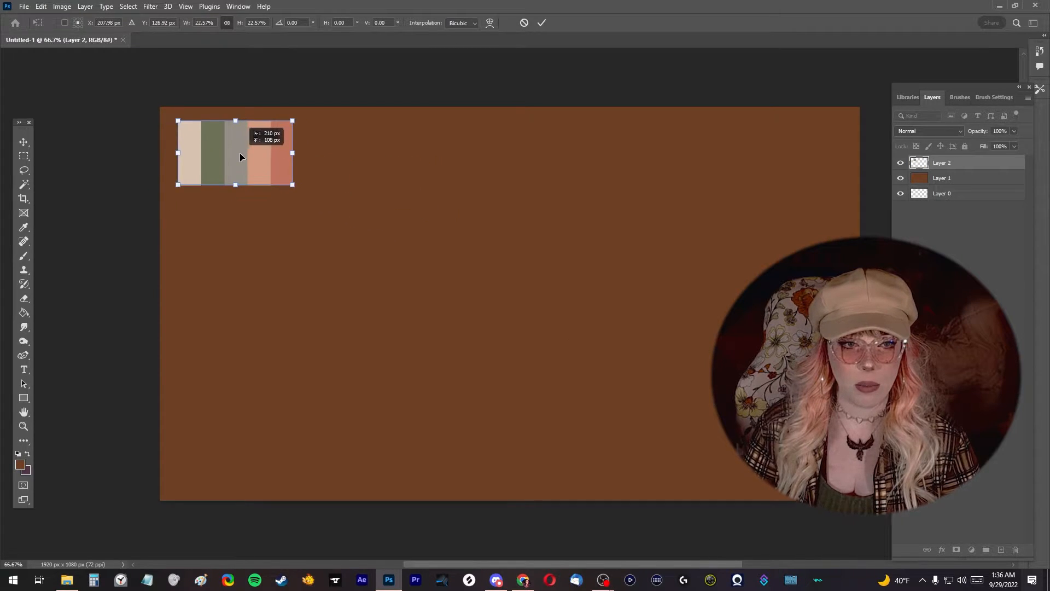
click(542, 23)
Switch to Chrome, copy the Dark cottagecore Color Palette image and paste it onto the canvas in Photoshop.
click(524, 581)
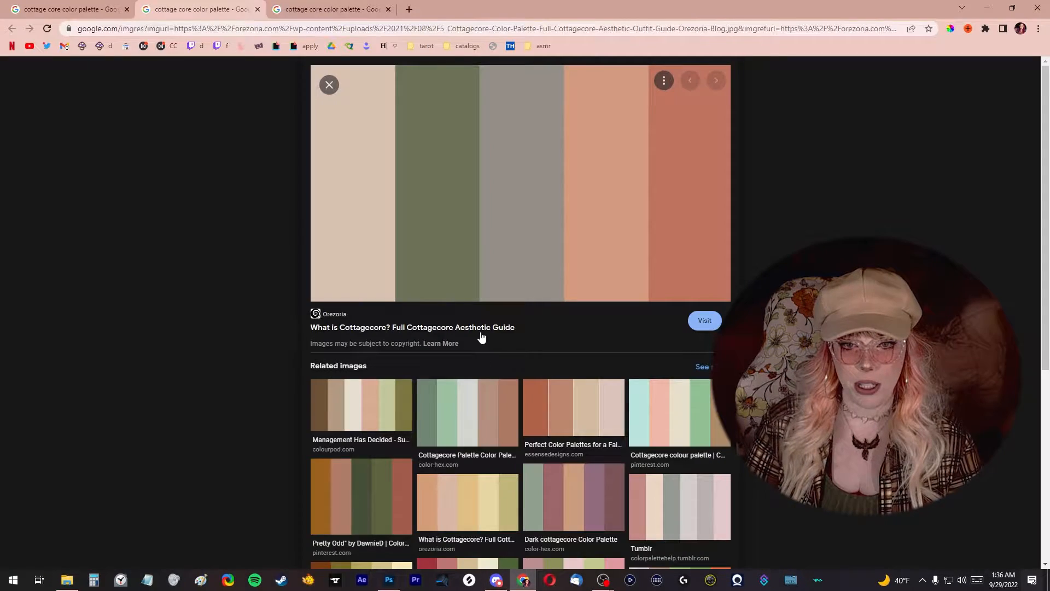
click(573, 495)
right_click(378, 173)
click(428, 303)
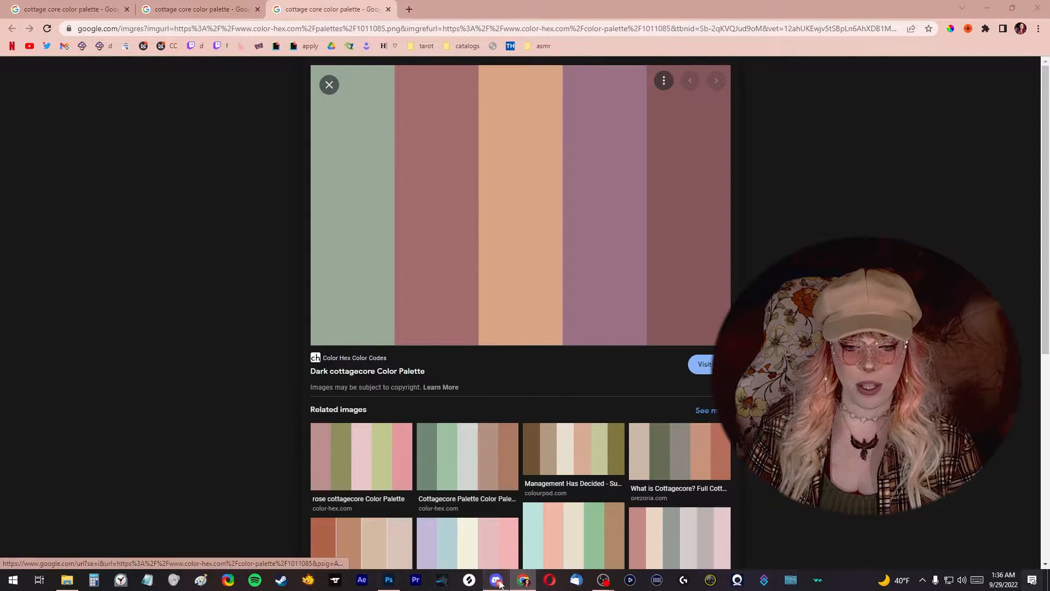
click(388, 580)
key(ctrl+v)
Scale the dark cottagecore palette to about 30% and place it under the first palette, slightly overlapping it.
key(ctrl+t)
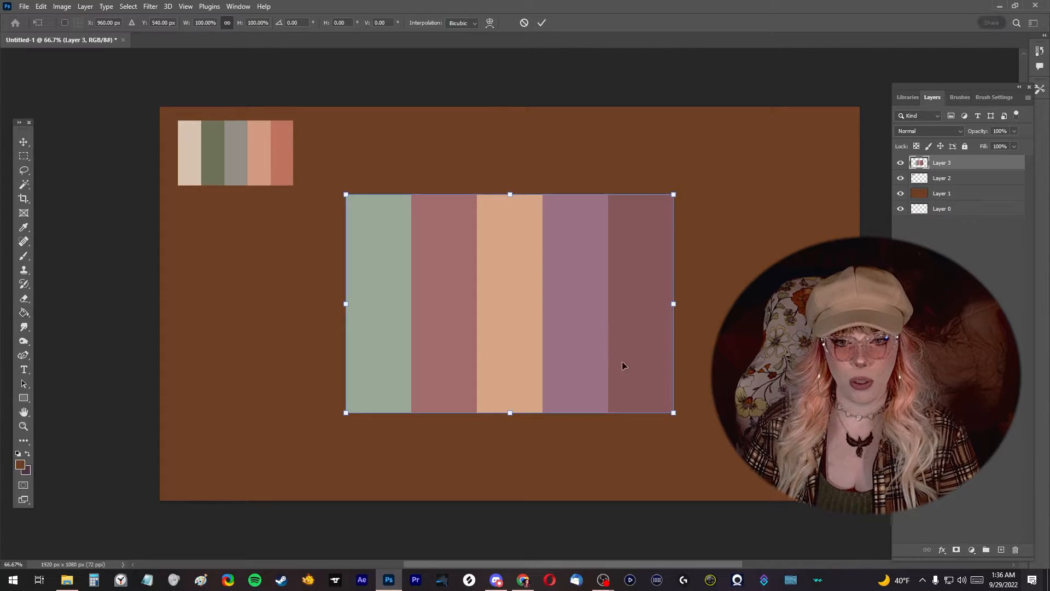
drag(685, 421, 446, 266)
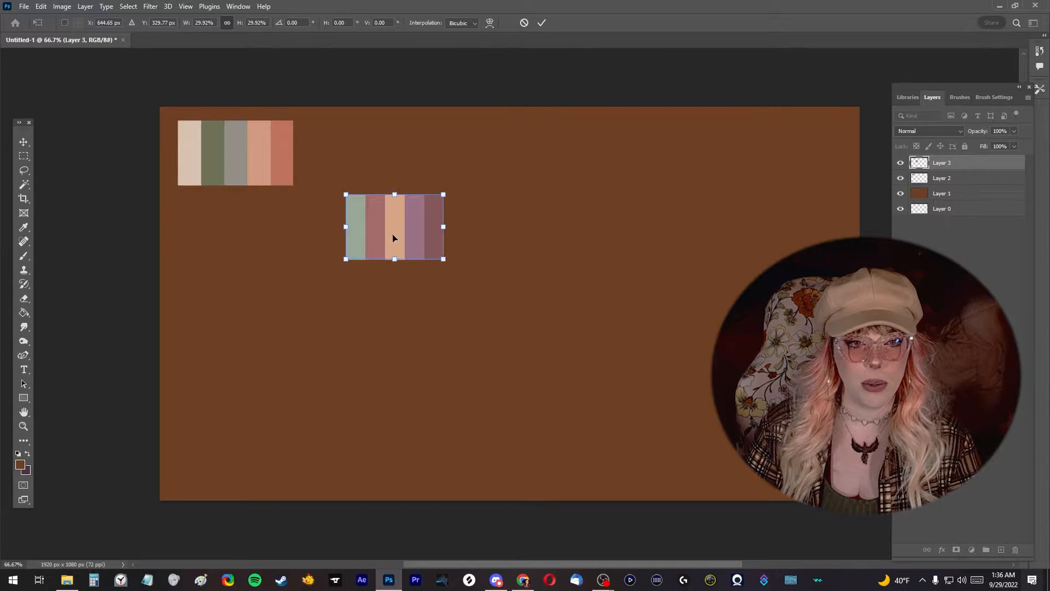
drag(393, 238, 232, 228)
drag(232, 226, 232, 212)
click(541, 23)
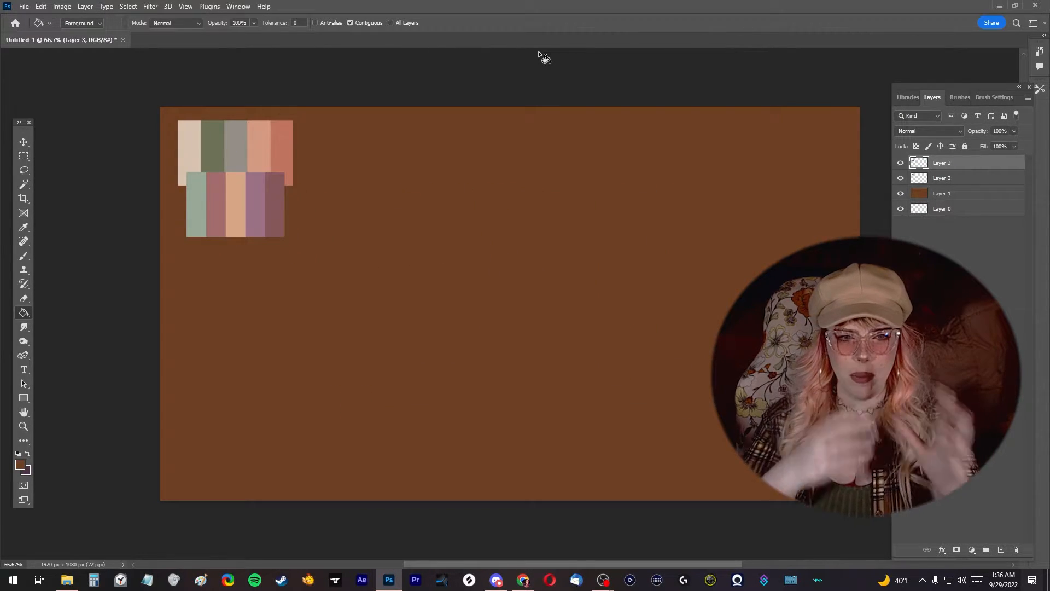
Sample the dark mauve swatch at the end of the second palette and fill Layer 1 with it using the Paint Bucket.
click(24, 256)
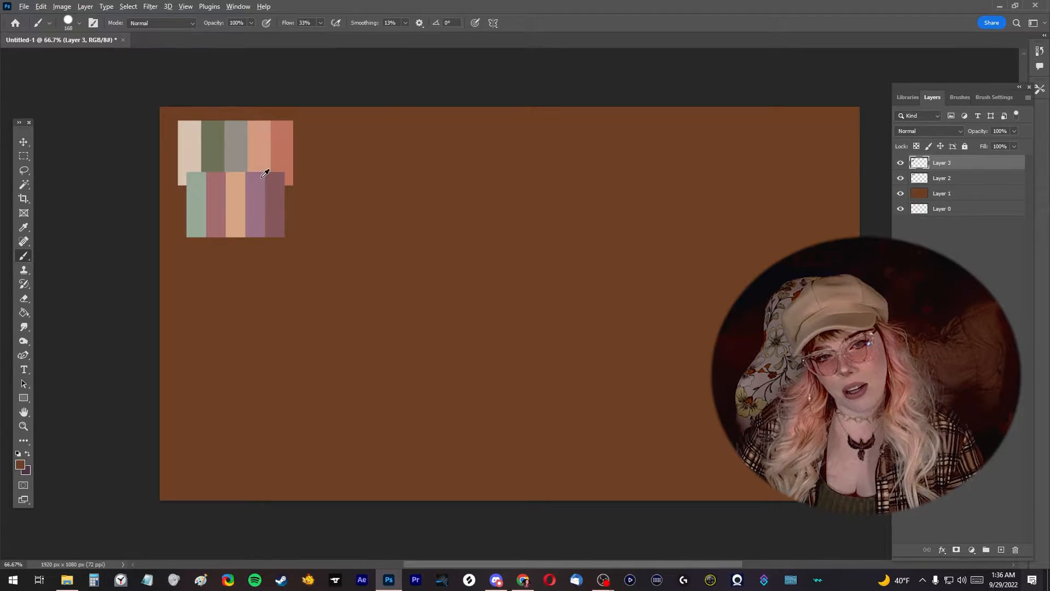
alt+click(277, 198)
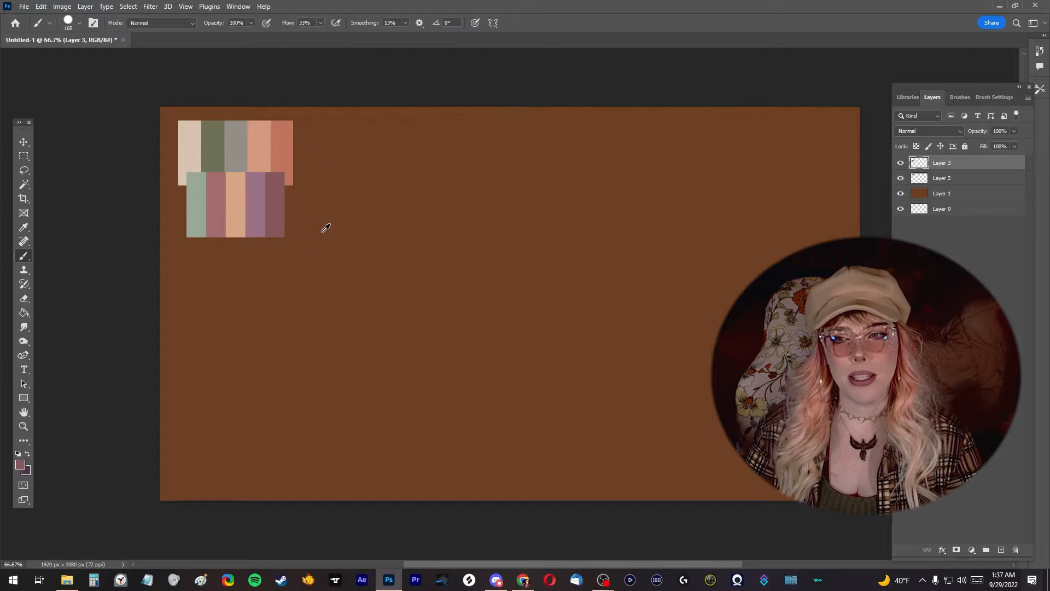
click(958, 194)
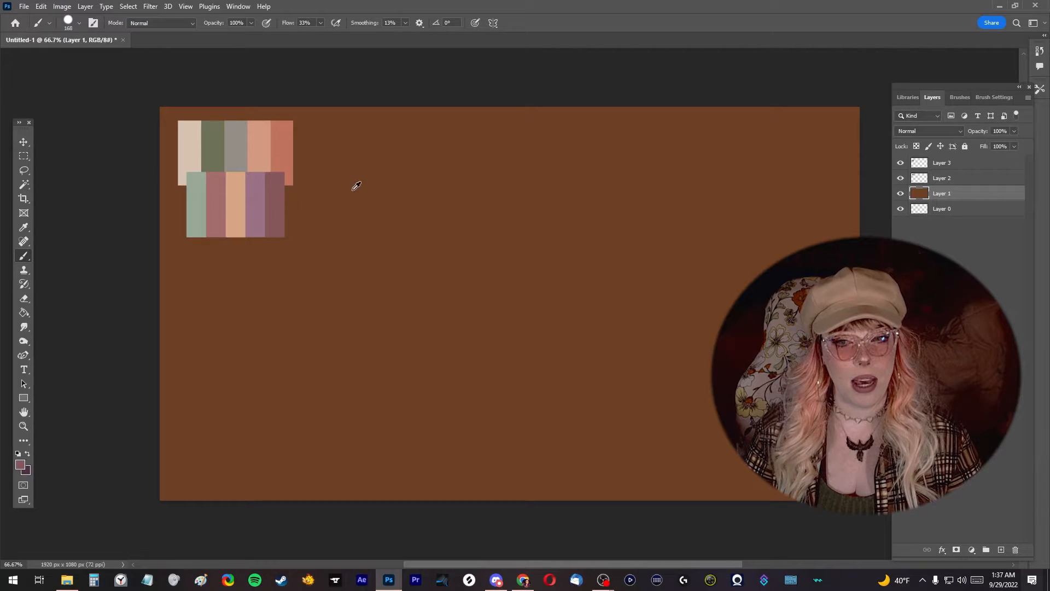
click(25, 316)
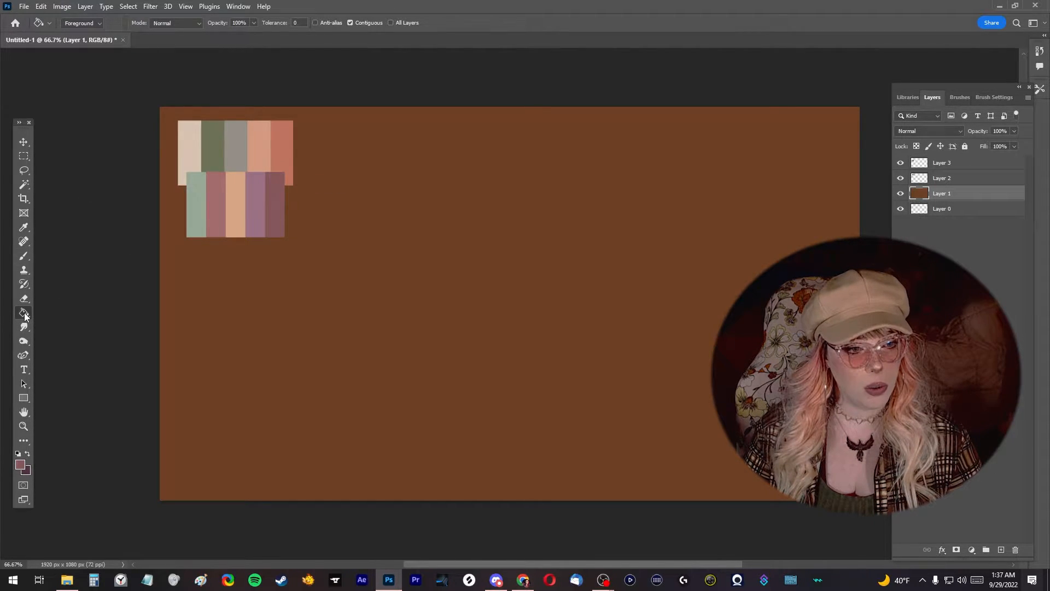
click(902, 194)
click(901, 194)
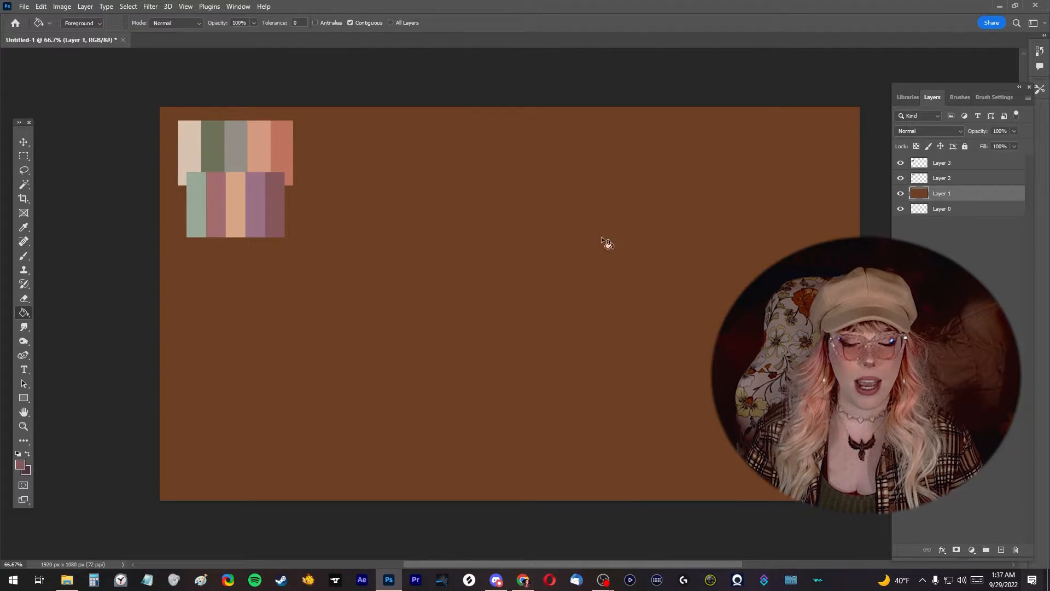
click(458, 283)
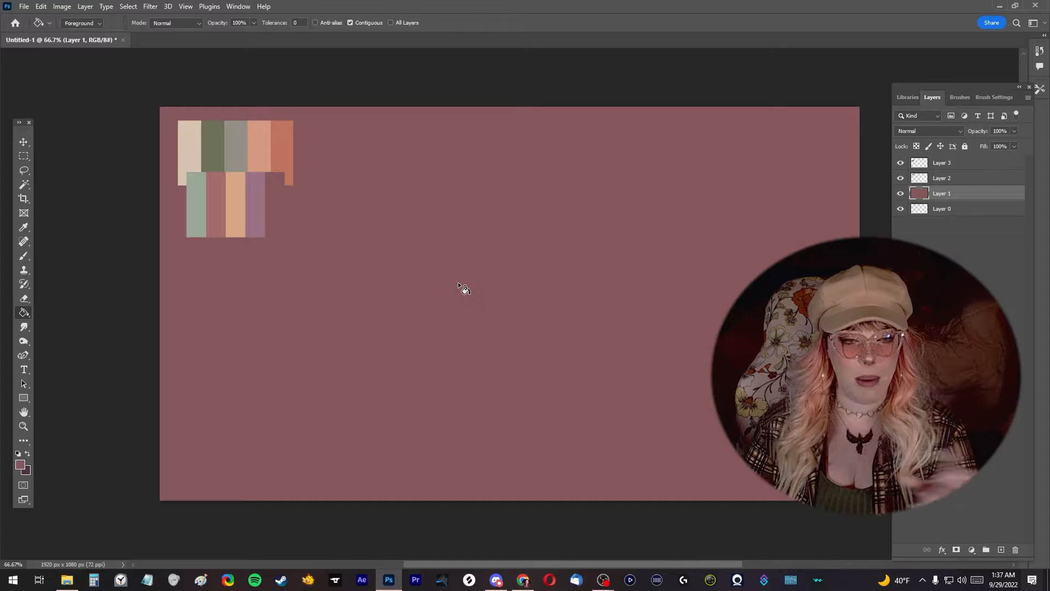
Merge the two palette layers, Layer 2 and Layer 3, into one layer named COLOR PALETTE.
click(955, 180)
shift+click(957, 167)
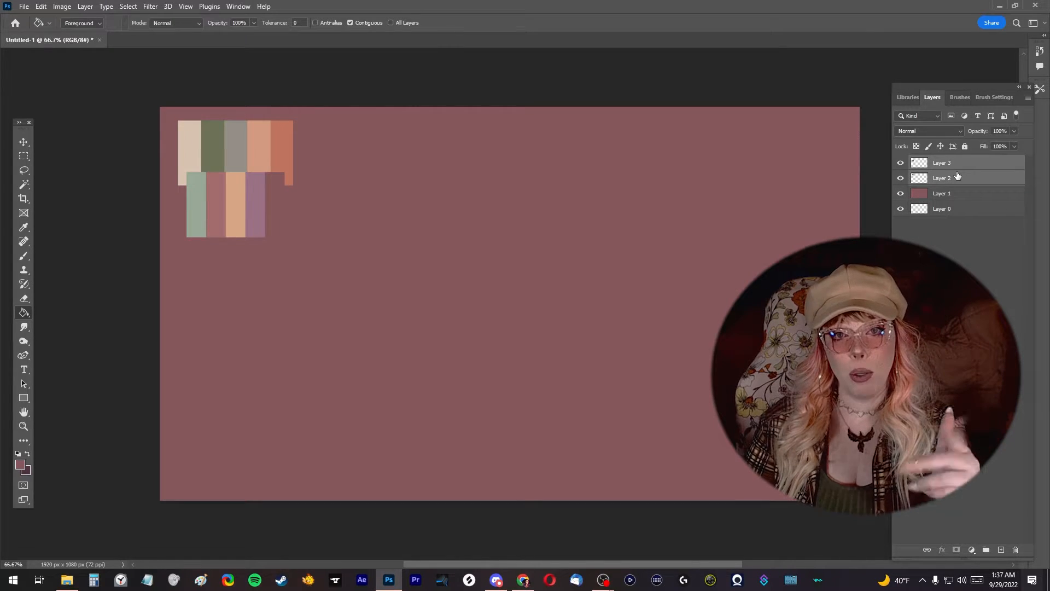
click(954, 181)
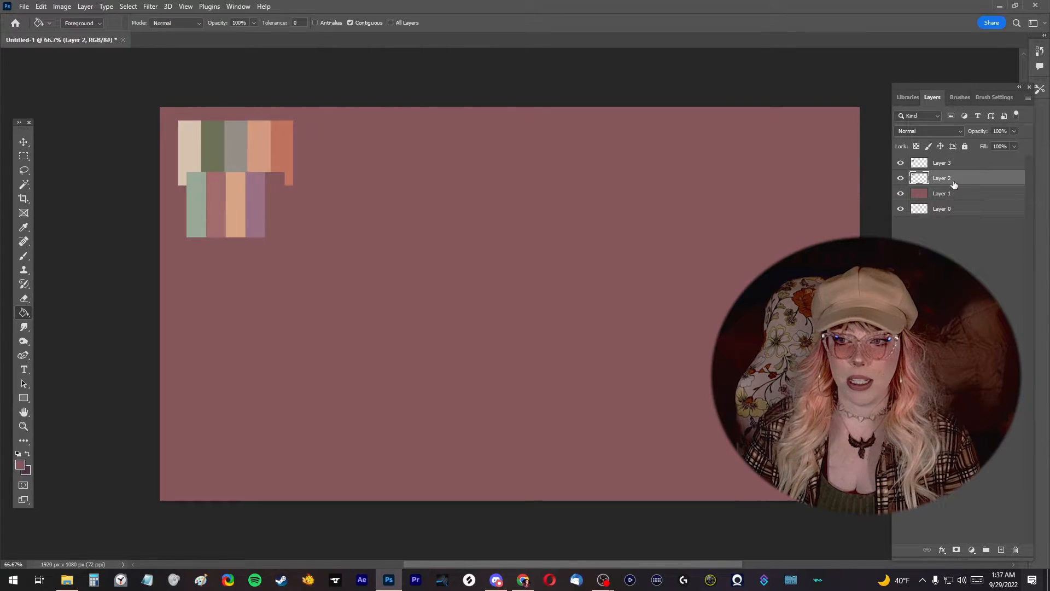
shift+click(955, 166)
click(901, 164)
click(901, 163)
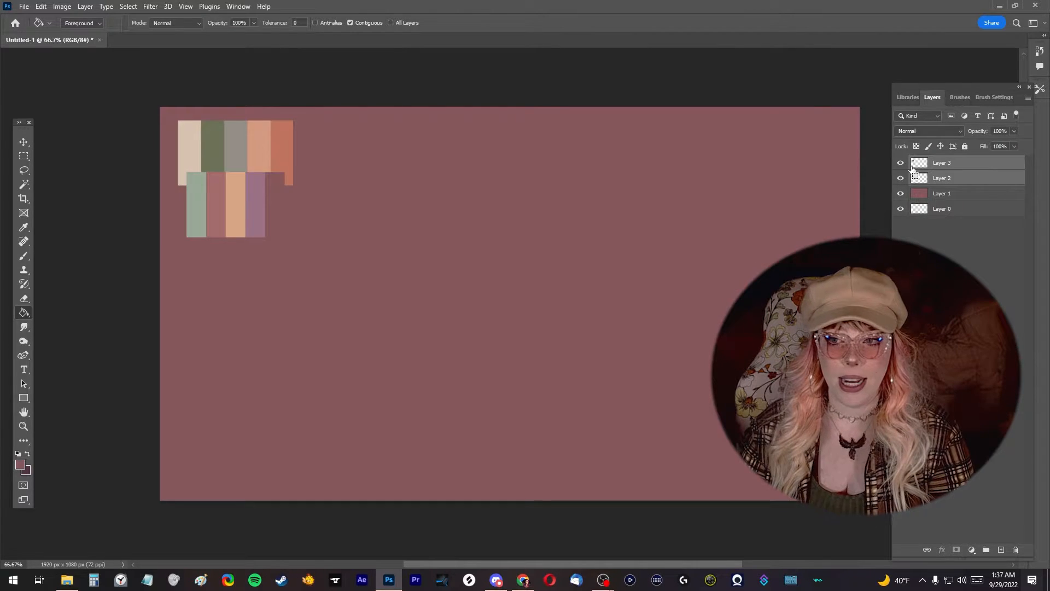
key(ctrl+e)
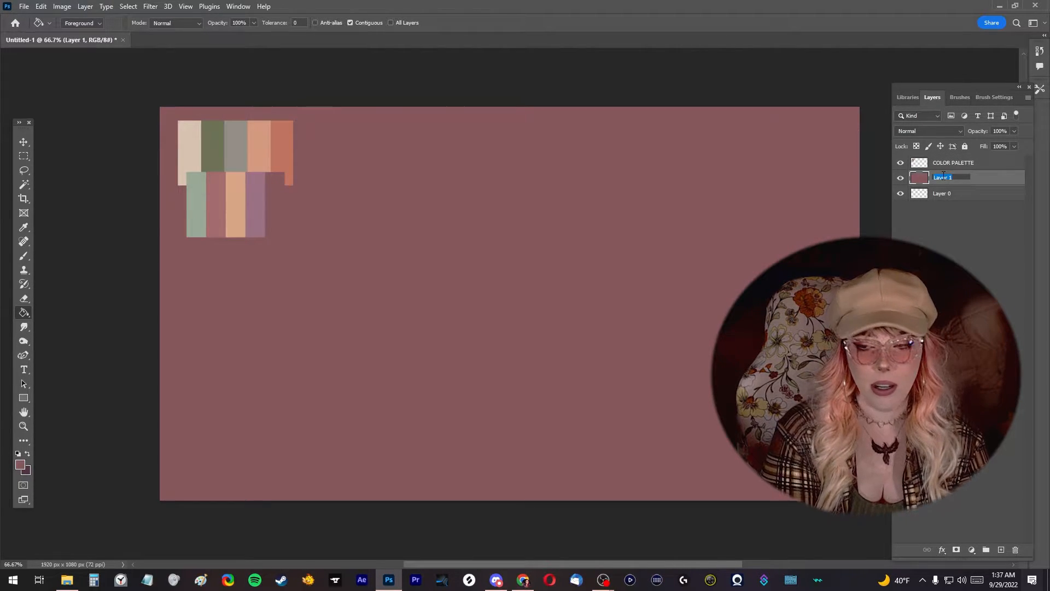
Rename the mauve fill layer BACKGROUND COLOR and add a new layer named SKETCH above it.
text(BACKGROUND COLOR)
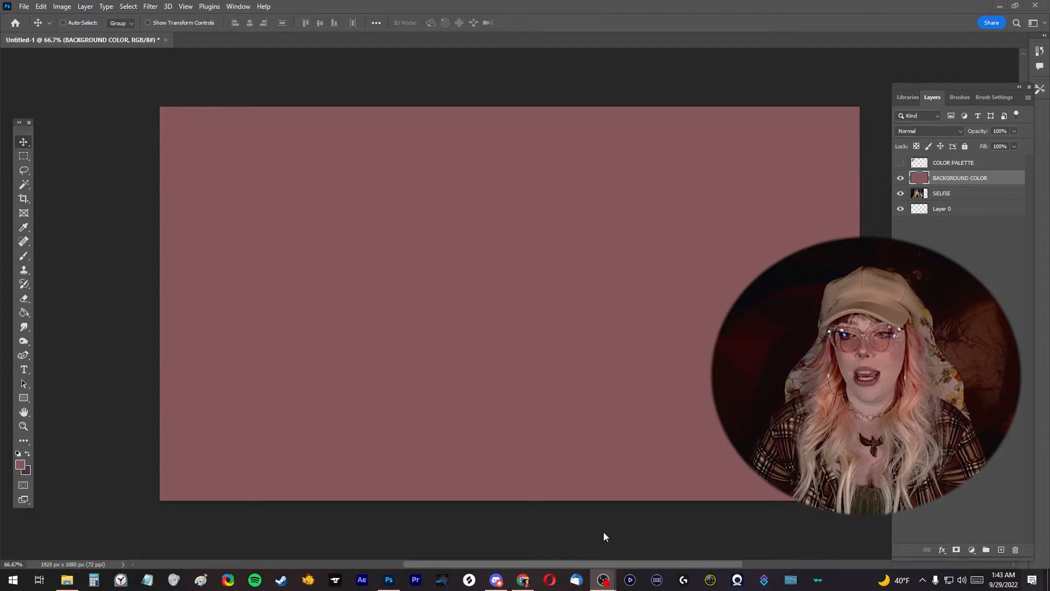
click(1001, 180)
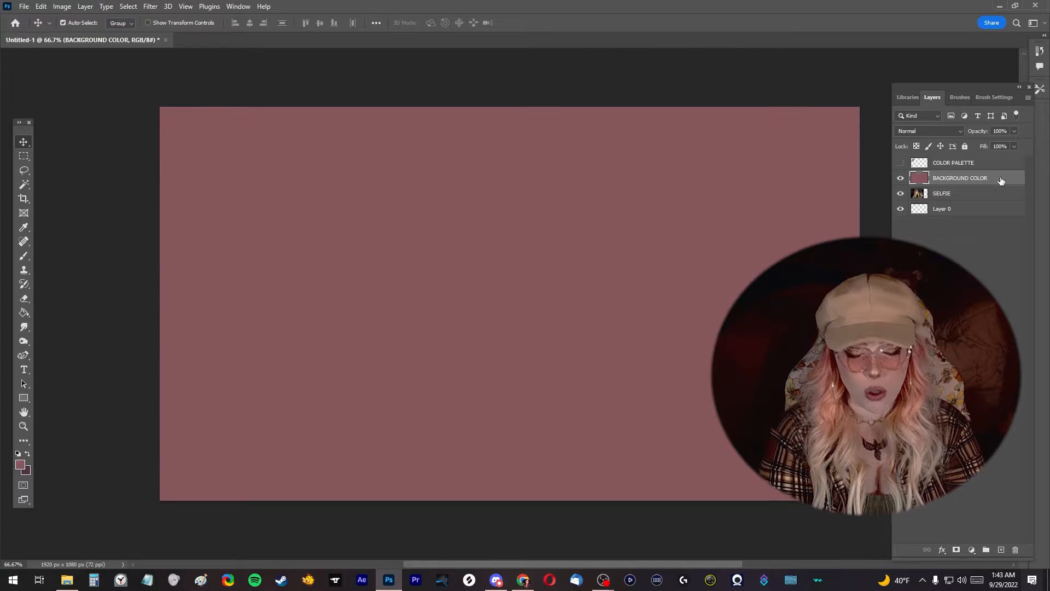
key(ctrl+shift+n)
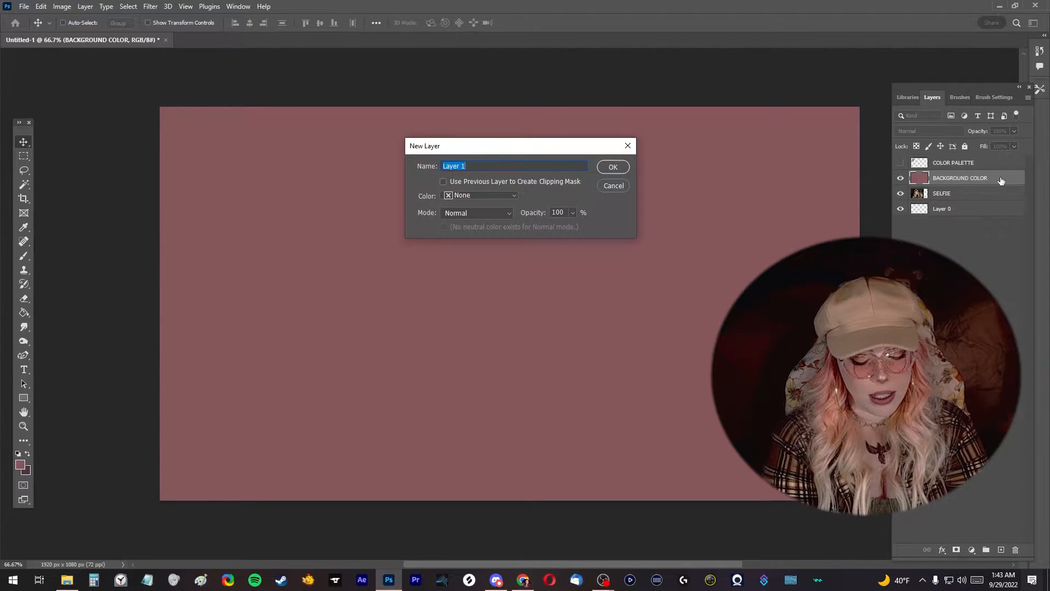
text(sketch)
key(Return)
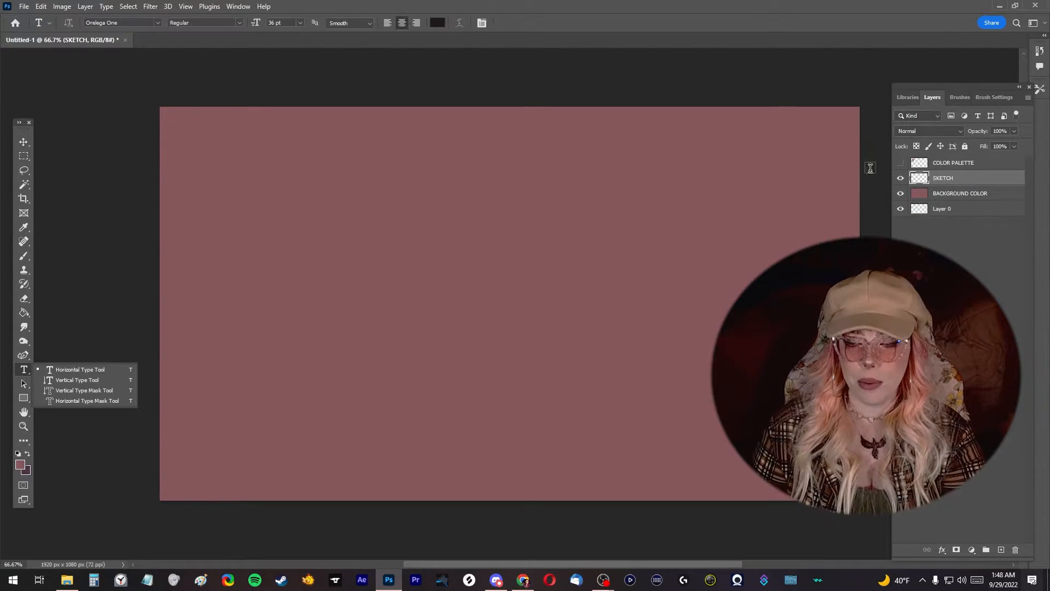
Show the COLOR PALETTE layer, sample its cream swatch as the foreground color, and hide the layer again.
click(952, 163)
click(951, 163)
click(901, 163)
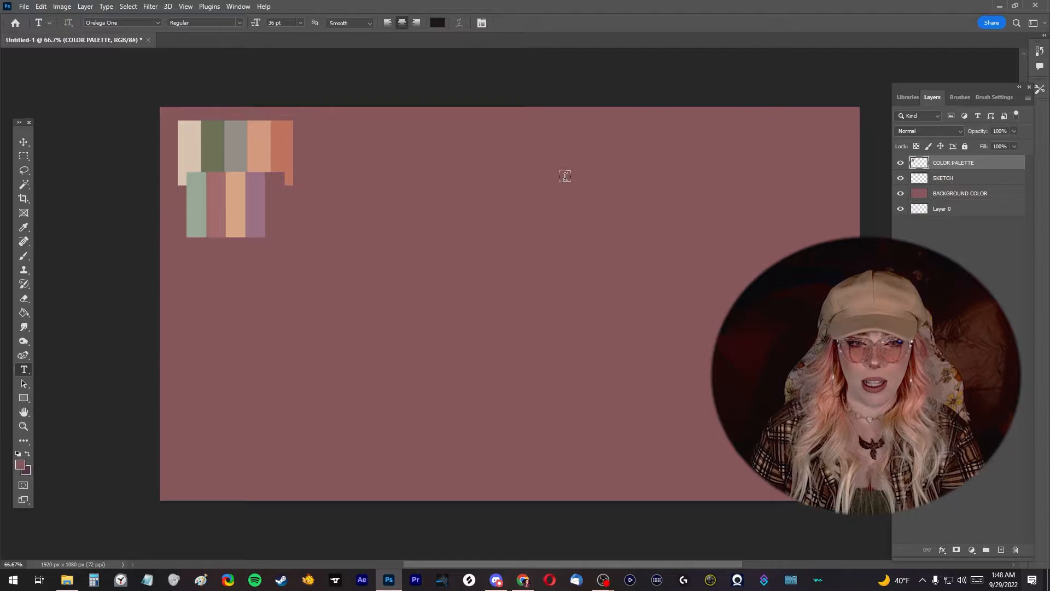
click(24, 256)
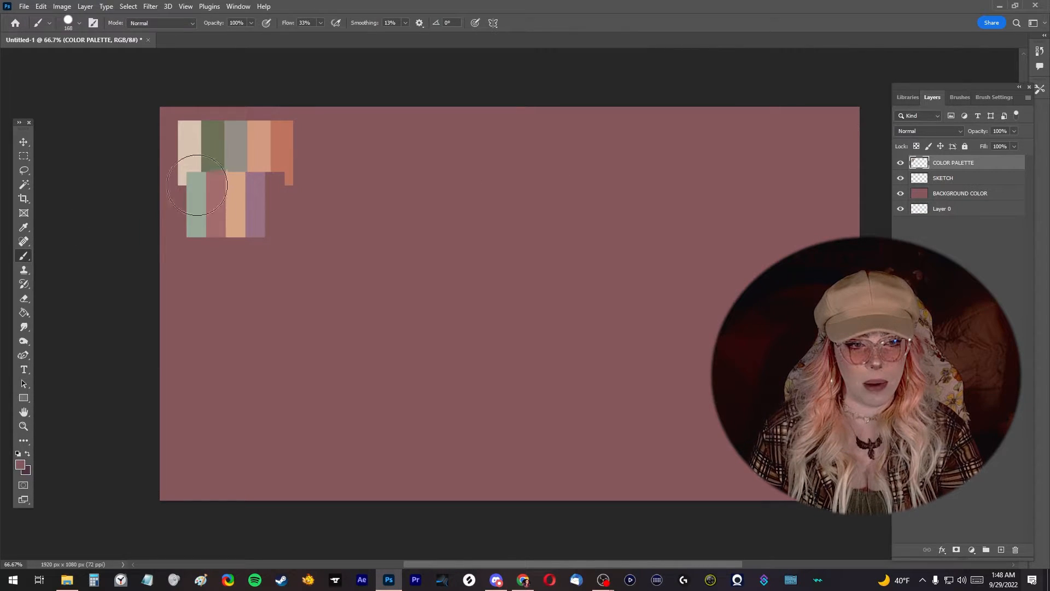
alt+click(191, 141)
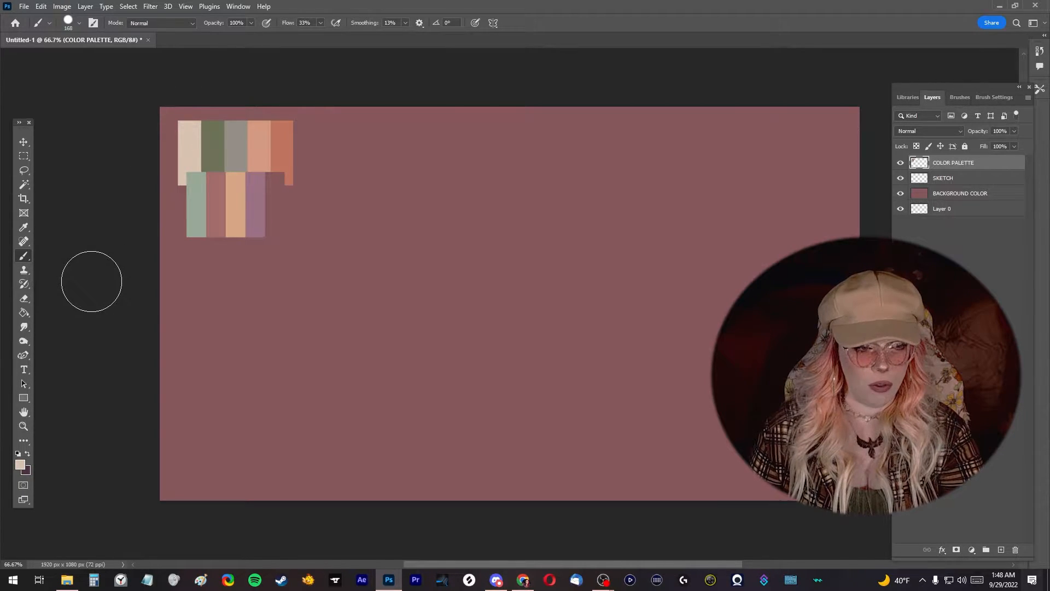
click(901, 162)
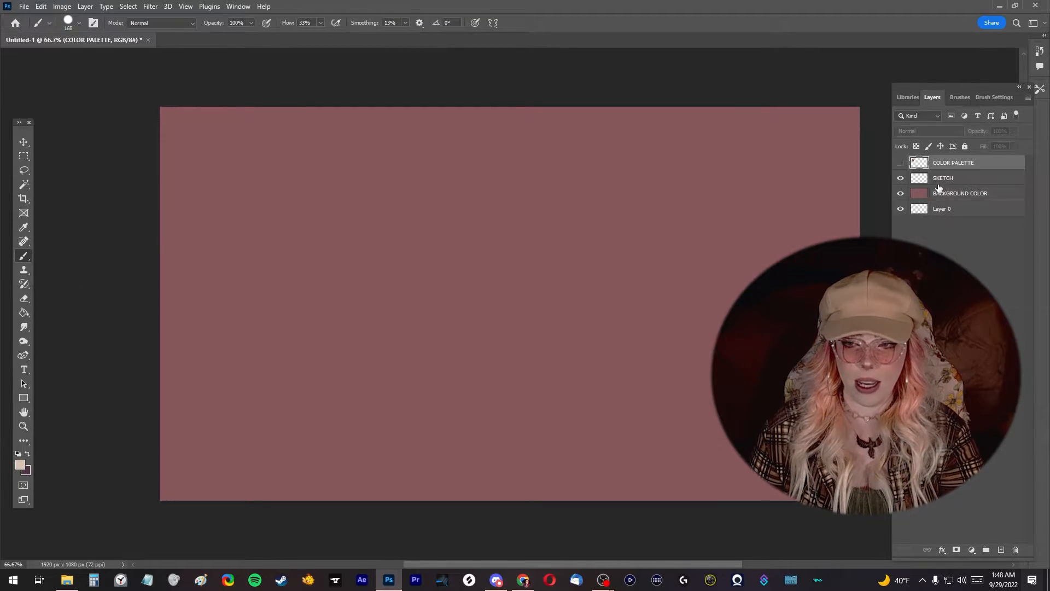
Draw a large text box across the middle of the canvas and replace its placeholder with "starting soon" on two lines.
click(23, 369)
drag(312, 201, 778, 436)
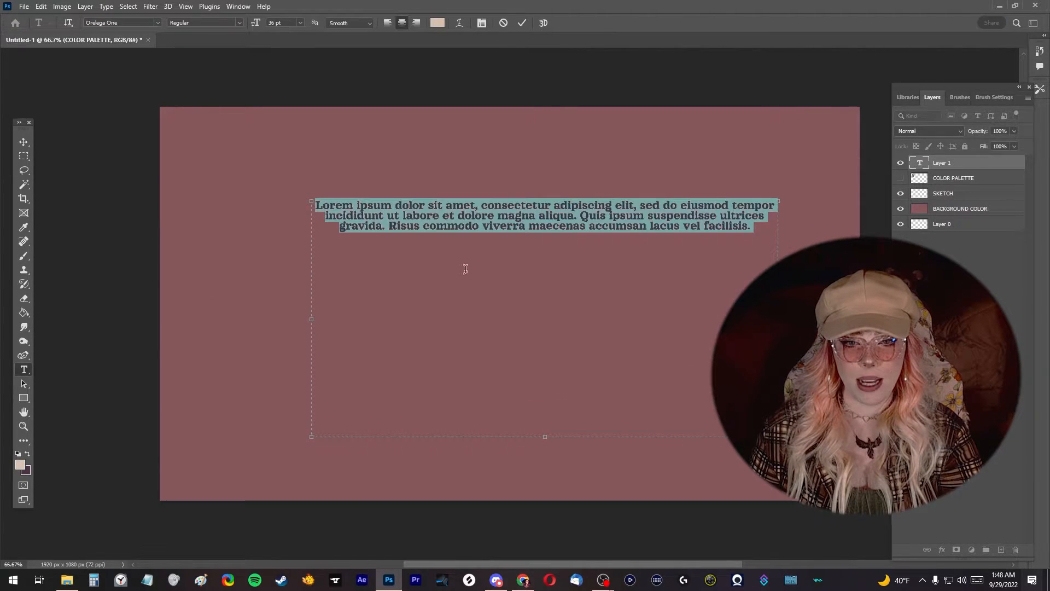
click(447, 223)
key(ctrl+a)
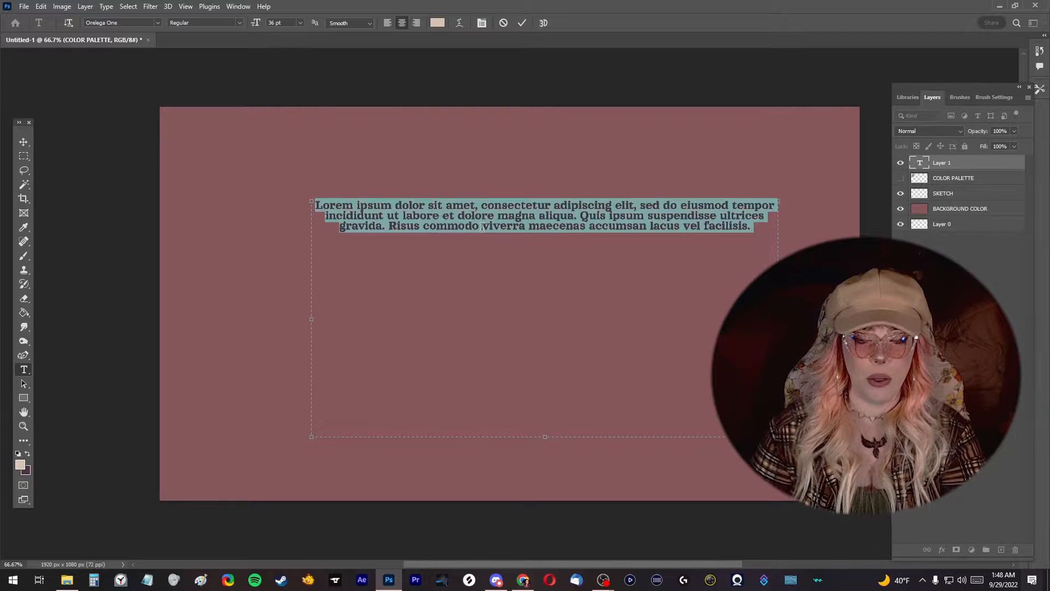
text(starti)
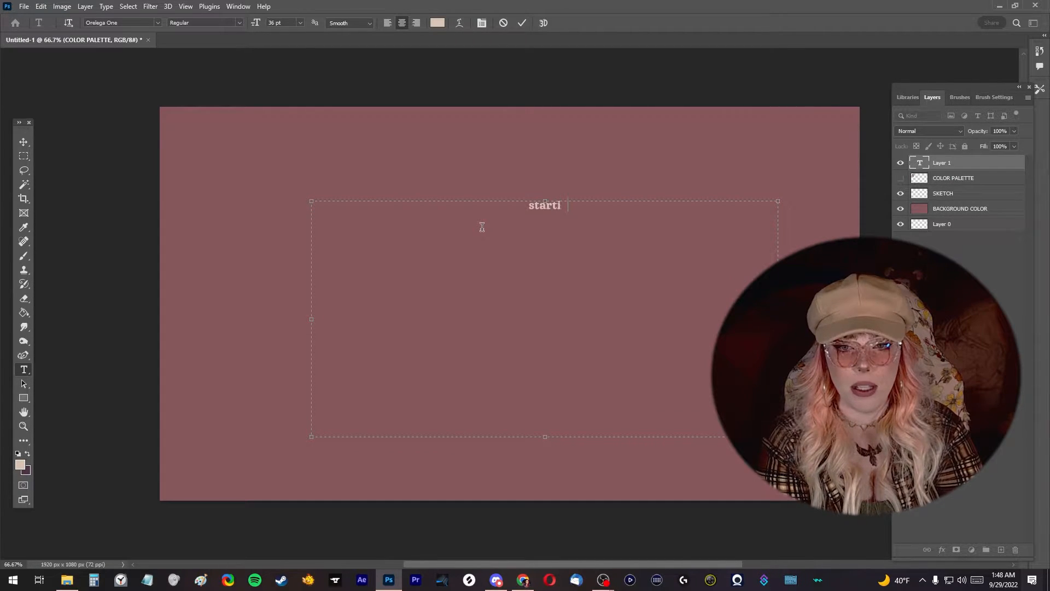
text(ngoon)
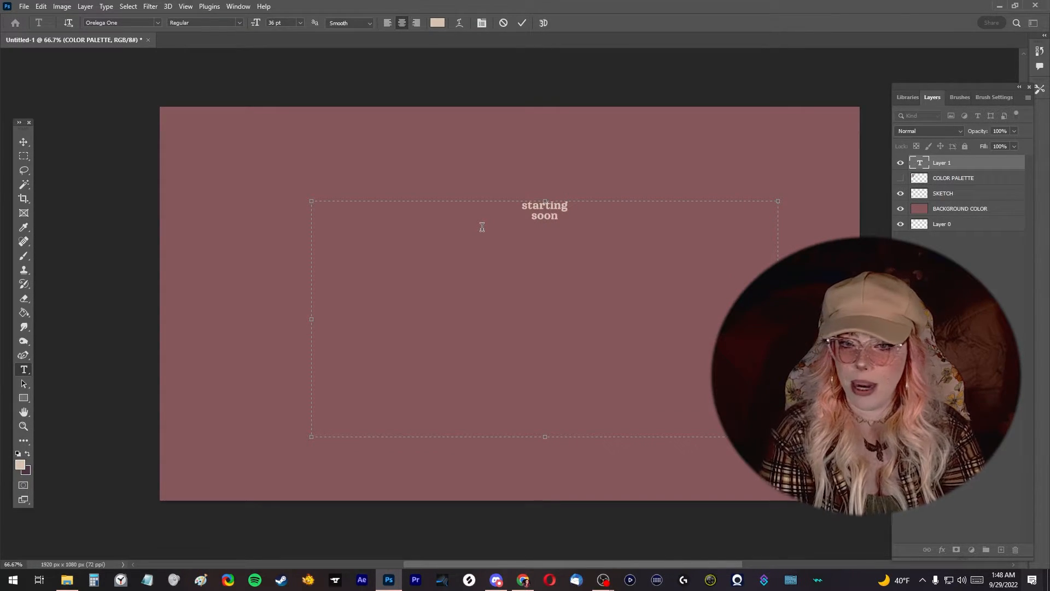
Replace the text with "stream" on the first line and "starting soon" on the second.
key(ctrl+a)
text(sts)
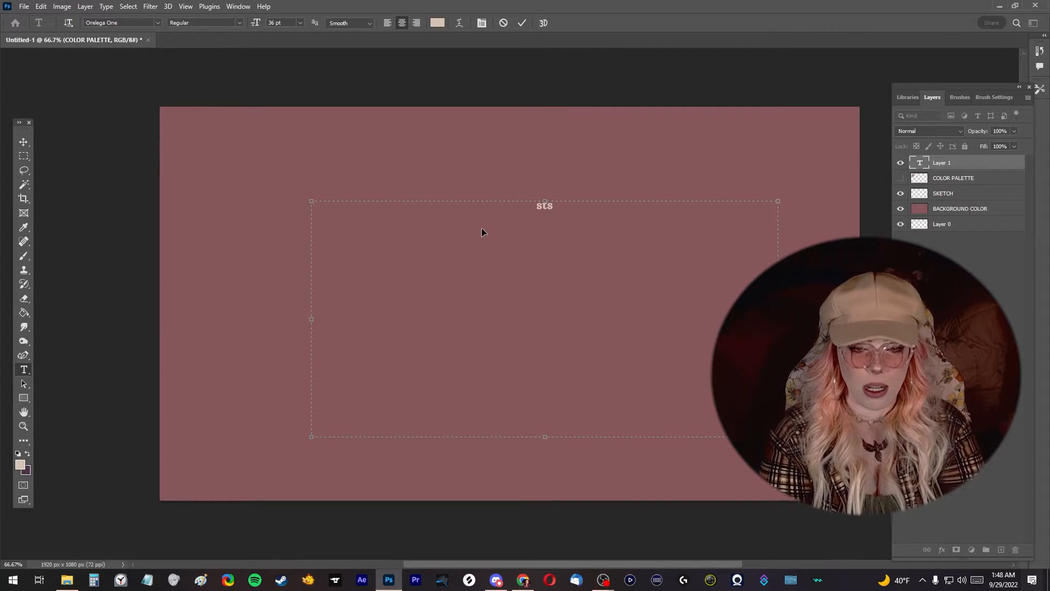
key(BackSpace)
text(ream)
key(Return)
text(starting s)
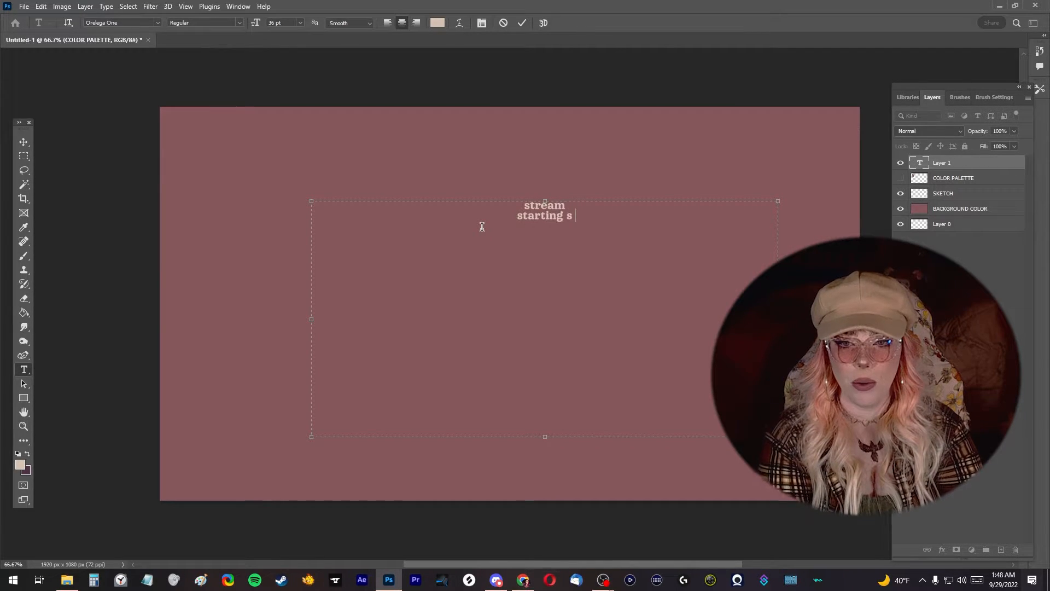
text(oon)
Enlarge all the text to 102 pt and widen its text box to the full width of the canvas.
key(ctrl+a)
key(ctrl+alt+shift+period)
drag(312, 319, 161, 318)
drag(777, 319, 859, 319)
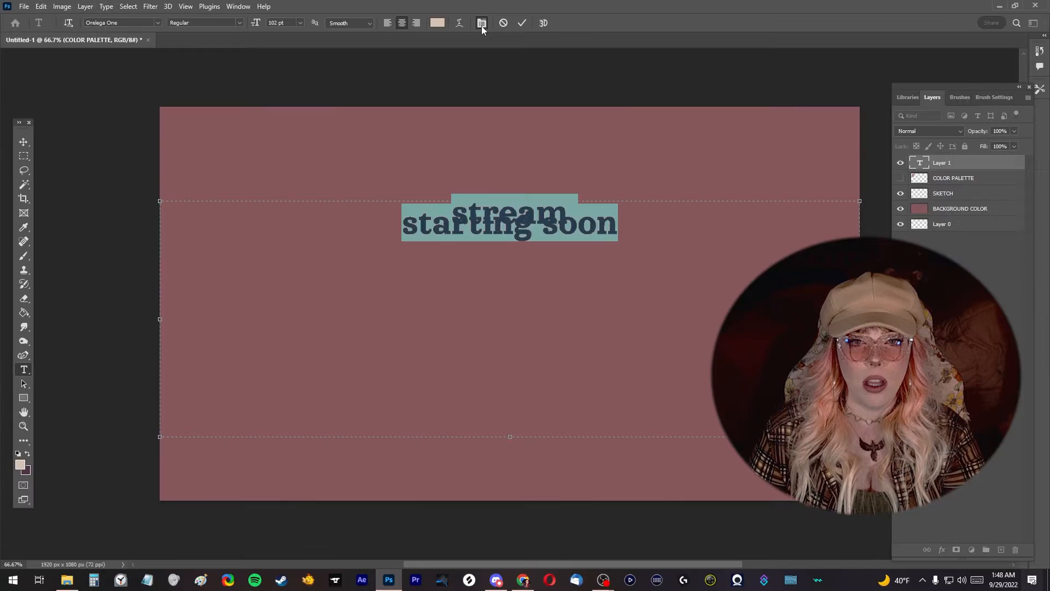
Open the character settings beside the text and set the leading of both lines to 103 pt.
drag(1049, 128, 720, 73)
drag(705, 109, 727, 111)
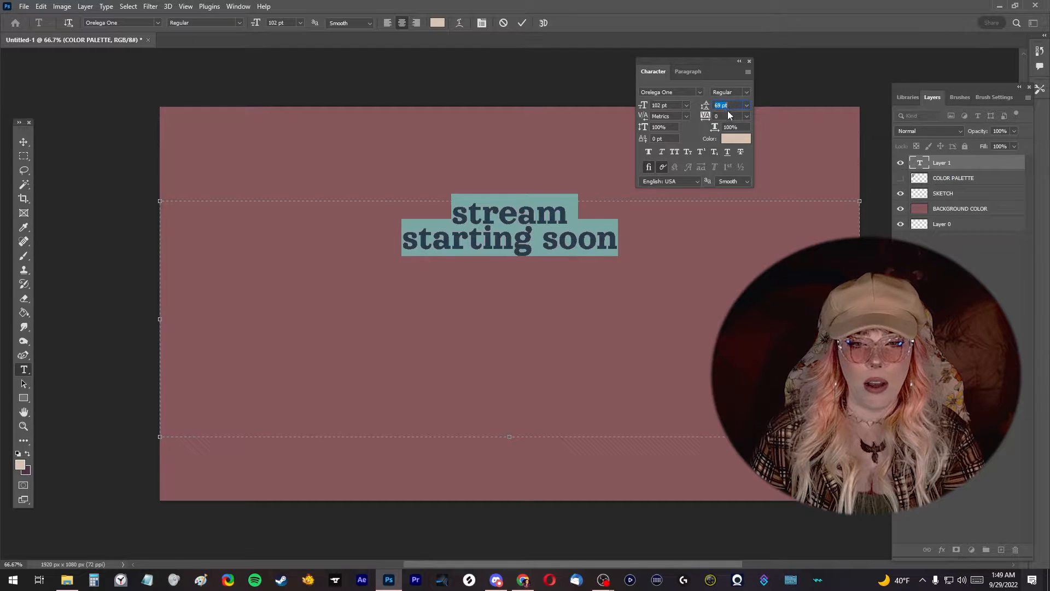
click(561, 235)
drag(635, 242, 467, 163)
drag(705, 107, 724, 108)
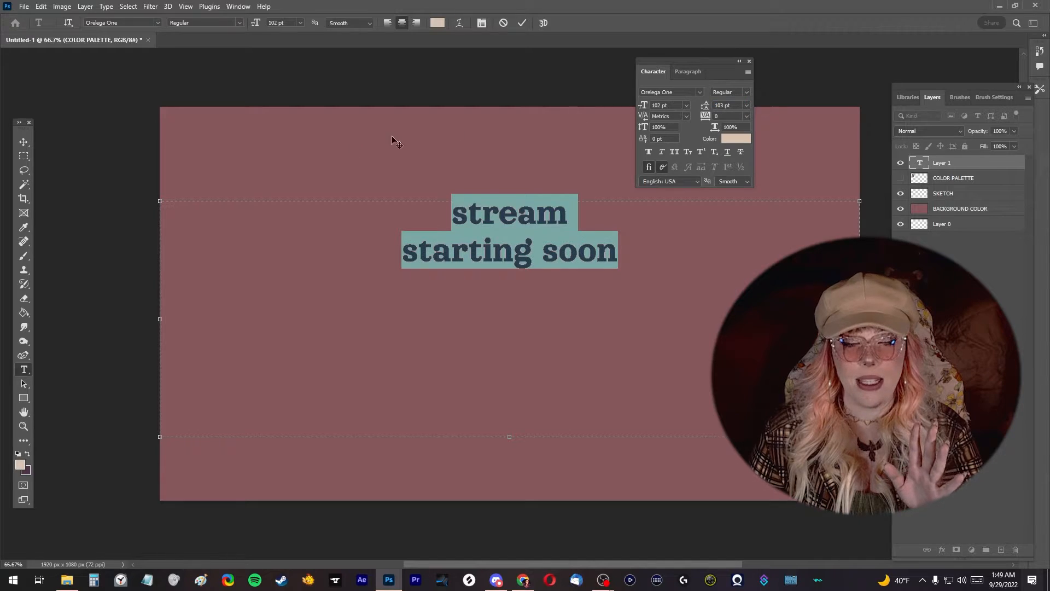
Preview other typefaces on the selected "stream starting soon" text and set its font to Basic Font.
click(158, 23)
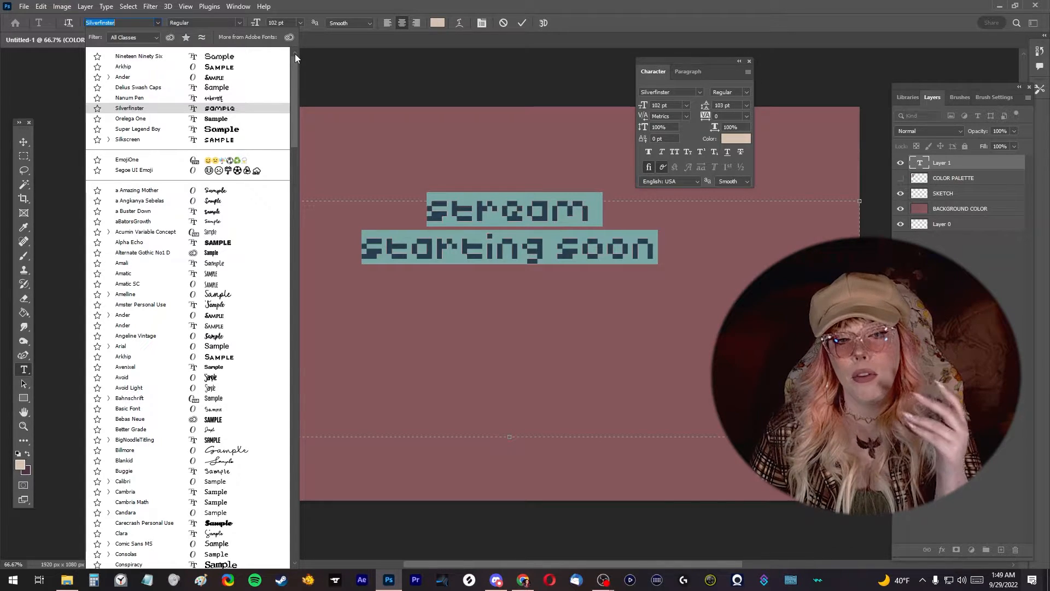
key(Up)
key(Up)
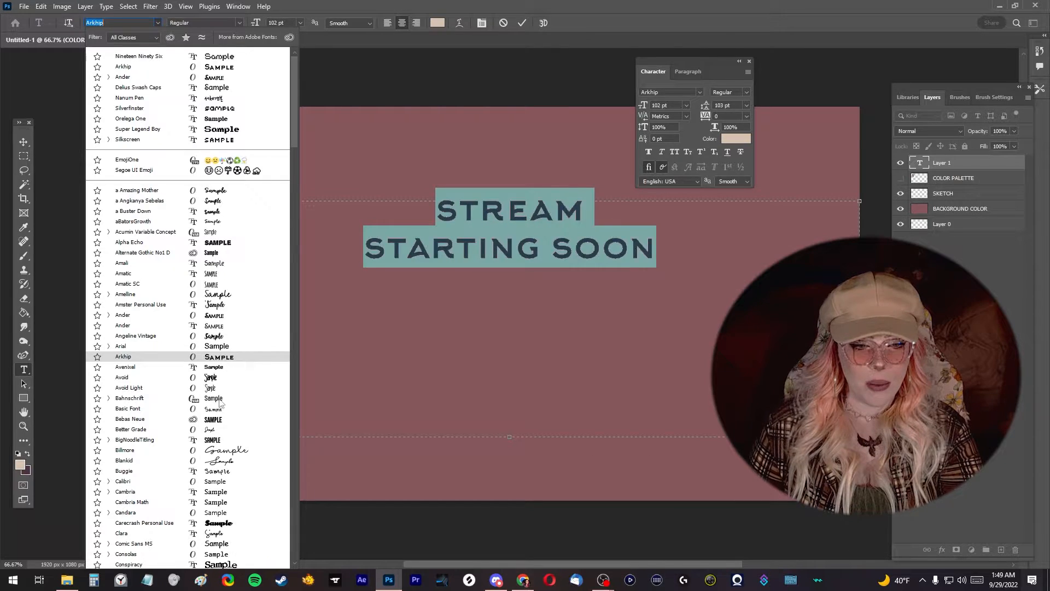
click(221, 411)
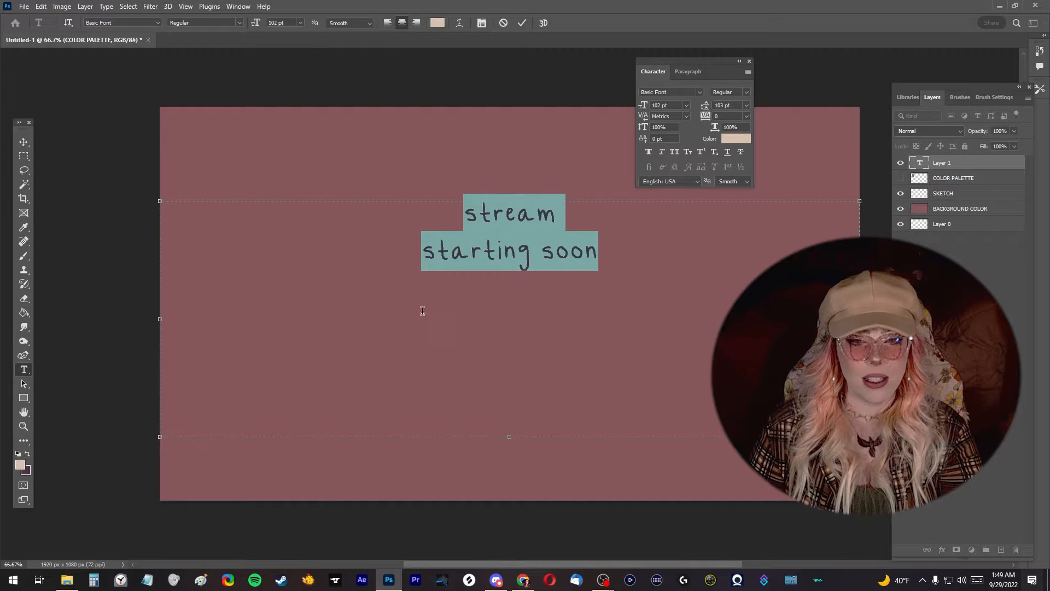
Apply faux bold to the text, set its anti-aliasing to Strong and commit the edit.
click(649, 152)
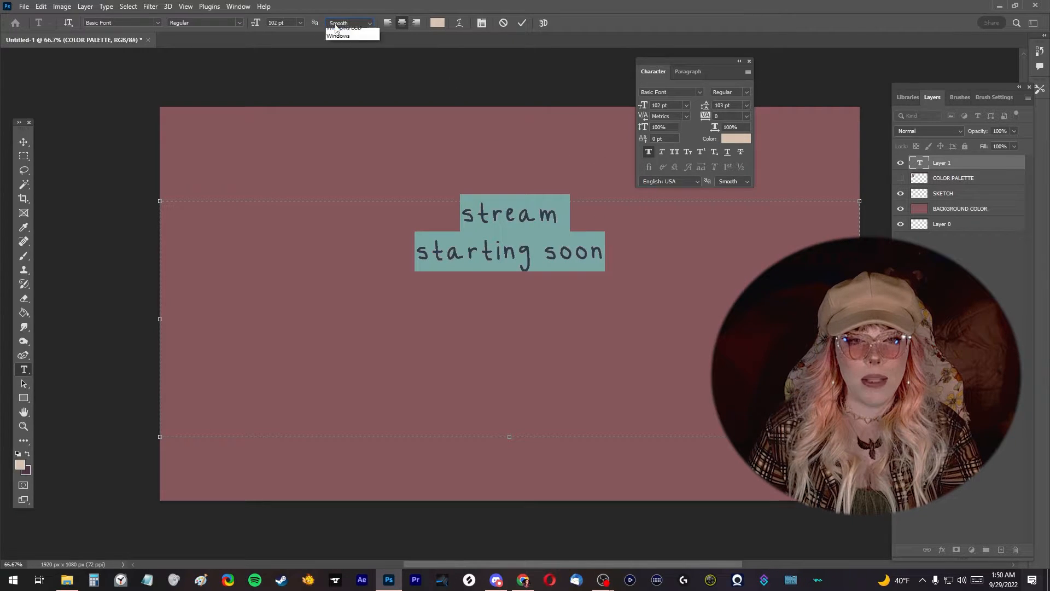
click(339, 23)
click(343, 57)
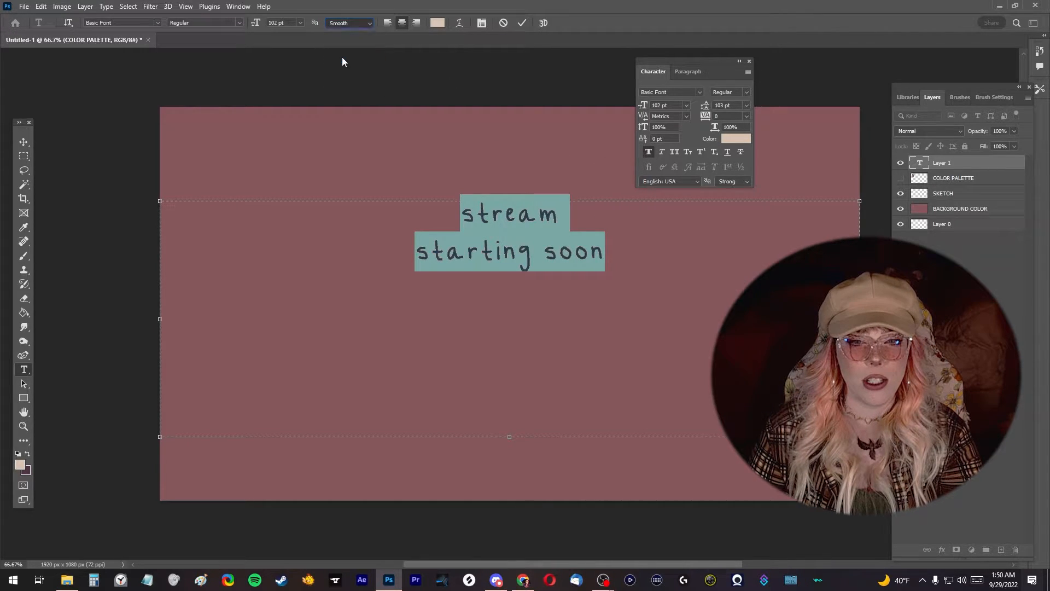
click(532, 251)
click(521, 22)
Enlarge both lines of the "stream starting soon" text to 155 pt.
scroll(530, 269, up, 6)
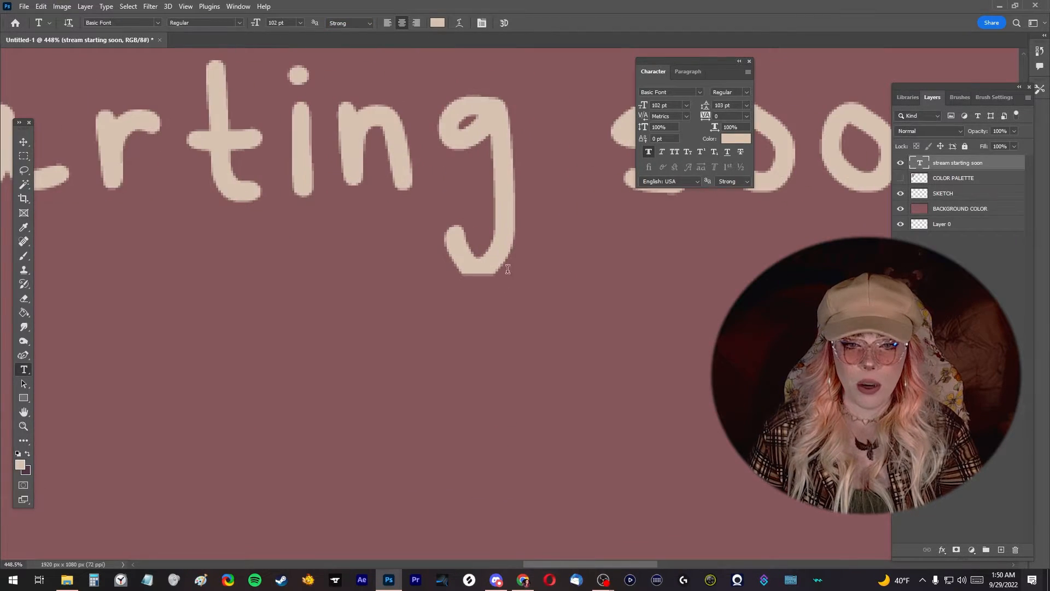
scroll(505, 266, down, 4)
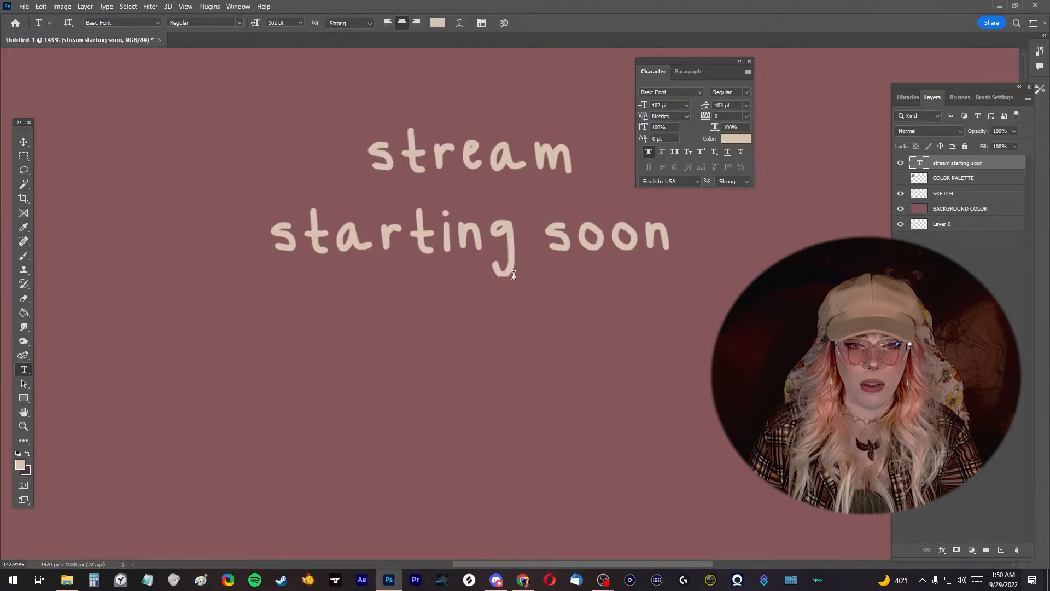
scroll(513, 275, down, 1)
scroll(513, 275, down, 1)
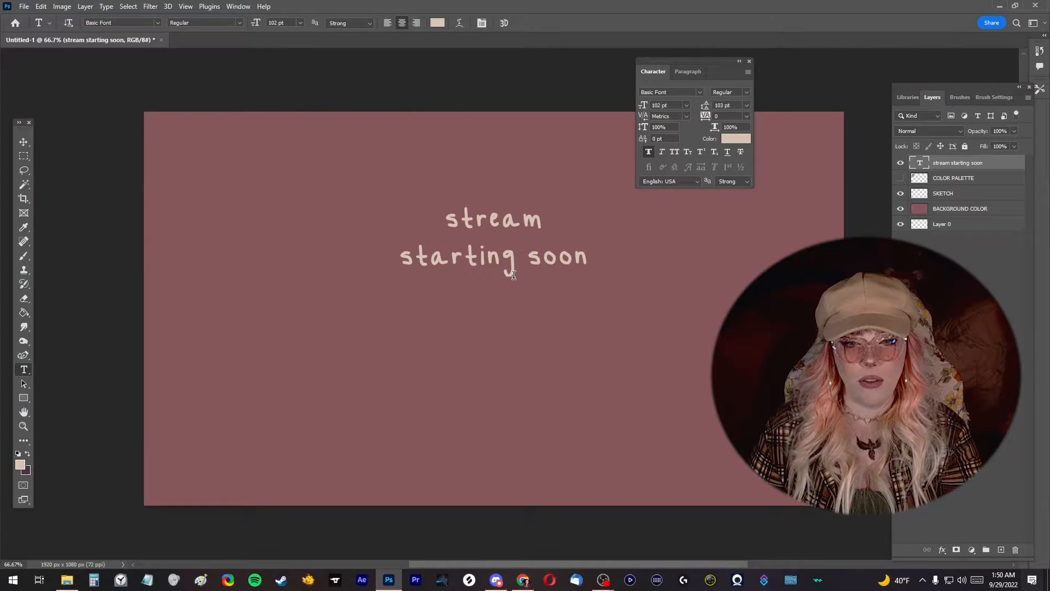
click(518, 263)
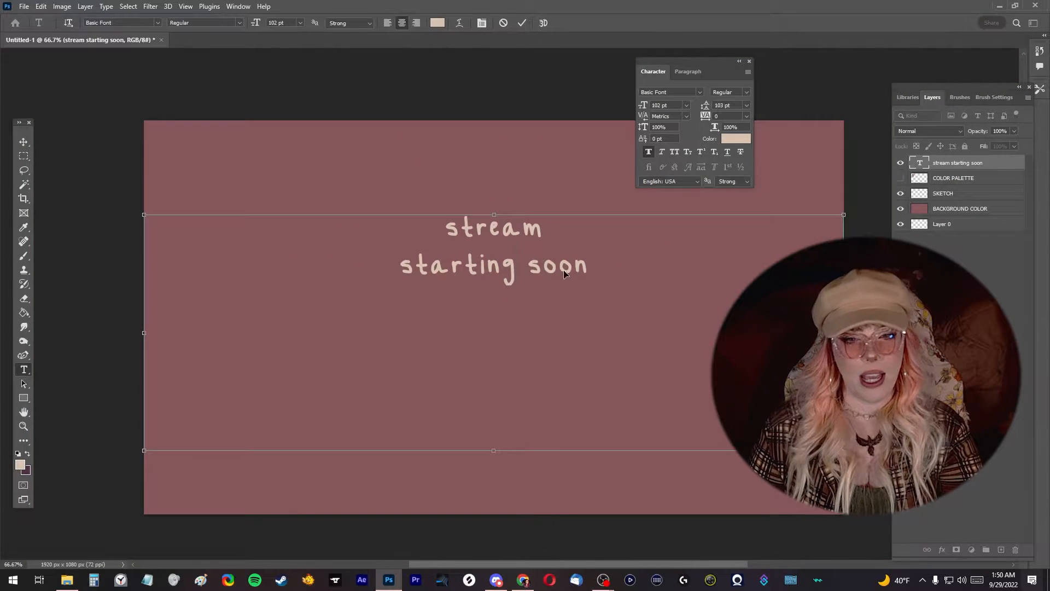
key(ctrl+a)
drag(257, 23, 287, 26)
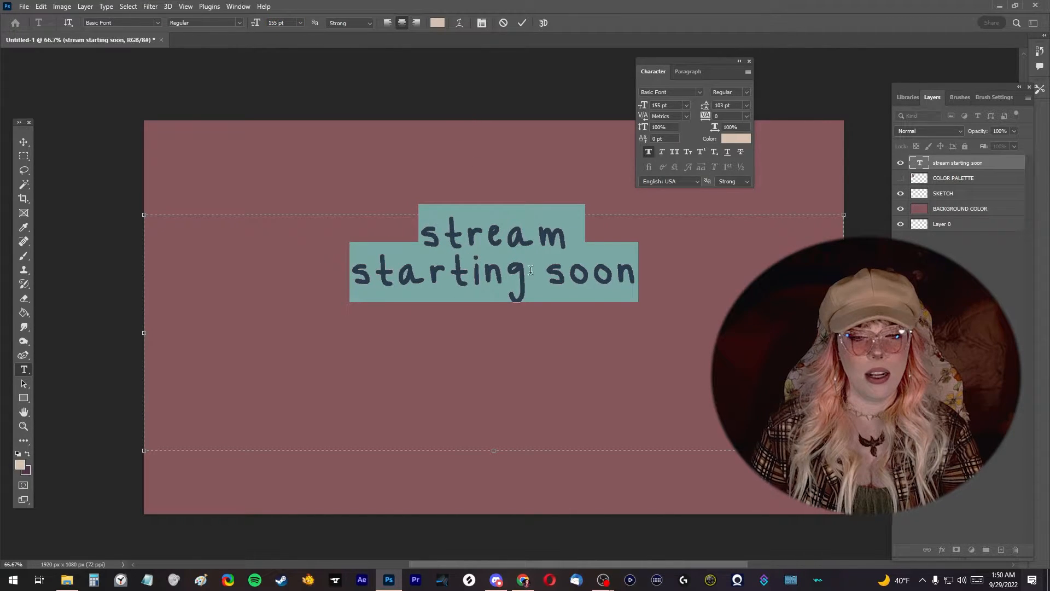
click(504, 272)
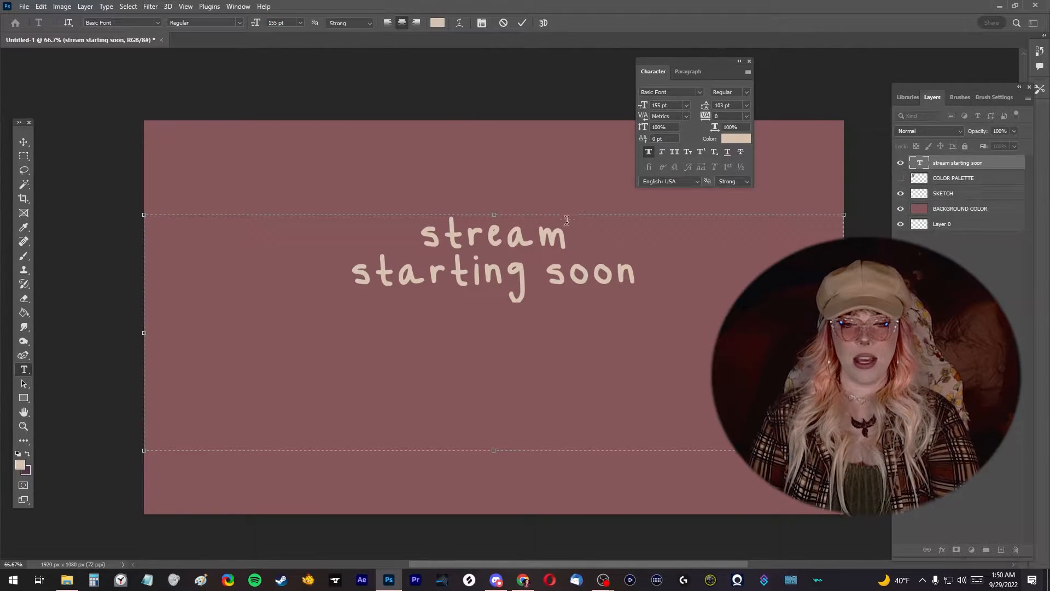
Examine how readable the lettering is at thumbnail size and at working size.
scroll(561, 244, right, 1)
scroll(462, 248, down, 1)
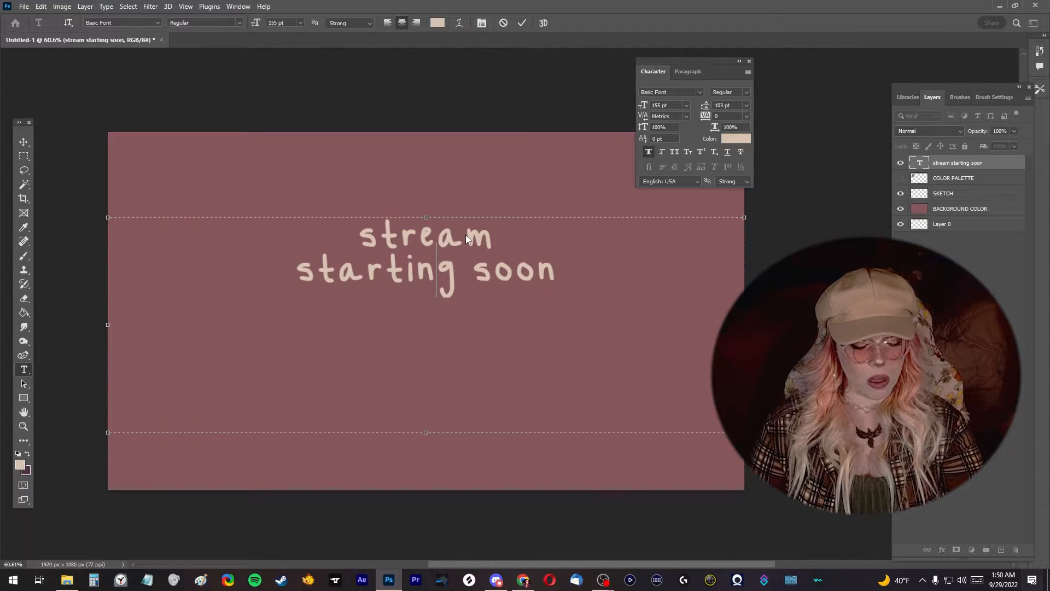
scroll(465, 234, down, 5)
scroll(466, 232, up, 2)
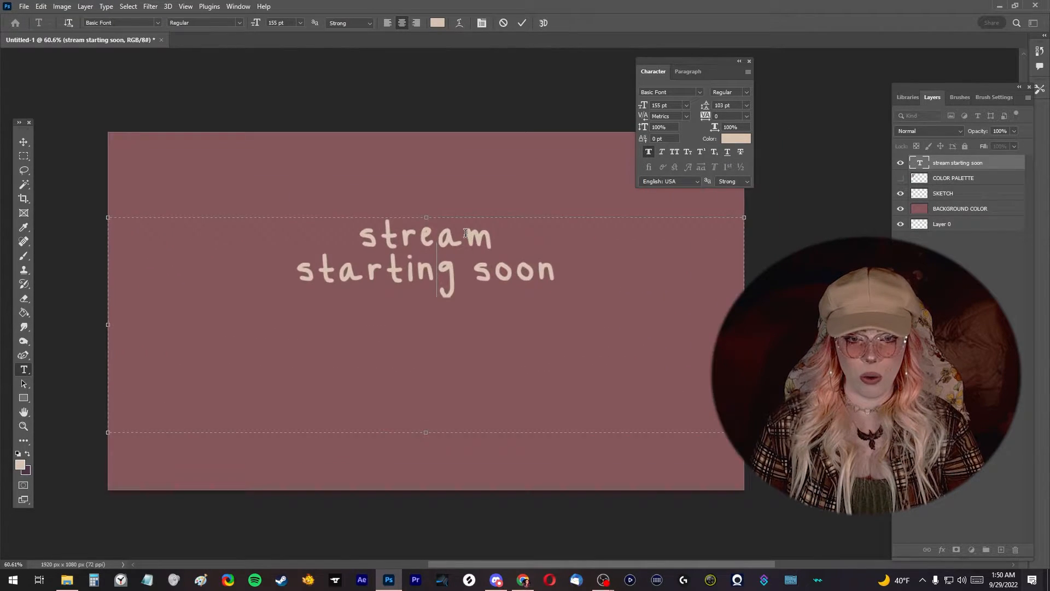
scroll(476, 241, down, 7)
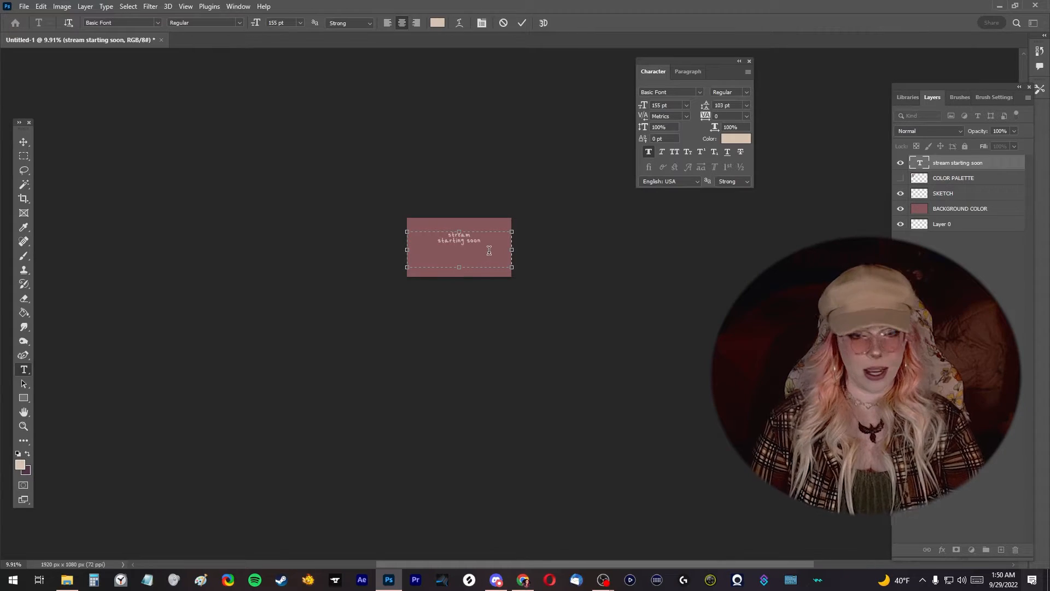
scroll(486, 243, up, 1)
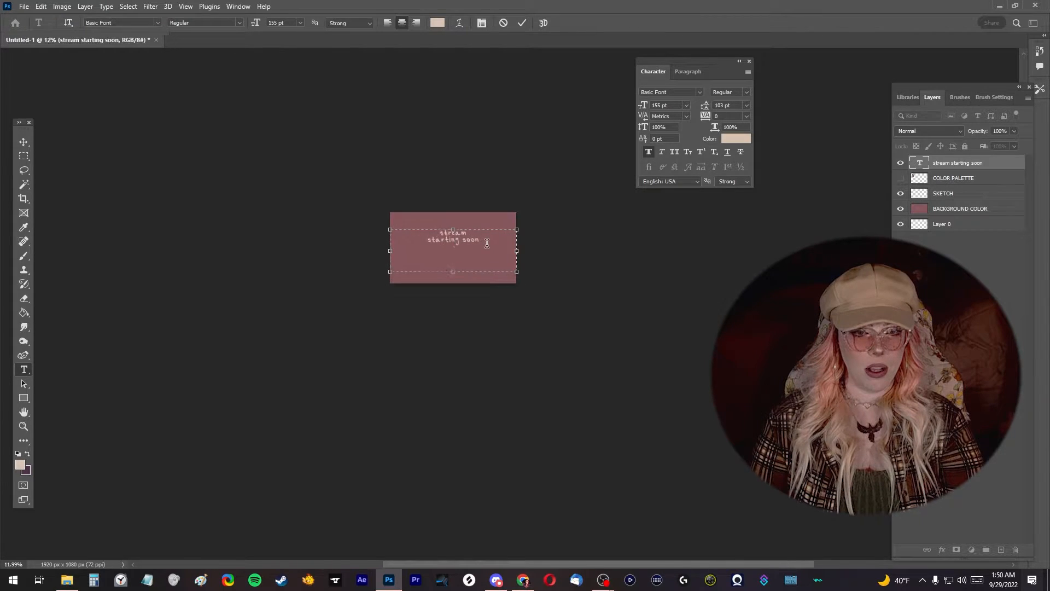
scroll(470, 243, up, 2)
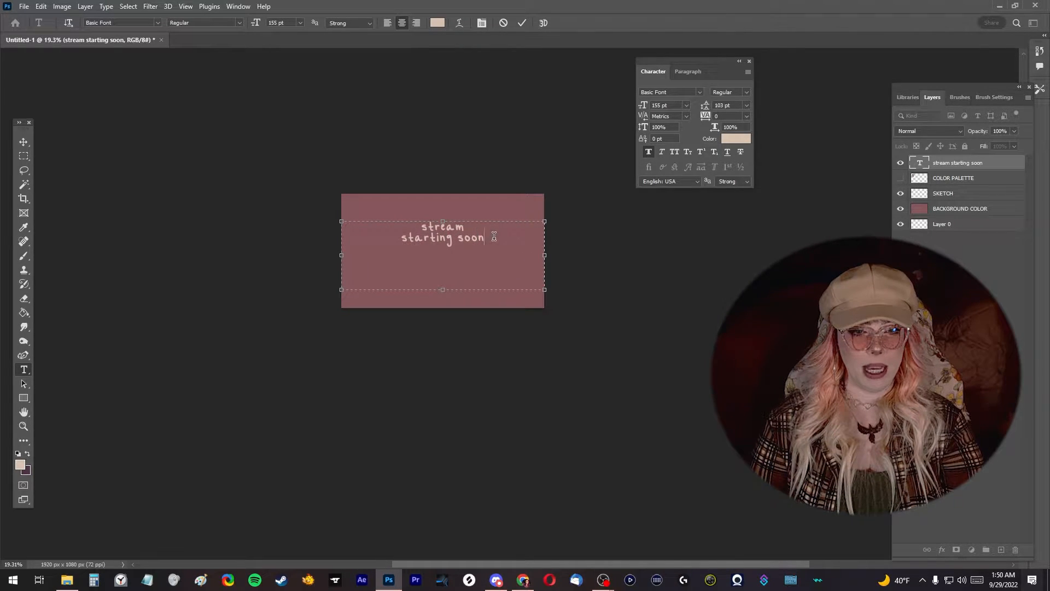
drag(494, 236, 386, 218)
scroll(445, 249, up, 2)
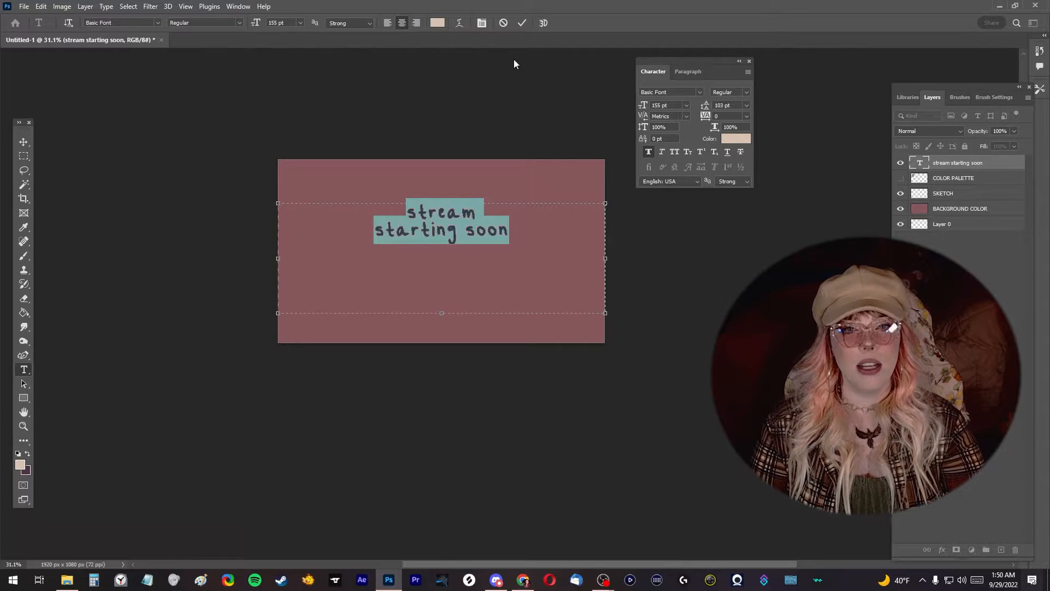
scroll(444, 275, up, 2)
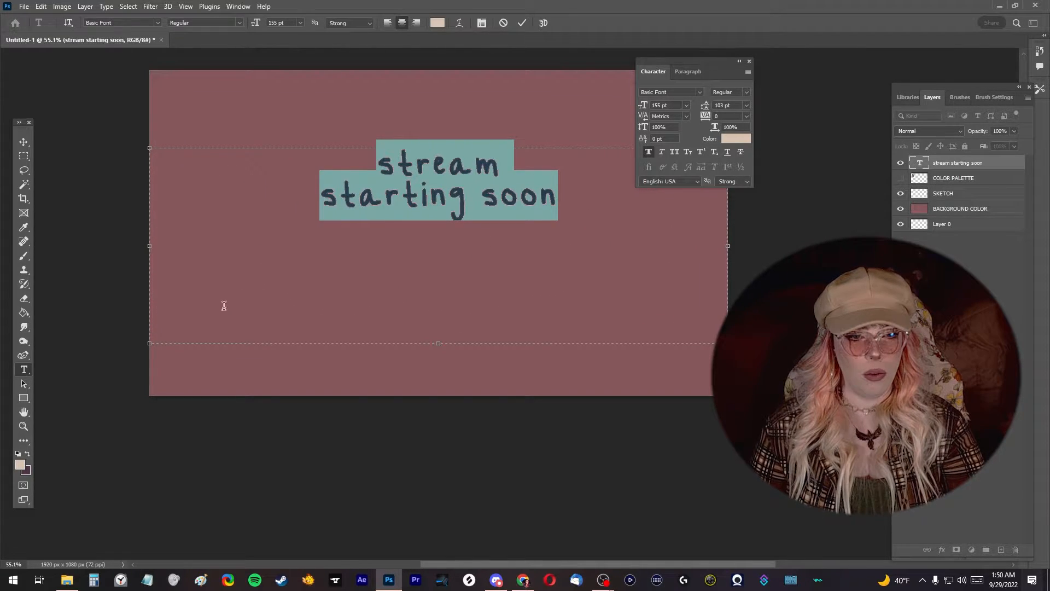
scroll(391, 252, up, 1)
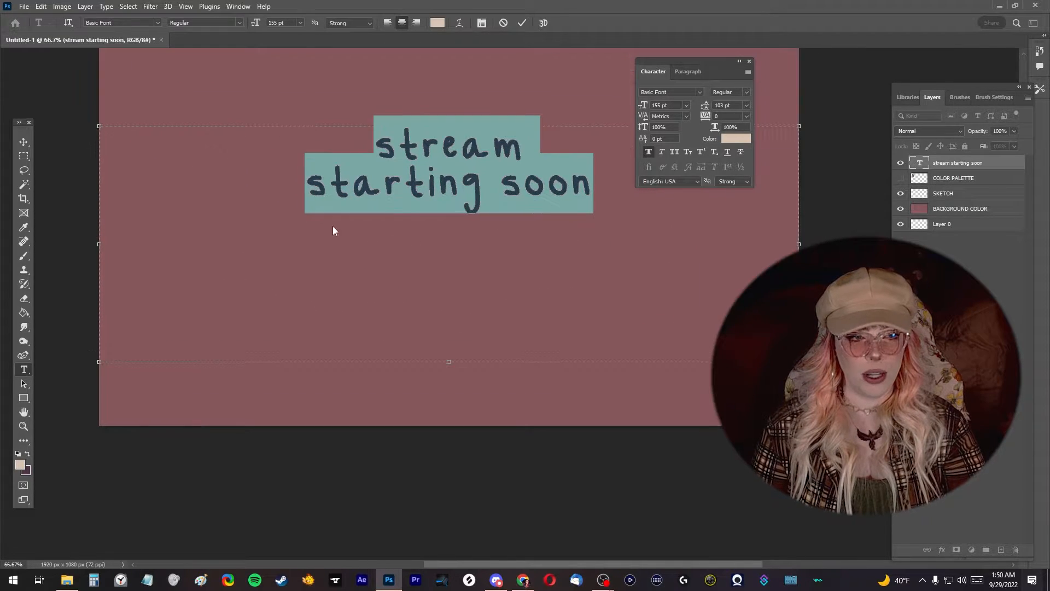
Commit the text and move it to the lower middle of the canvas.
click(27, 142)
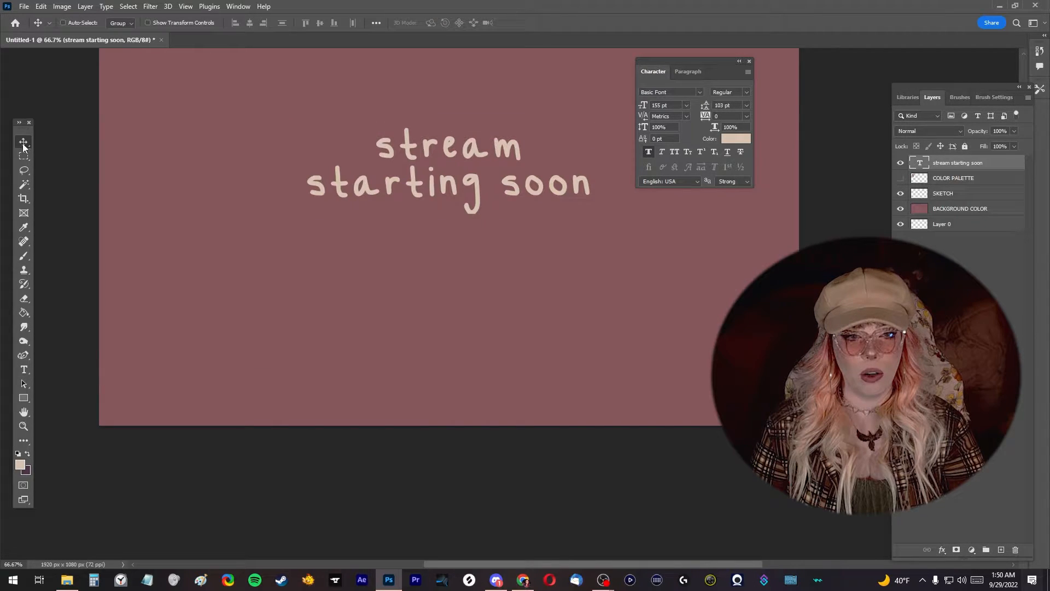
drag(473, 175, 497, 233)
scroll(504, 212, down, 2)
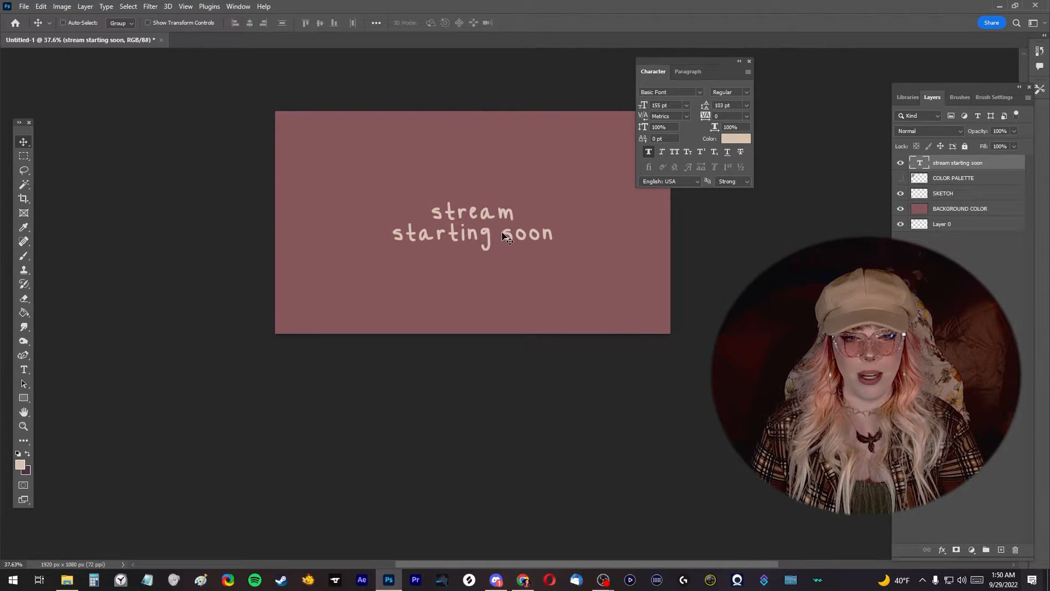
scroll(516, 221, up, 1)
scroll(518, 241, up, 1)
drag(476, 277, 475, 350)
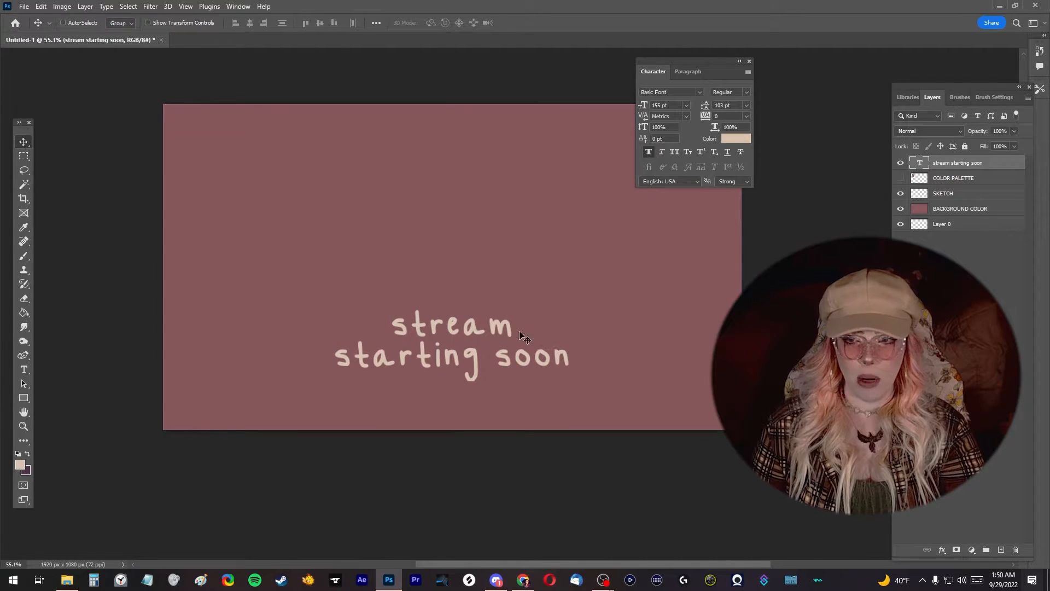
Set the leading of the "stream starting soon" text to 109 pt.
scroll(454, 334, down, 1)
scroll(468, 345, up, 10)
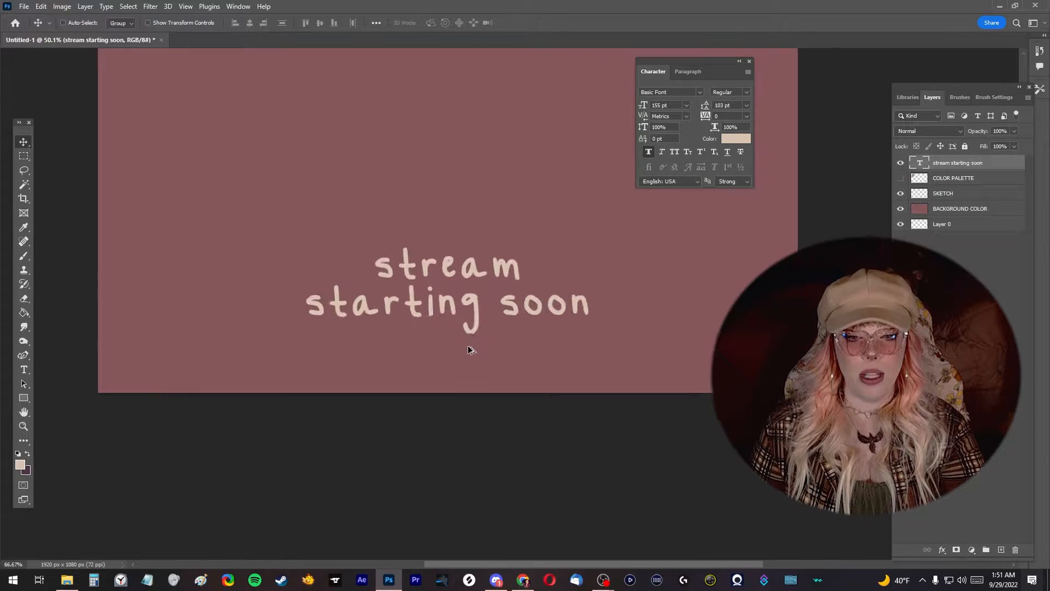
scroll(466, 318, down, 4)
key(t)
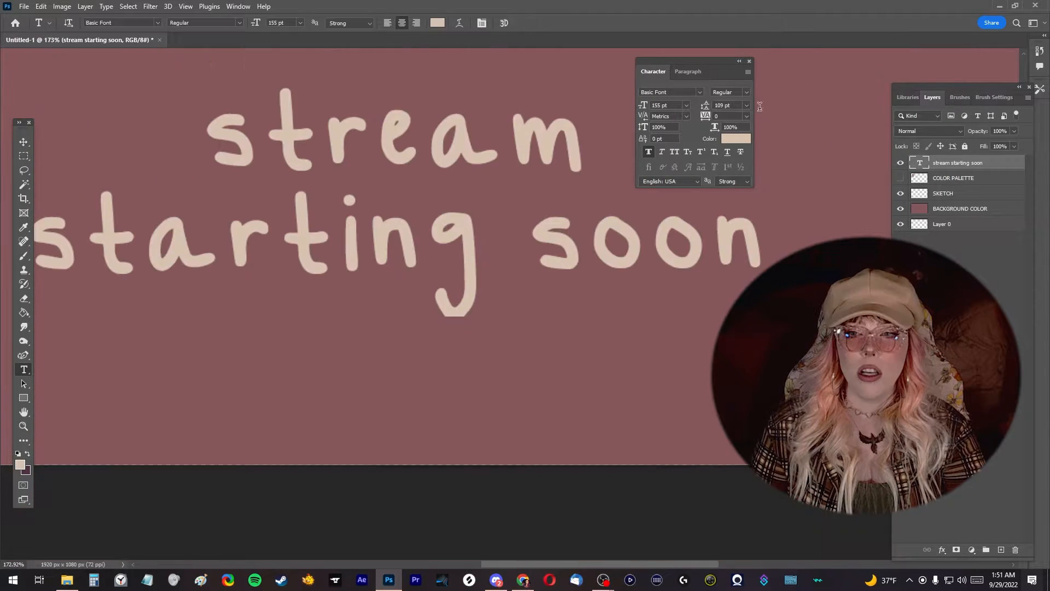
Switch to the Brush tool and rasterize the "stream starting soon" type layer so it can be painted on.
right_click(993, 164)
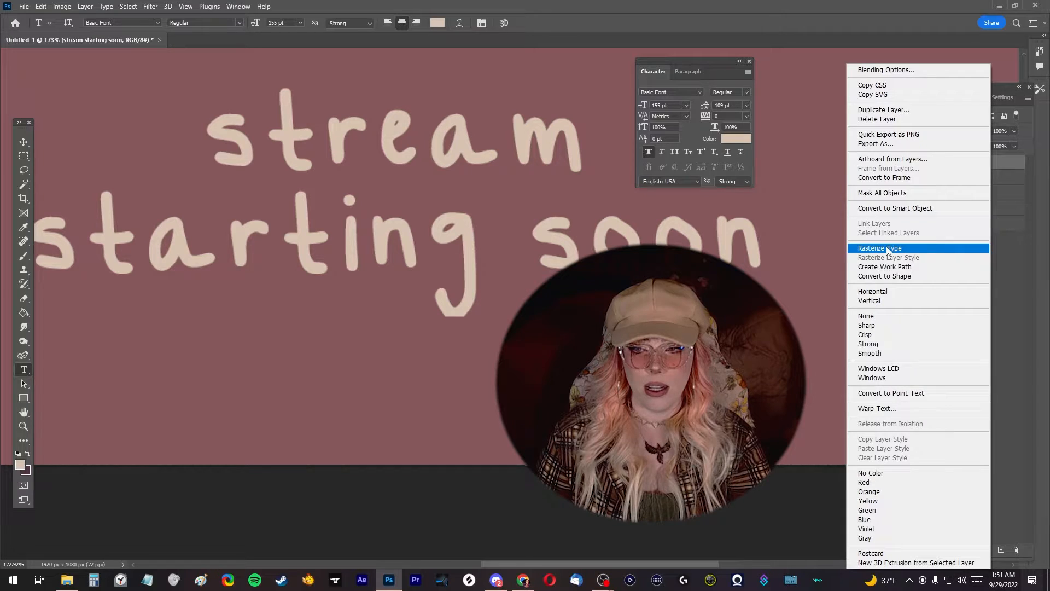
click(53, 251)
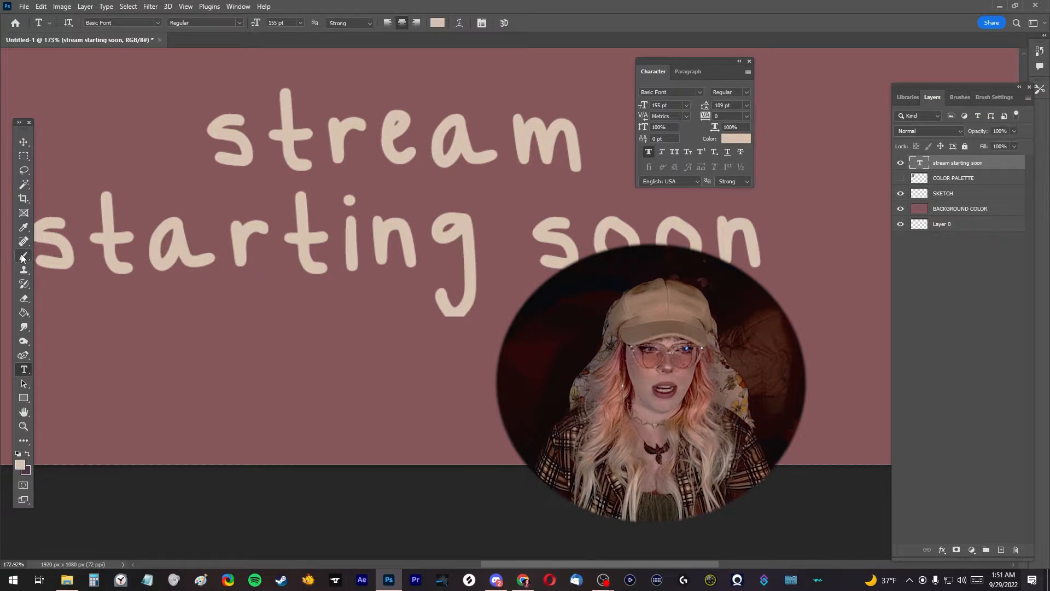
key(b)
click(354, 244)
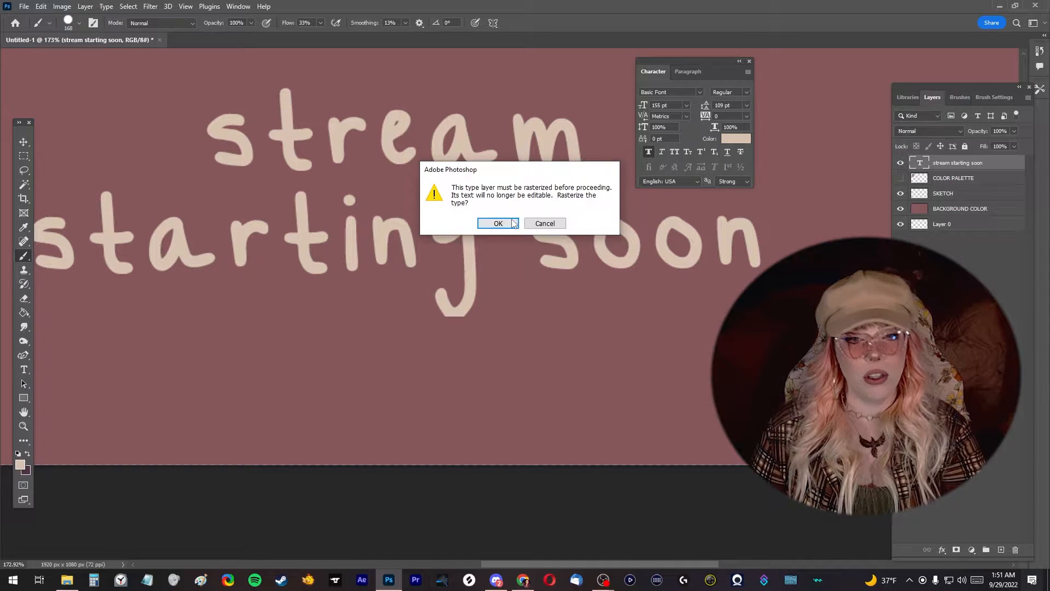
click(498, 223)
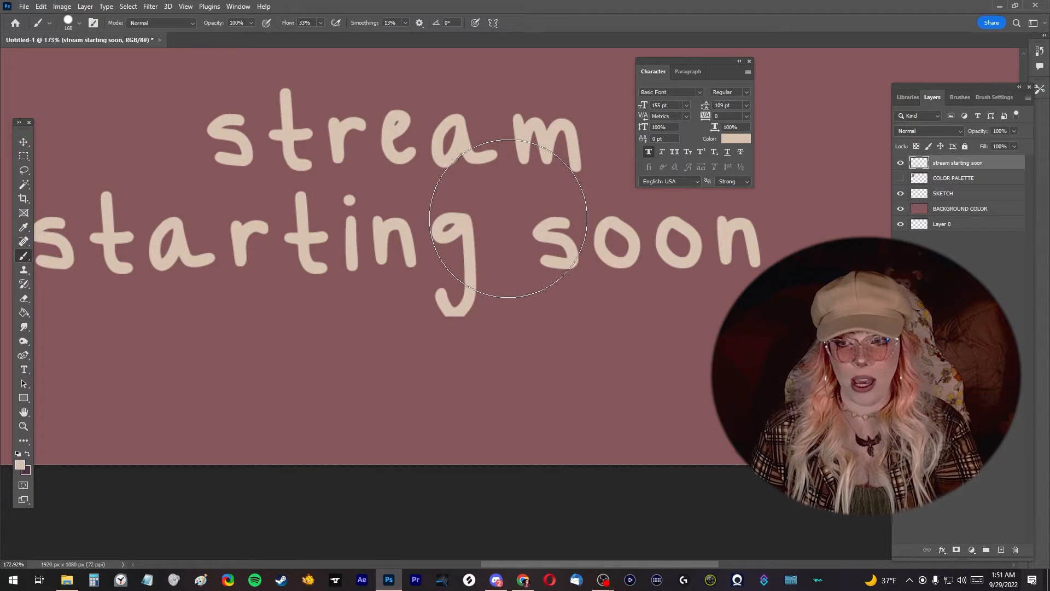
right_click(990, 166)
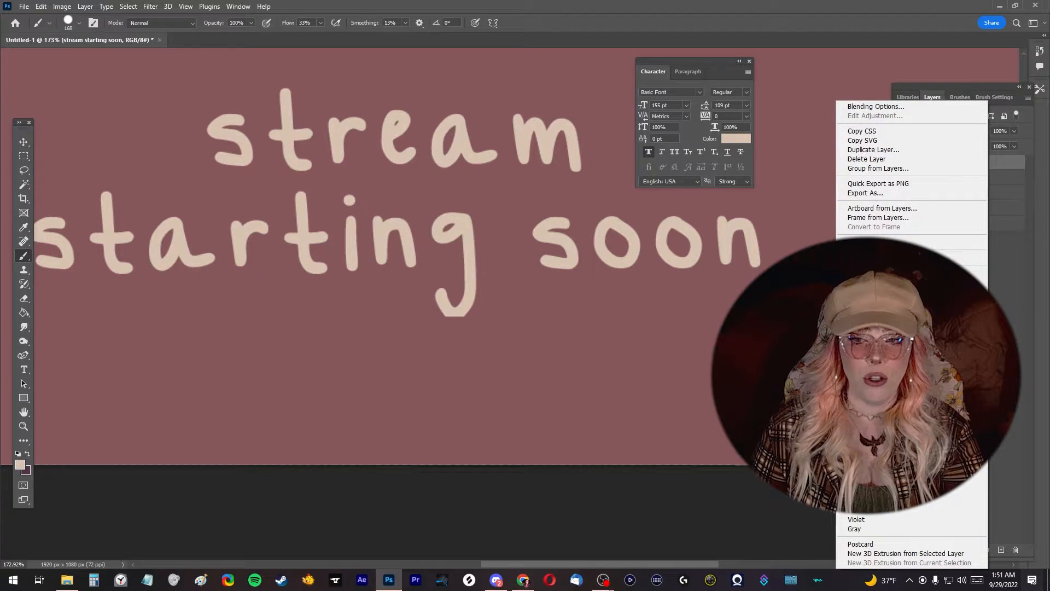
click(999, 156)
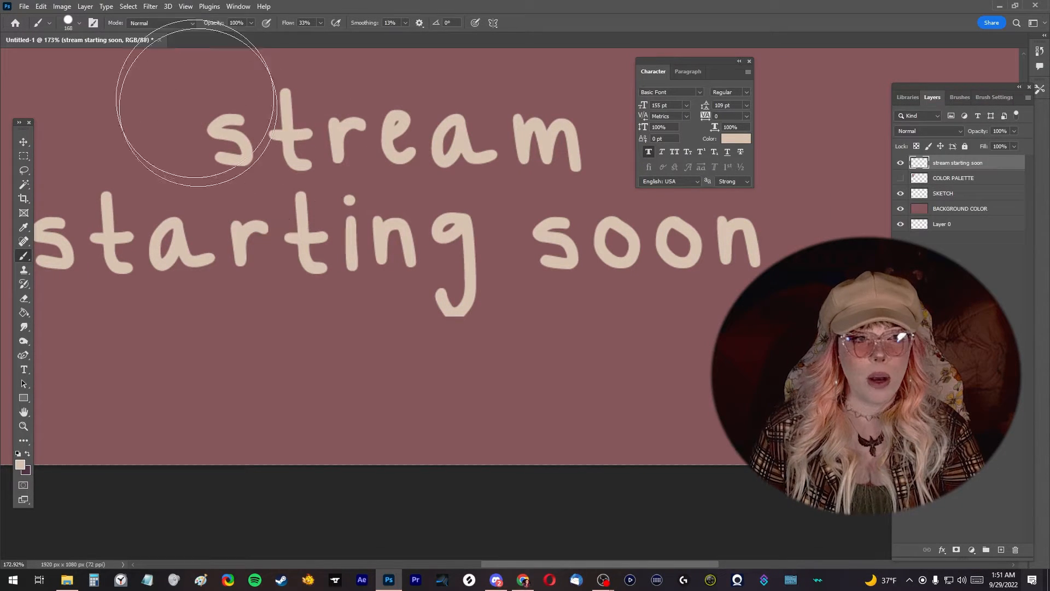
Reduce the brush size to 7 px for retouching the lettering.
click(80, 23)
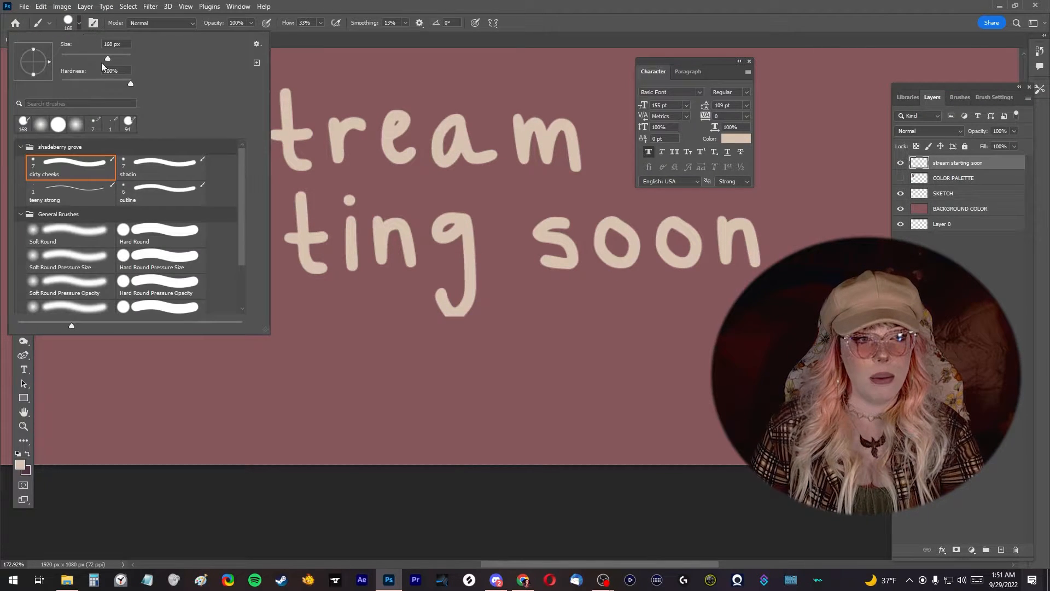
drag(64, 59, 63, 59)
click(428, 5)
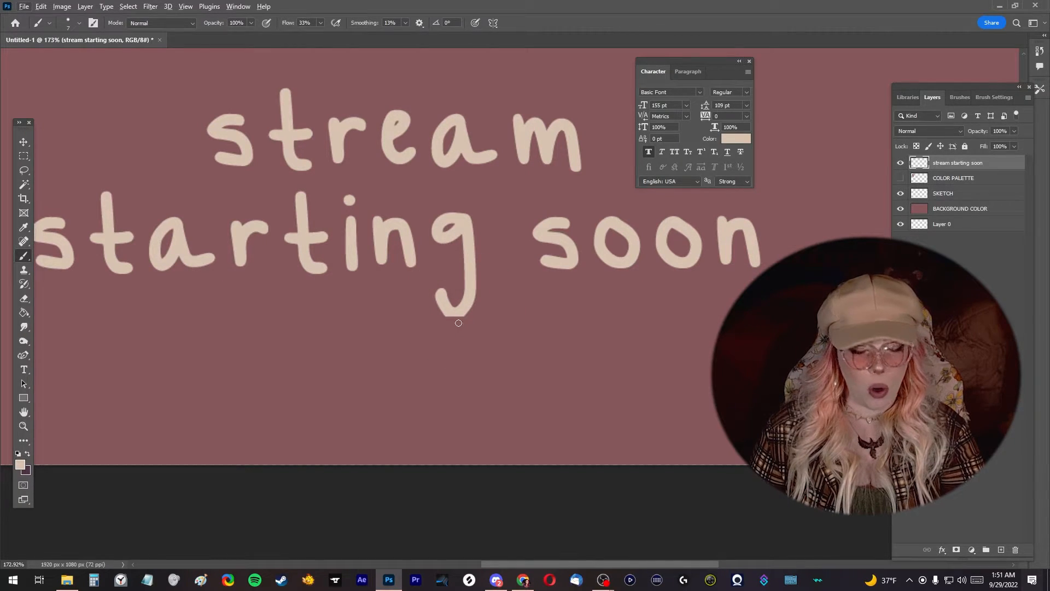
Turn off the Extras overlay to hide the pixel grid while working close up on the tail of the "g".
scroll(460, 322, up, 8)
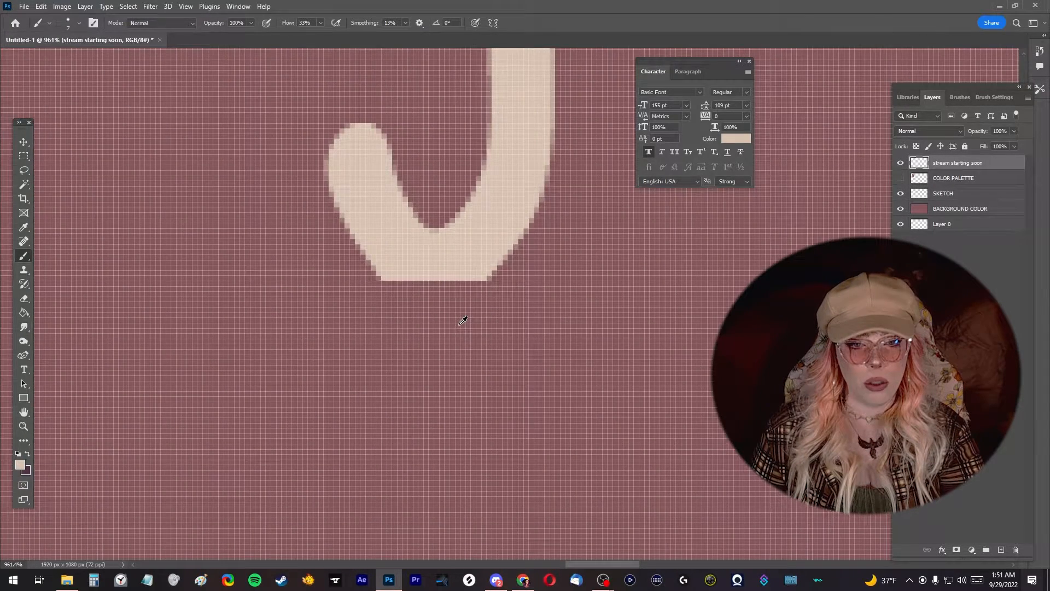
scroll(457, 312, up, 3)
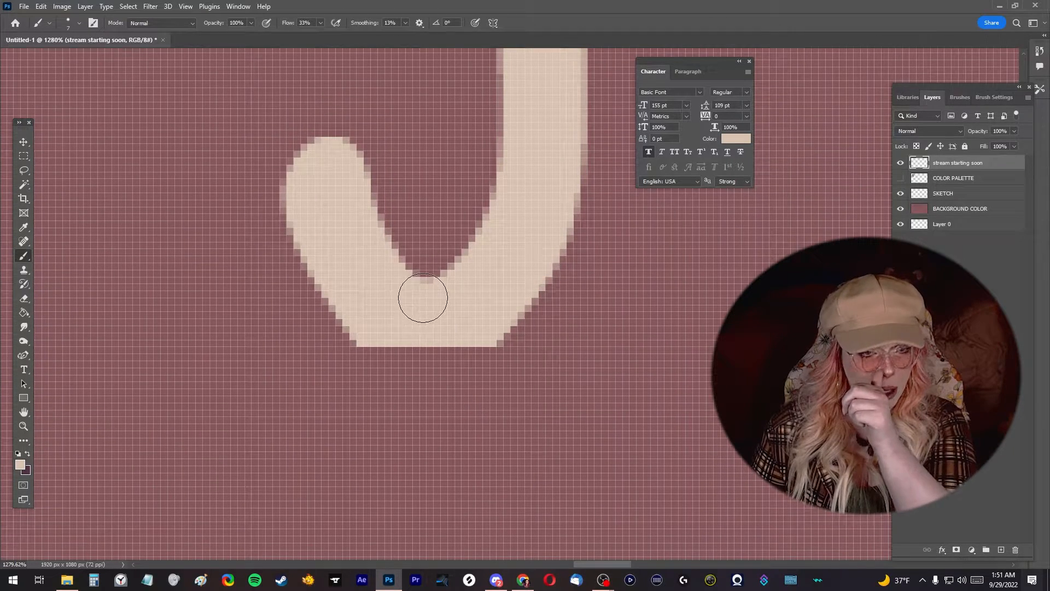
click(186, 7)
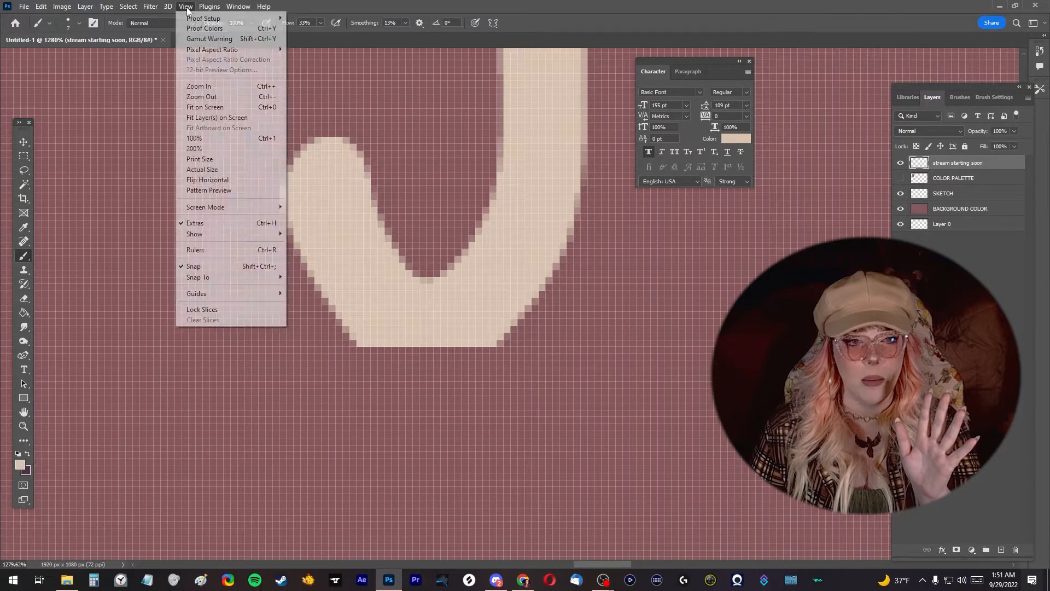
click(186, 6)
click(186, 7)
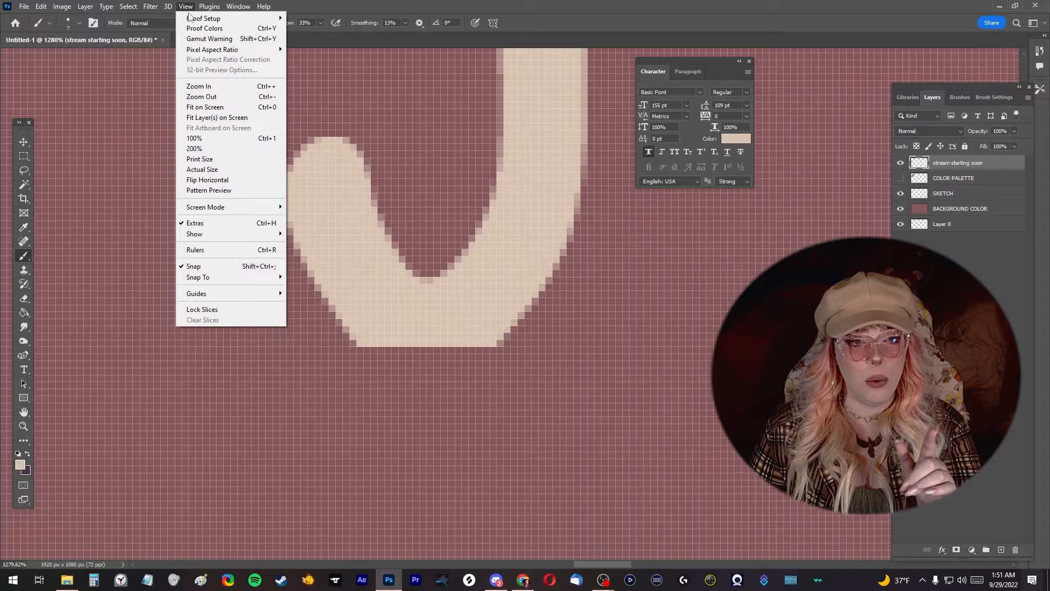
click(212, 223)
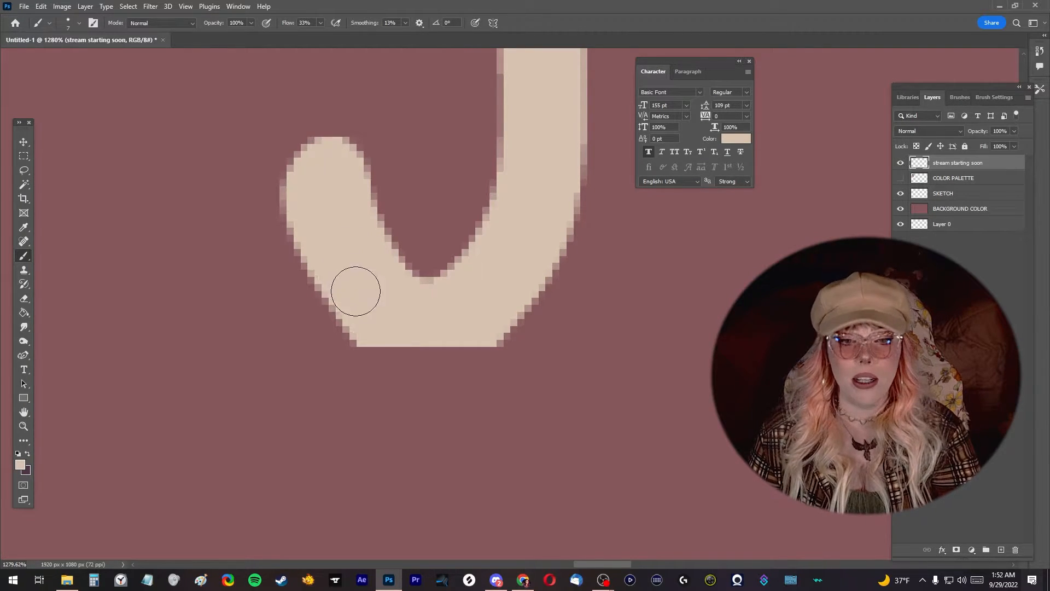
Paint a rounded bottom onto the cut-off tail of the "g" with the brush at 99% flow.
mouse_move(363, 297)
mouse_down()
mouse_move(389, 345)
mouse_move(426, 351)
mouse_up()
drag(426, 350, 458, 343)
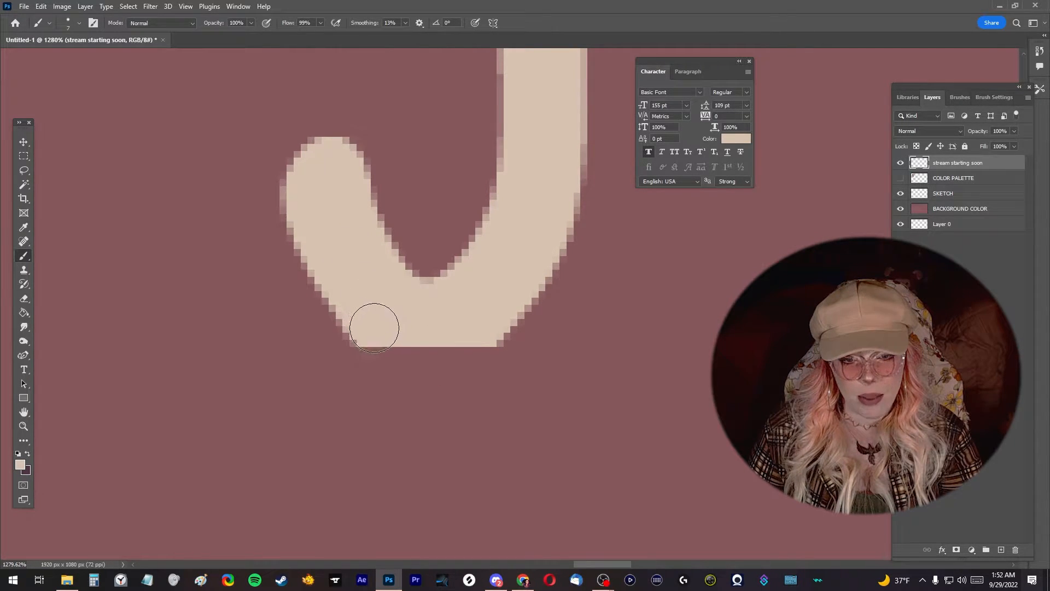
mouse_move(375, 328)
mouse_down()
mouse_move(406, 345)
mouse_move(455, 343)
mouse_move(478, 318)
mouse_up()
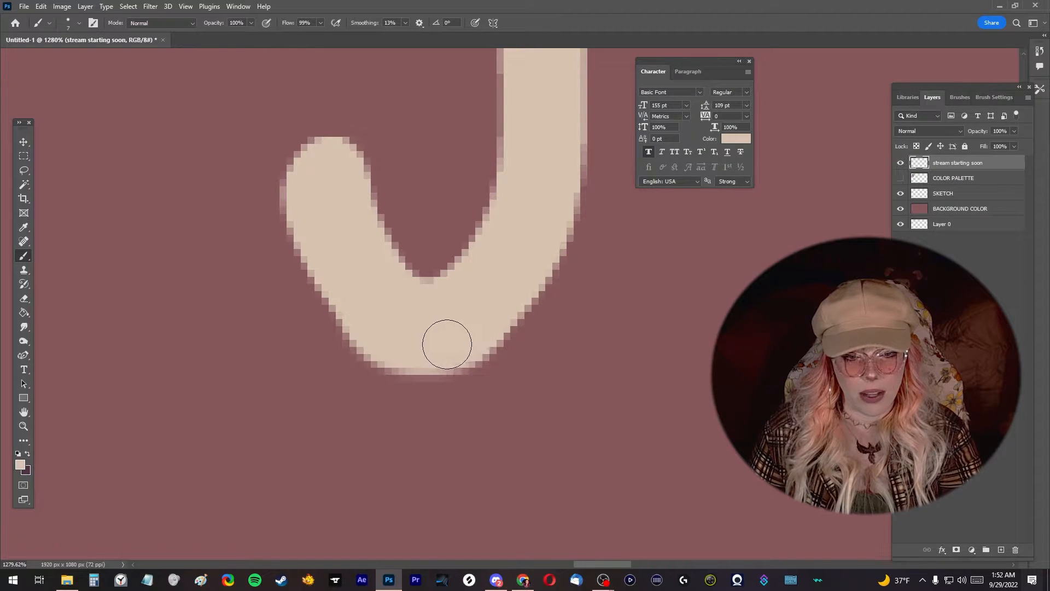
scroll(506, 343, down, 10)
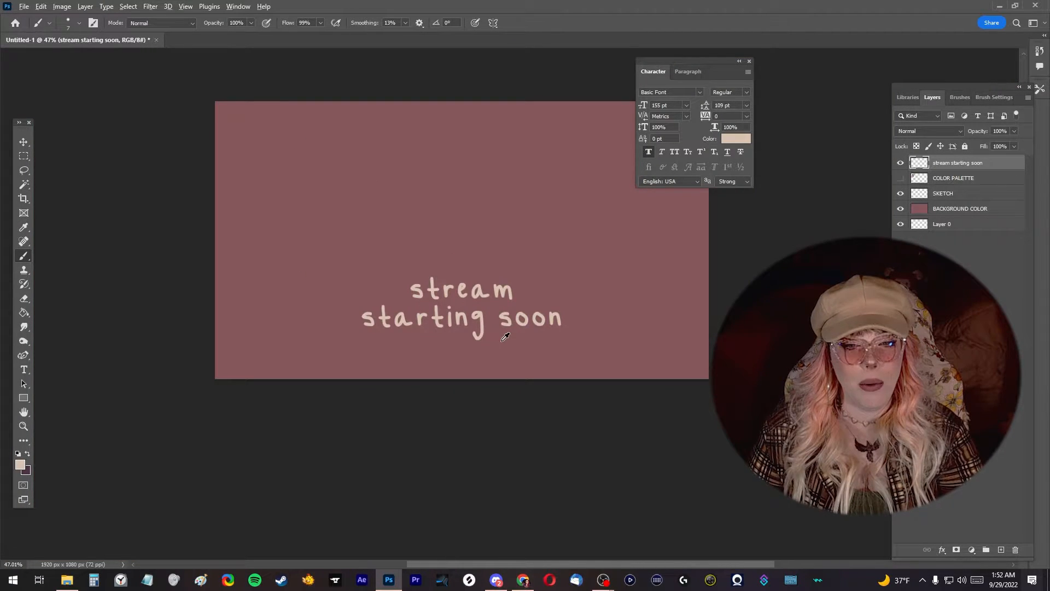
scroll(503, 338, up, 10)
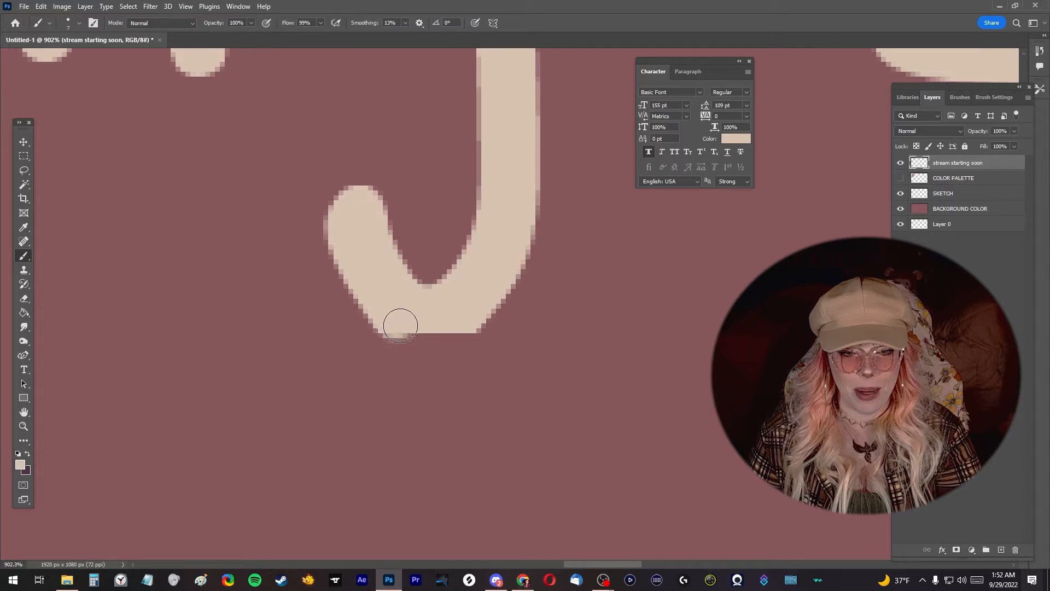
scroll(471, 316, down, 3)
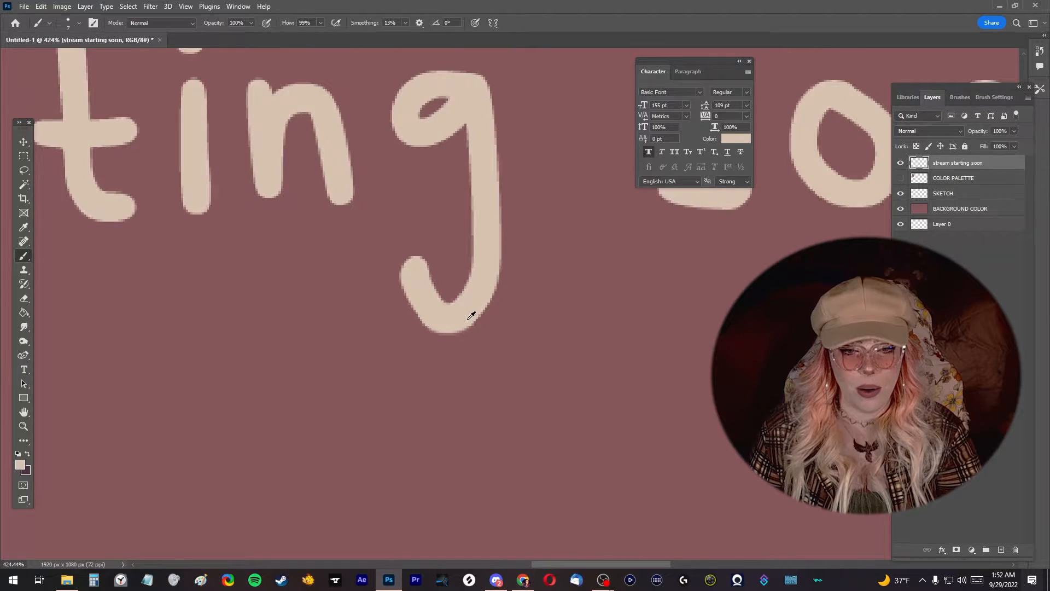
scroll(471, 315, down, 5)
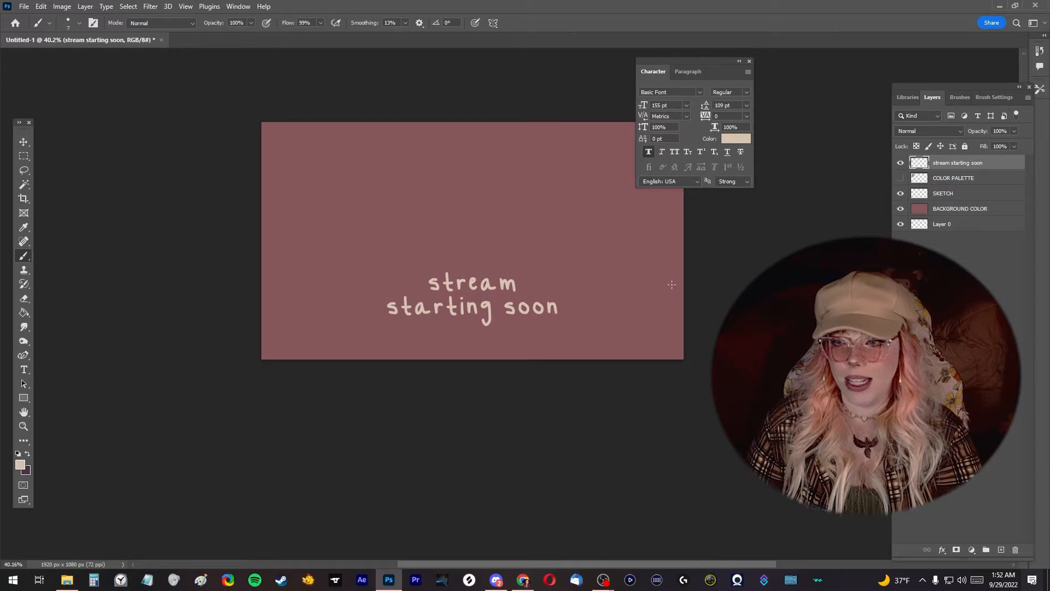
click(901, 162)
click(901, 163)
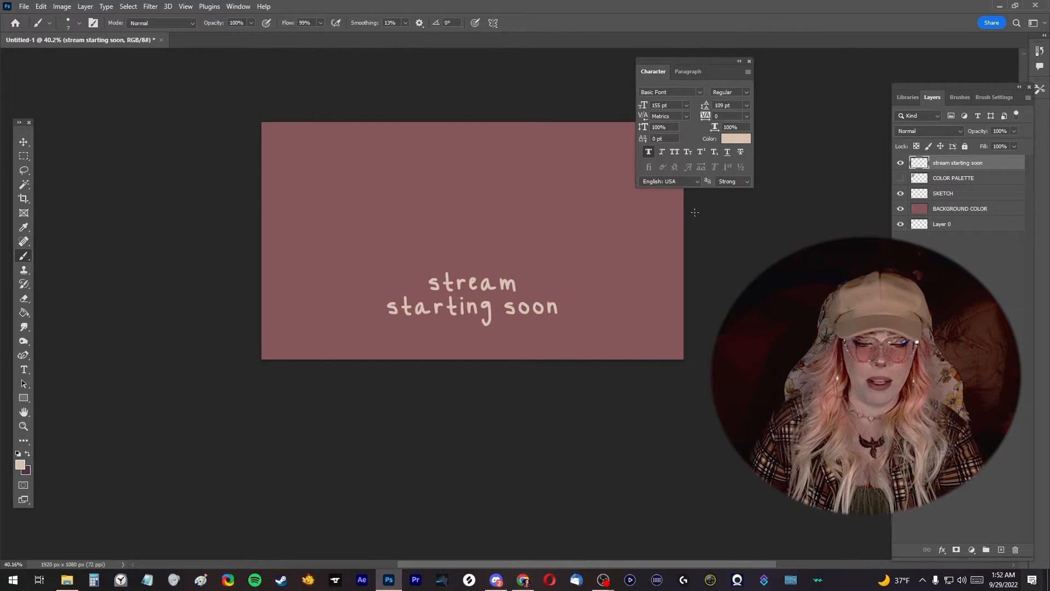
scroll(516, 272, up, 1)
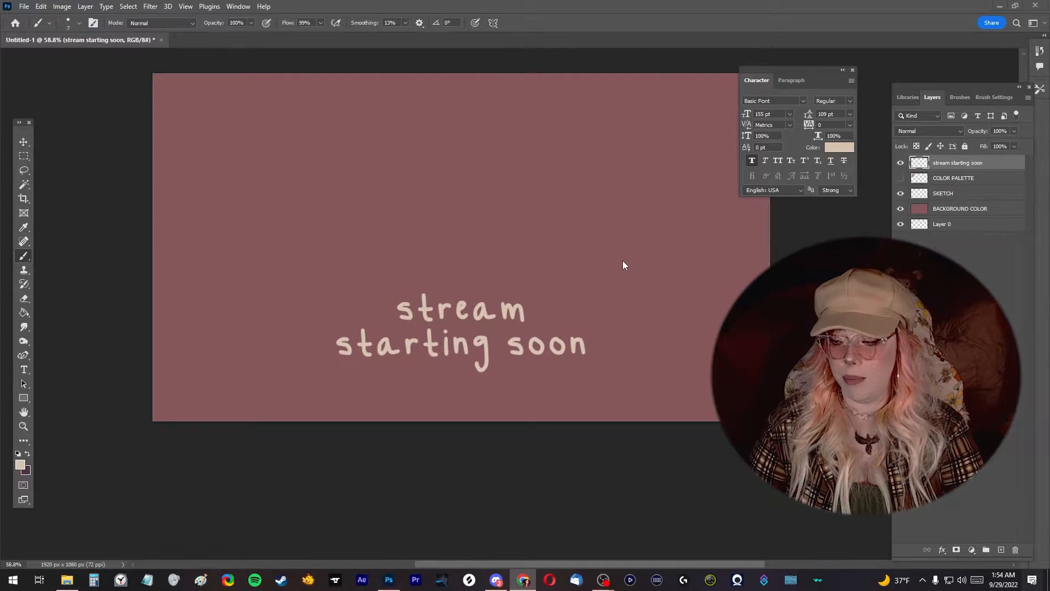
scroll(623, 264, up, 2)
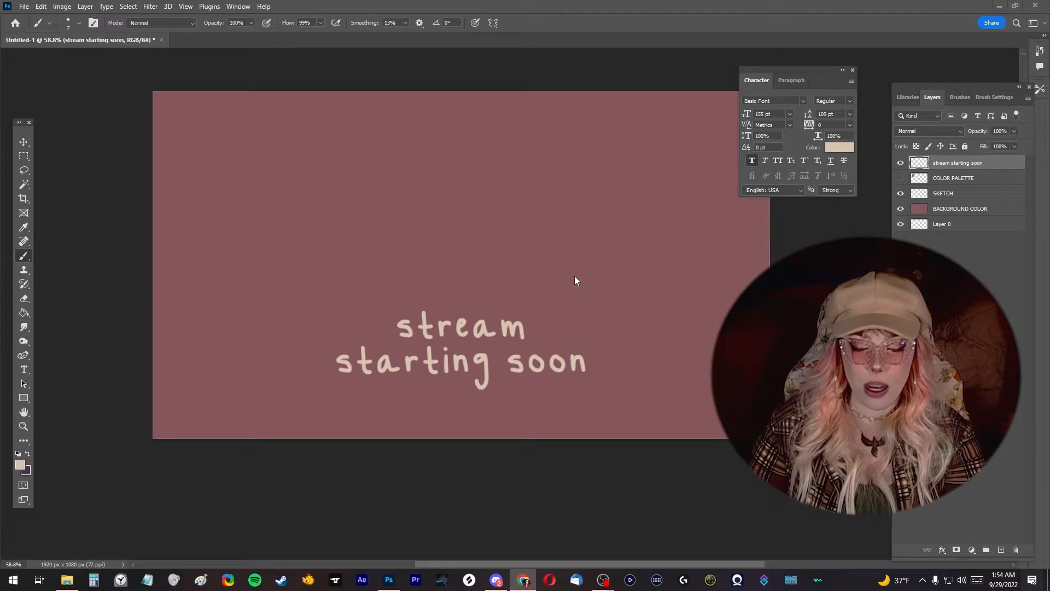
Select the BACKGROUND COLOR layer and create a new document of 10 x 10 pixels.
click(962, 209)
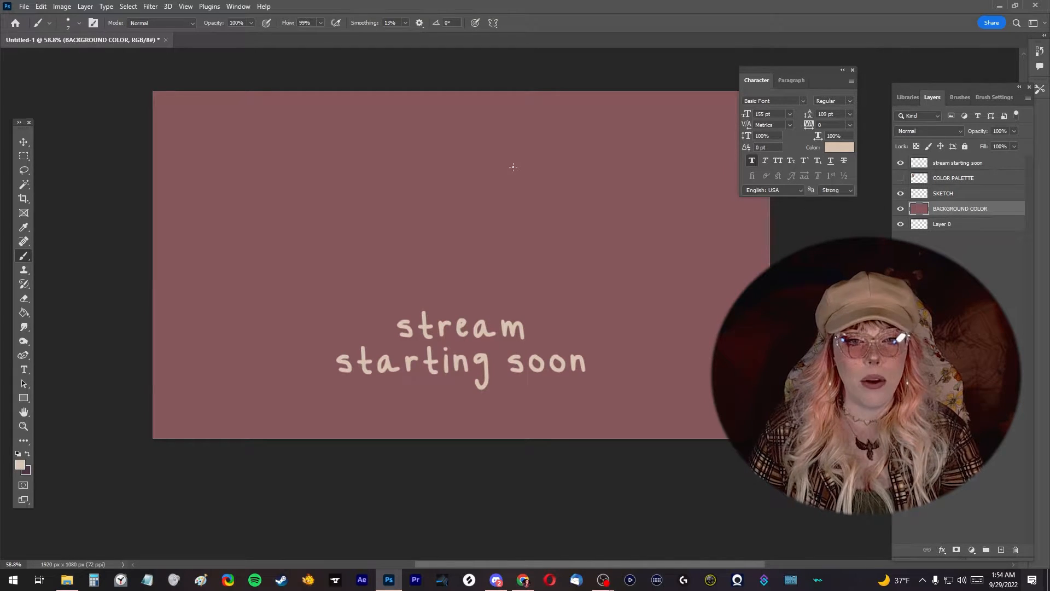
click(24, 7)
click(35, 18)
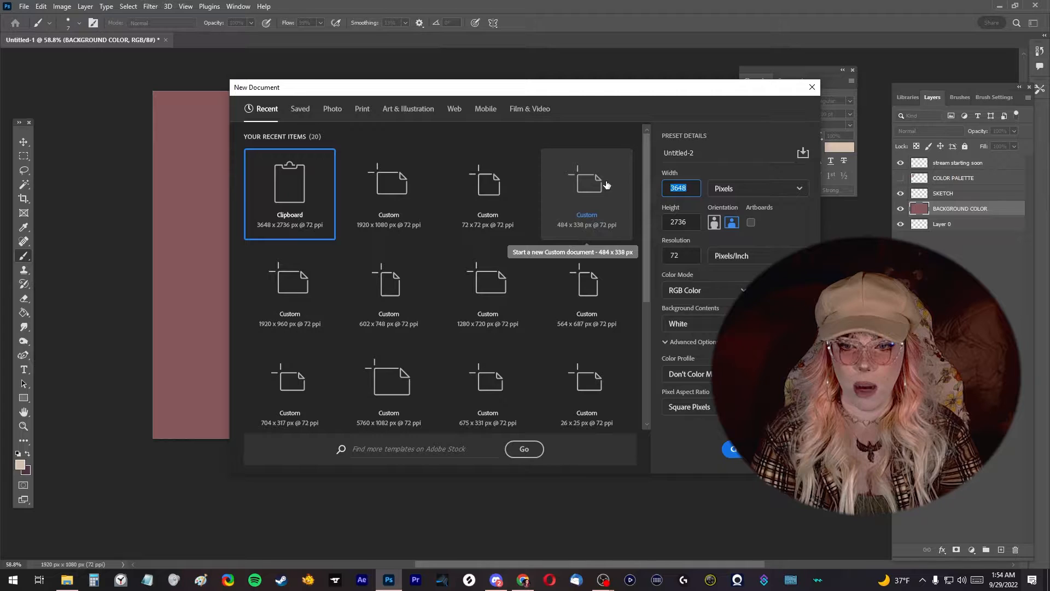
text(10)
key(Tab)
text(1)
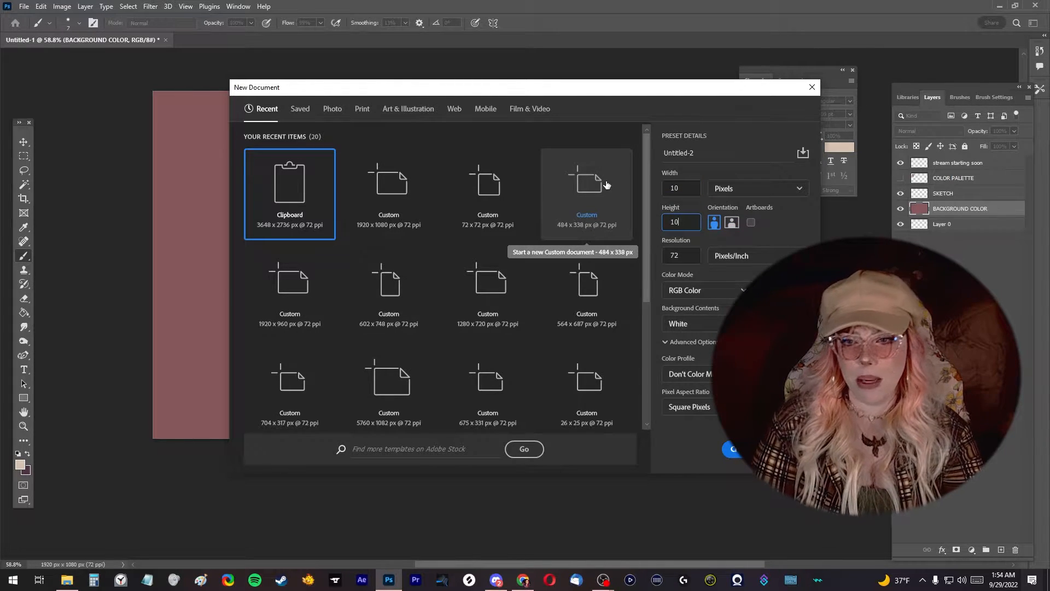
text(0)
key(Return)
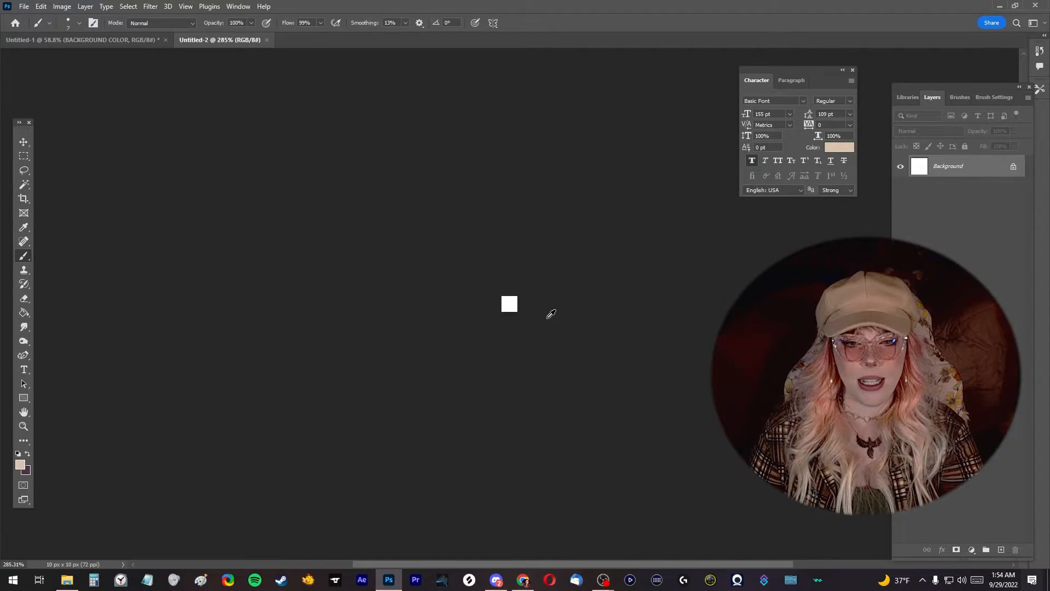
Enlarge the new document's canvas size to 16 x 16 pixels.
scroll(548, 318, up, 3)
scroll(474, 274, down, 8)
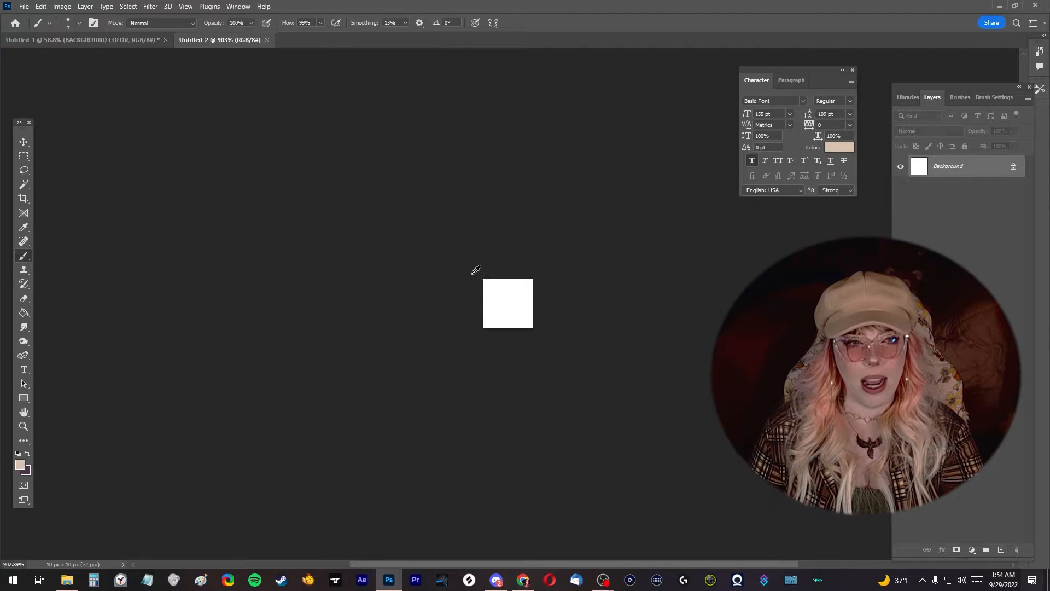
click(65, 10)
click(67, 10)
click(67, 9)
click(100, 97)
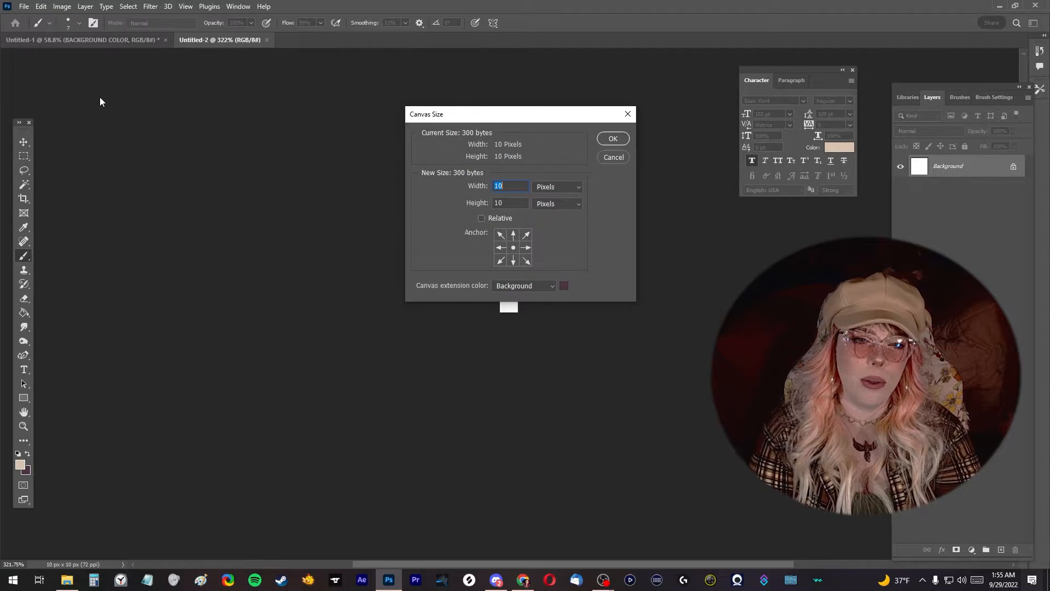
text(16)
key(Tab)
text(16)
key(Return)
Fill the purple border with the white sampled from the center square and unlock the Background layer.
scroll(525, 305, up, 10)
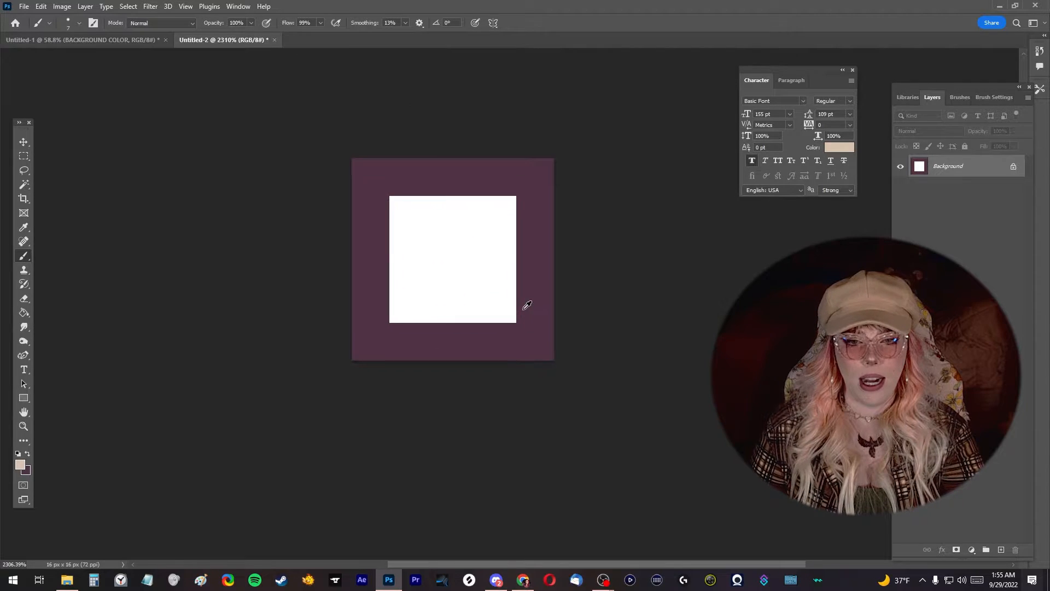
click(24, 313)
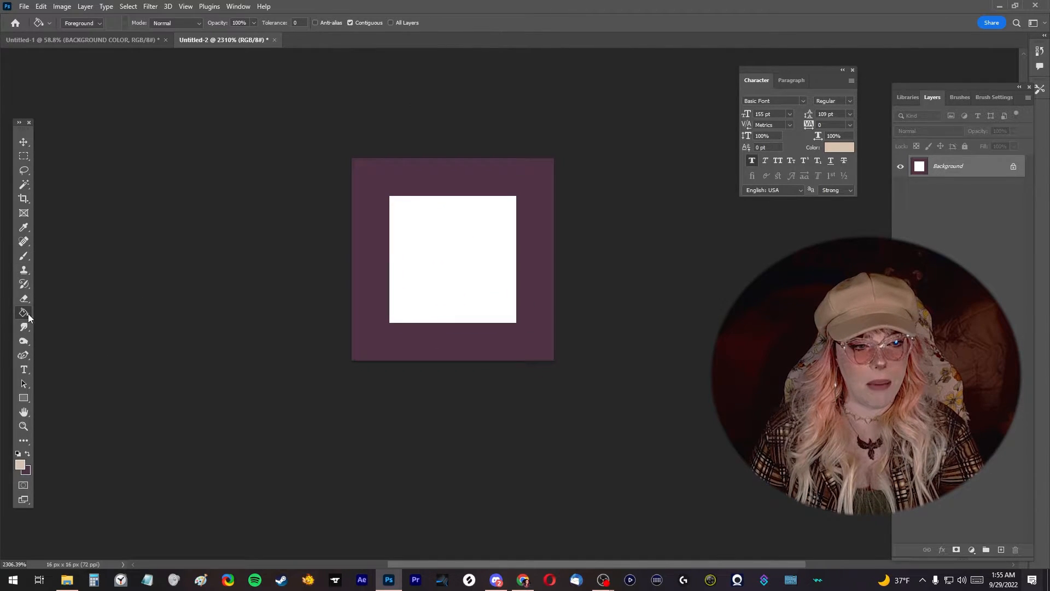
alt+click(446, 219)
click(441, 183)
click(1014, 170)
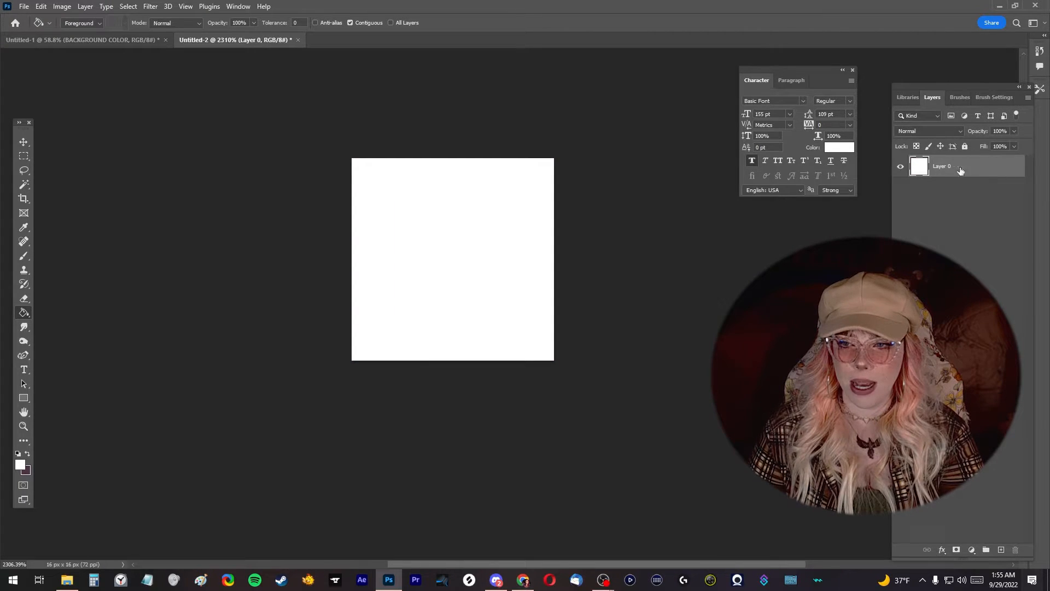
Add a new layer above the white one and switch to the Pencil tool.
key(ctrl+shift+n)
key(Return)
click(24, 256)
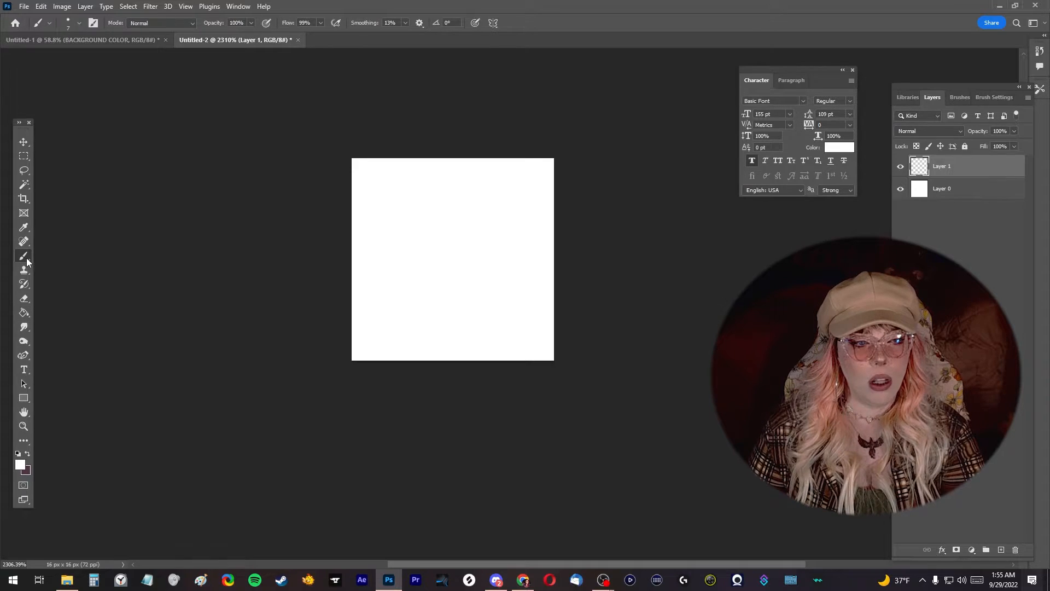
right_click(28, 256)
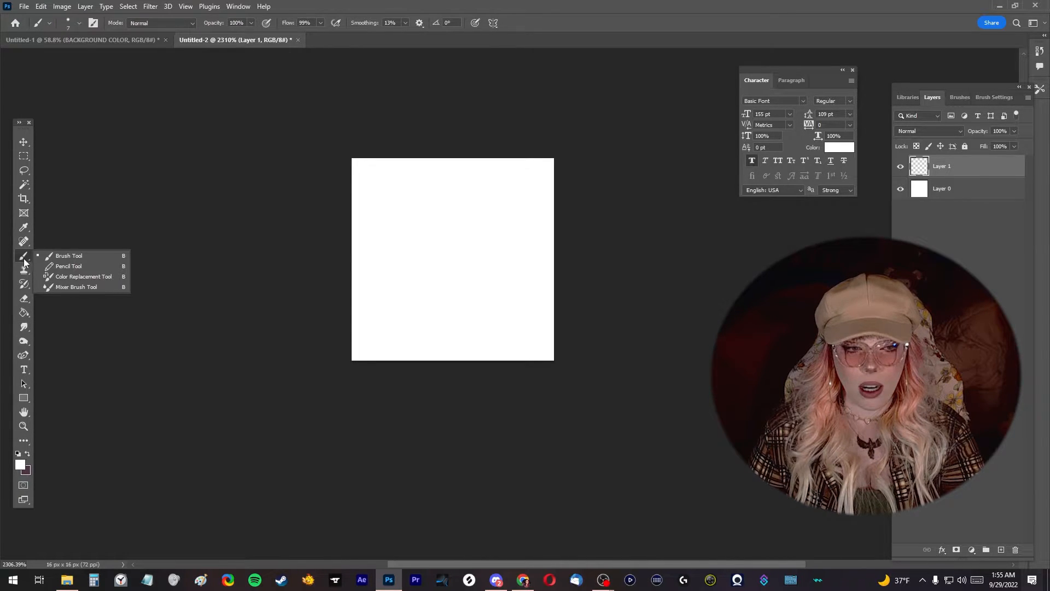
click(68, 266)
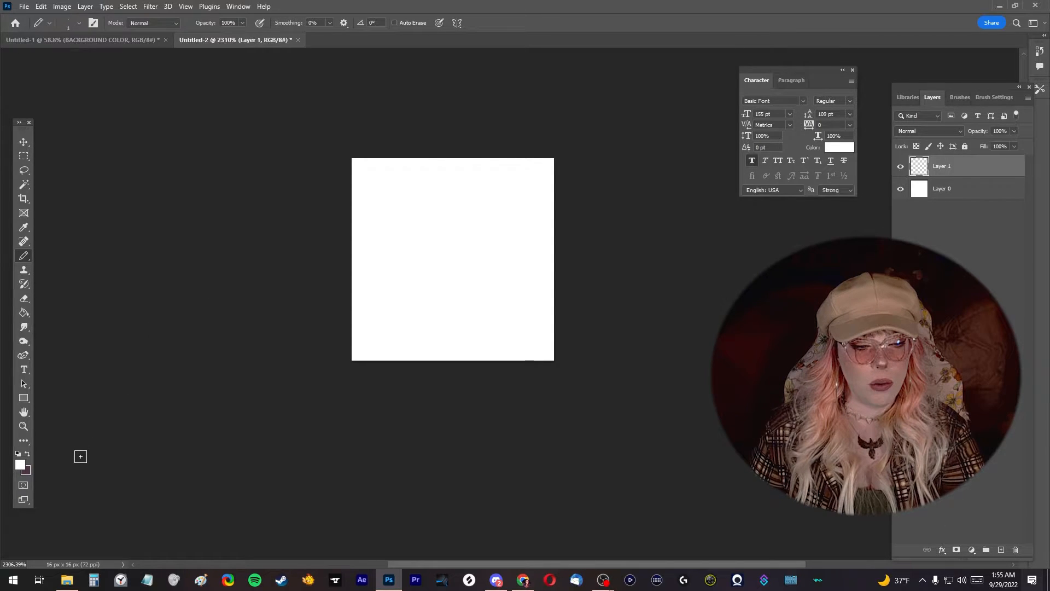
Swap the foreground and background colors so that white is the background color.
key(x)
click(21, 465)
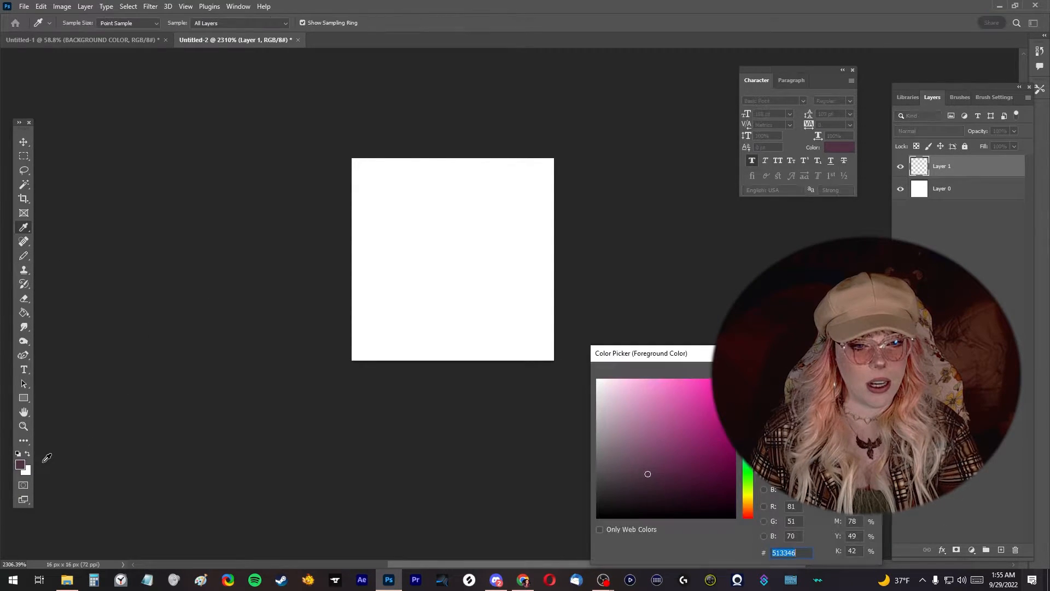
key(Escape)
In Untitled-1, show the COLOR PALETTE layer and sample the dark dusty-rose swatch at the end of its lower row.
click(121, 38)
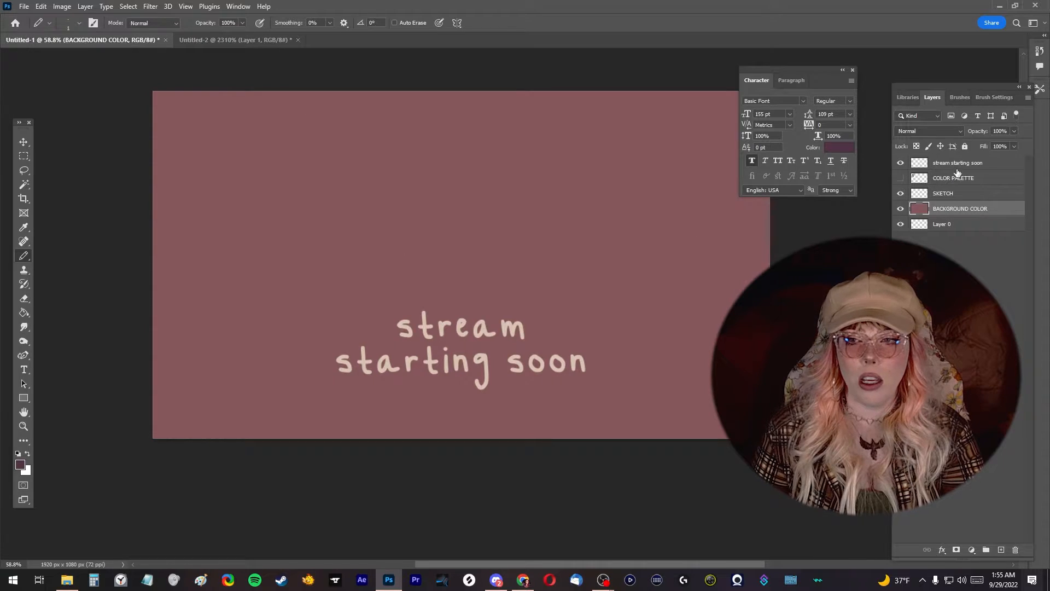
click(895, 178)
scroll(271, 115, up, 5)
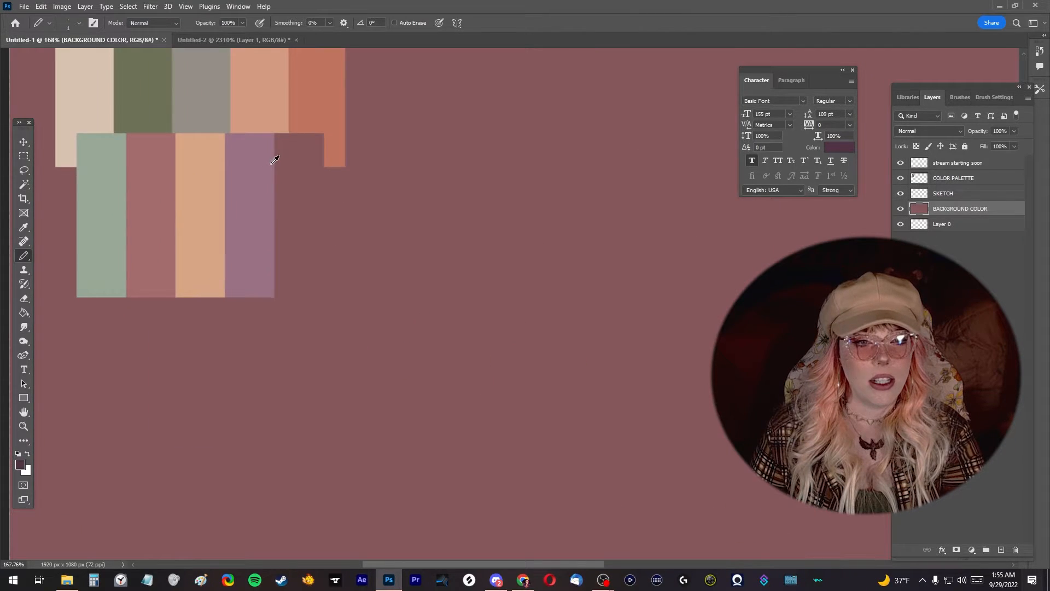
scroll(294, 159, down, 2)
scroll(296, 164, up, 4)
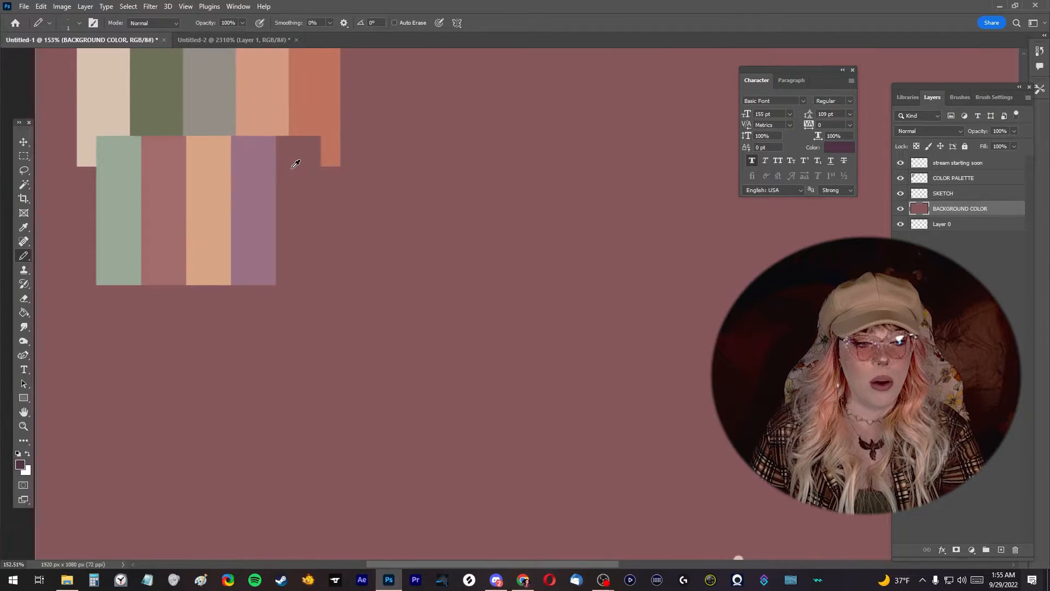
alt+click(301, 165)
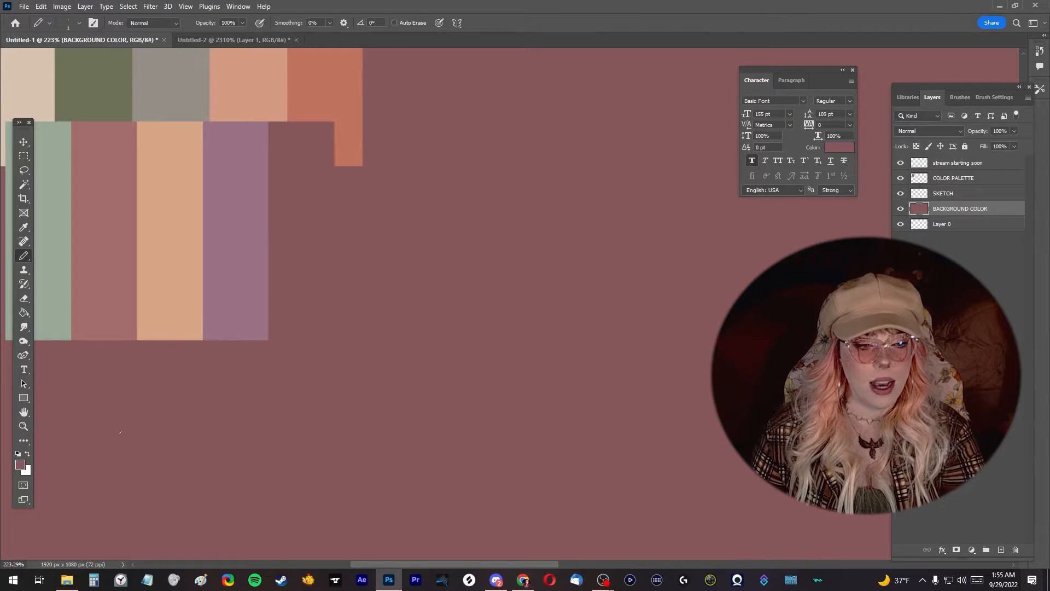
Darken the foreground color to #4e3b3d and return to the Untitled-2 document.
click(22, 465)
drag(706, 352, 389, 164)
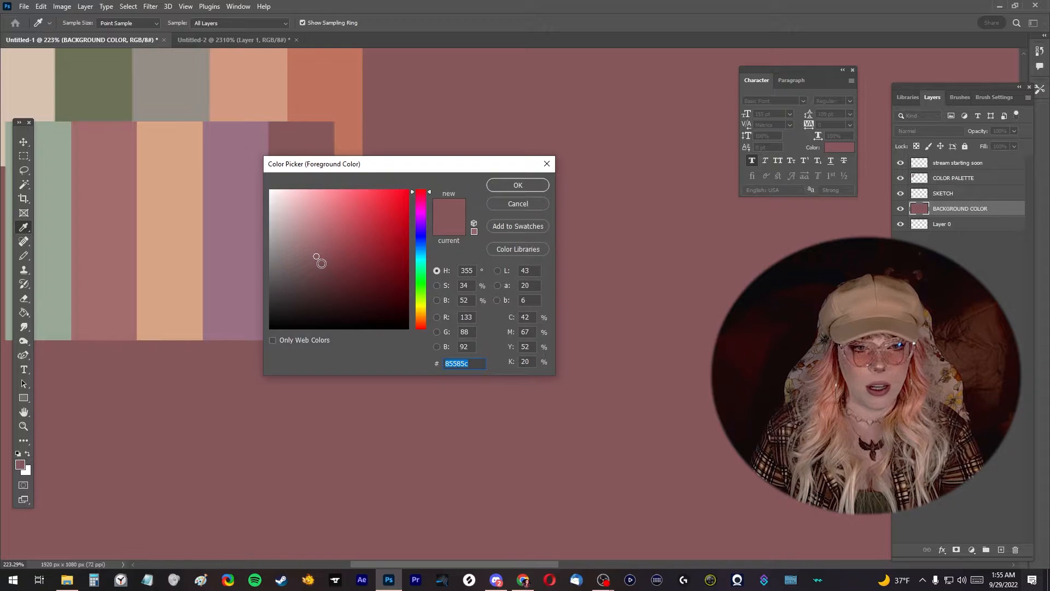
mouse_move(319, 260)
mouse_down()
mouse_move(330, 274)
mouse_move(302, 288)
mouse_up()
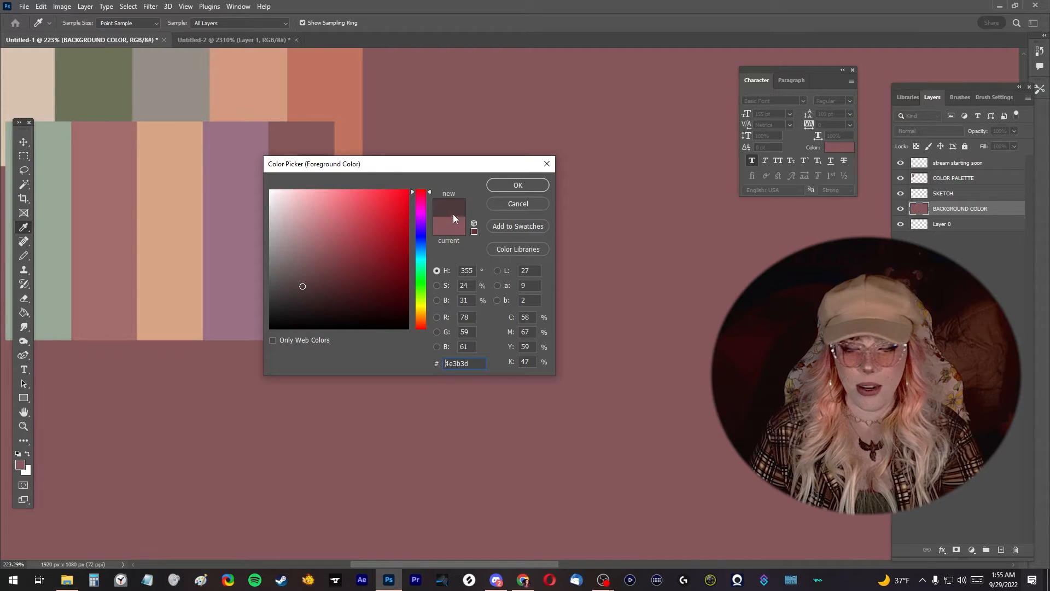
click(505, 186)
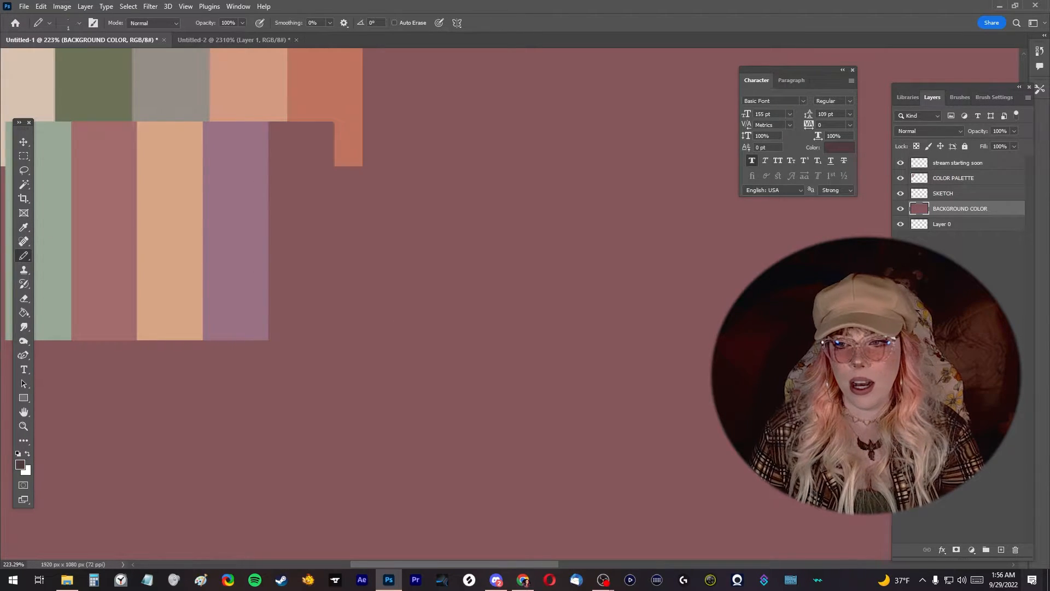
click(212, 40)
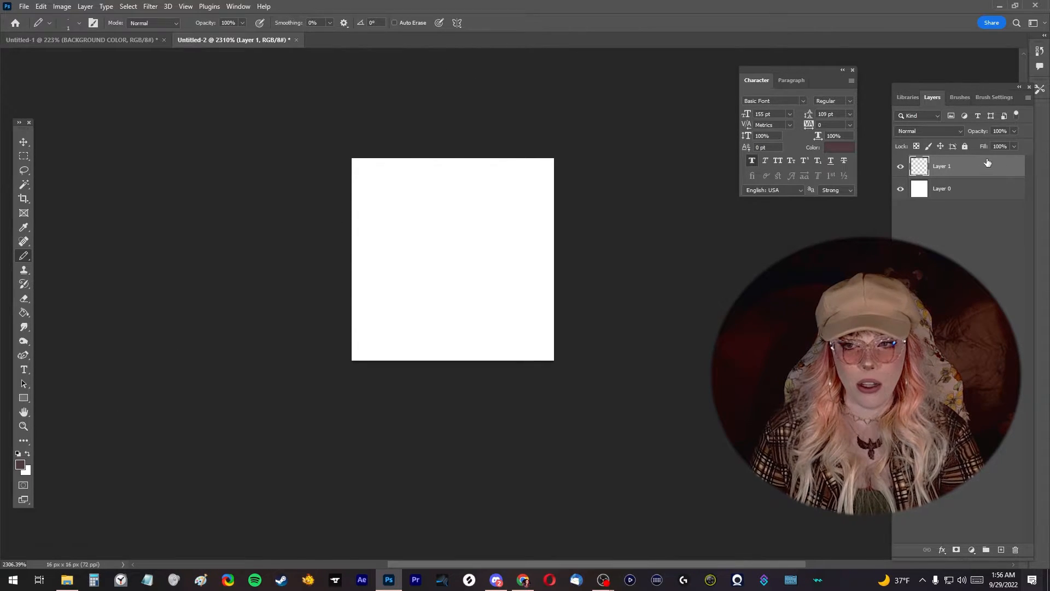
Draw a one-pixel-wide dark line down the canvas's left edge and across its top edge with the Pencil tool.
drag(358, 164, 363, 336)
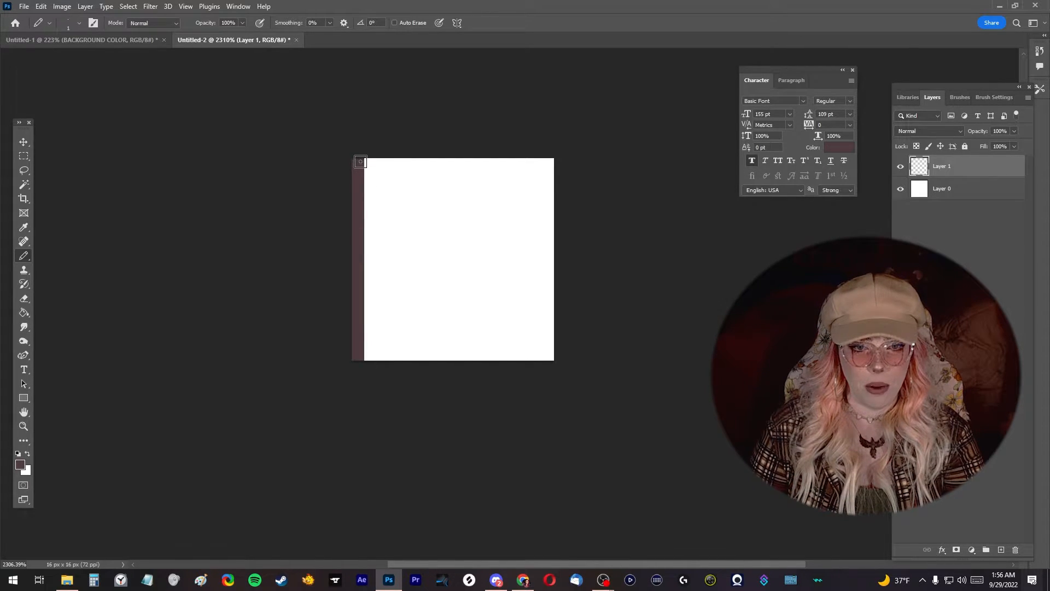
drag(359, 162, 561, 163)
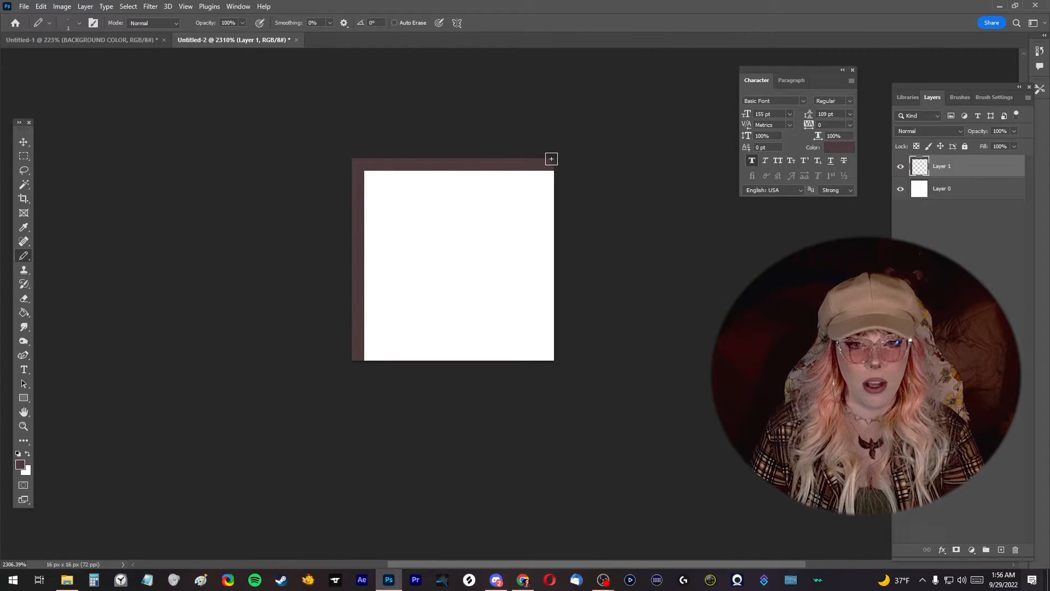
Outline the canvas's right and bottom edges as well, and enlarge the canvas to about 46 x 26 px with the Crop tool.
mouse_move(547, 165)
mouse_down()
mouse_move(541, 358)
mouse_move(547, 351)
mouse_move(368, 356)
mouse_up()
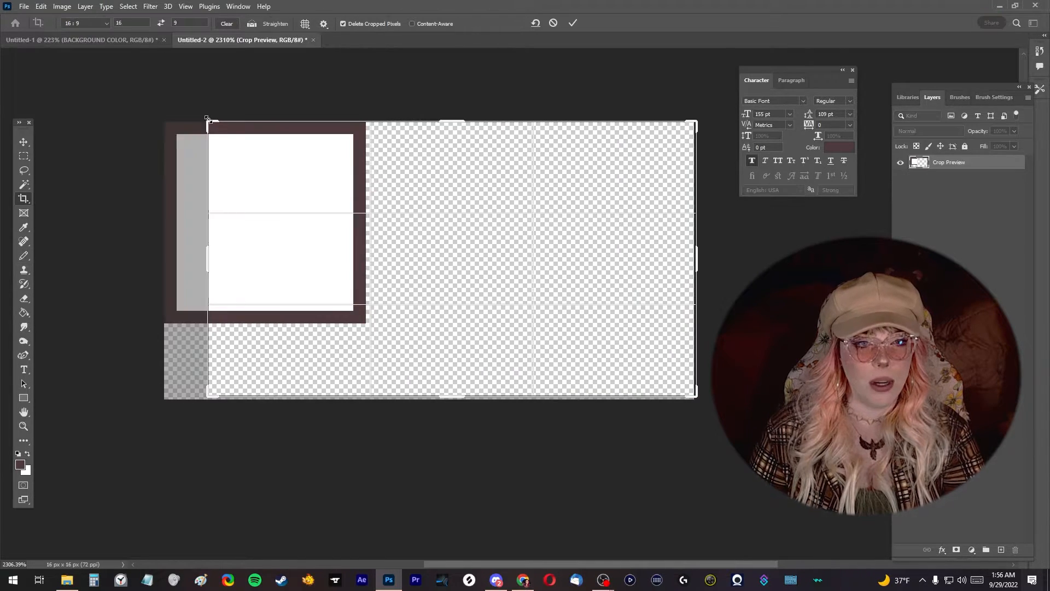
drag(206, 120, 157, 109)
key(Return)
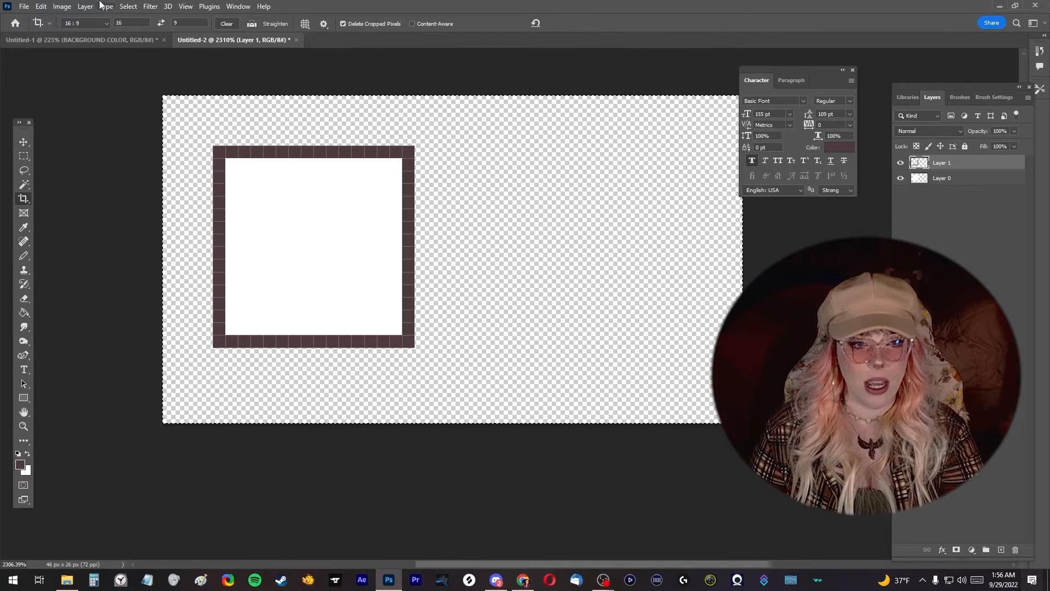
Paste a copy of the fully bordered tile and align it beside the original to test how the borders meet.
key(ctrl+v)
click(24, 142)
drag(451, 253, 557, 386)
key(ctrl+v)
key(ctrl+v)
drag(481, 363, 715, 285)
scroll(667, 333, down, 3)
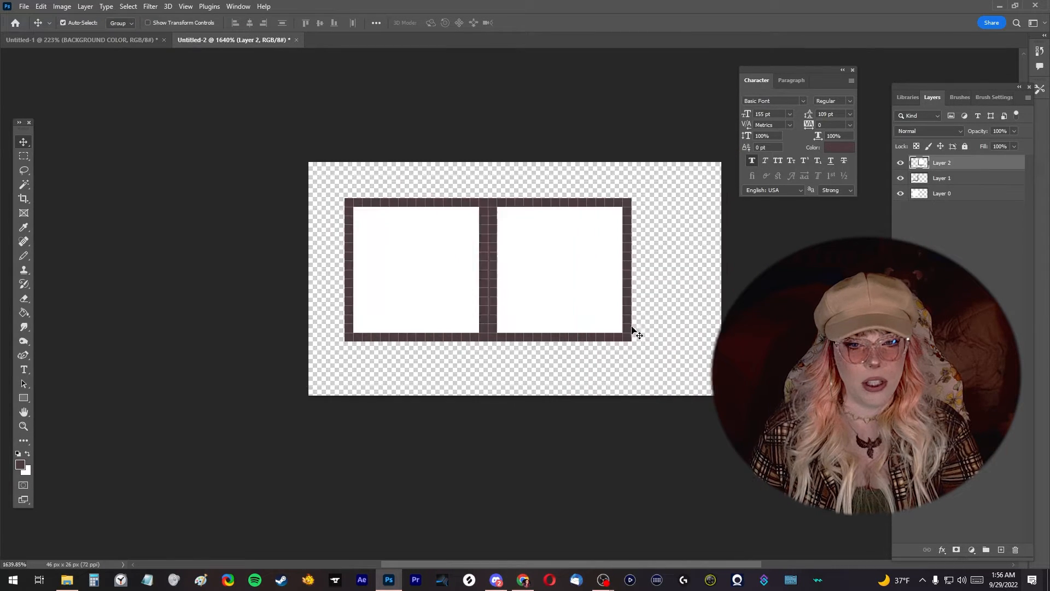
drag(675, 322, 625, 328)
Undo the bordered tile test, including the canvas enlargement and the lines on the right and bottom edges.
key(ctrl+z)
key(ctrl+z)
key(ctrl+z)
key(ctrl+z)
key(ctrl+z)
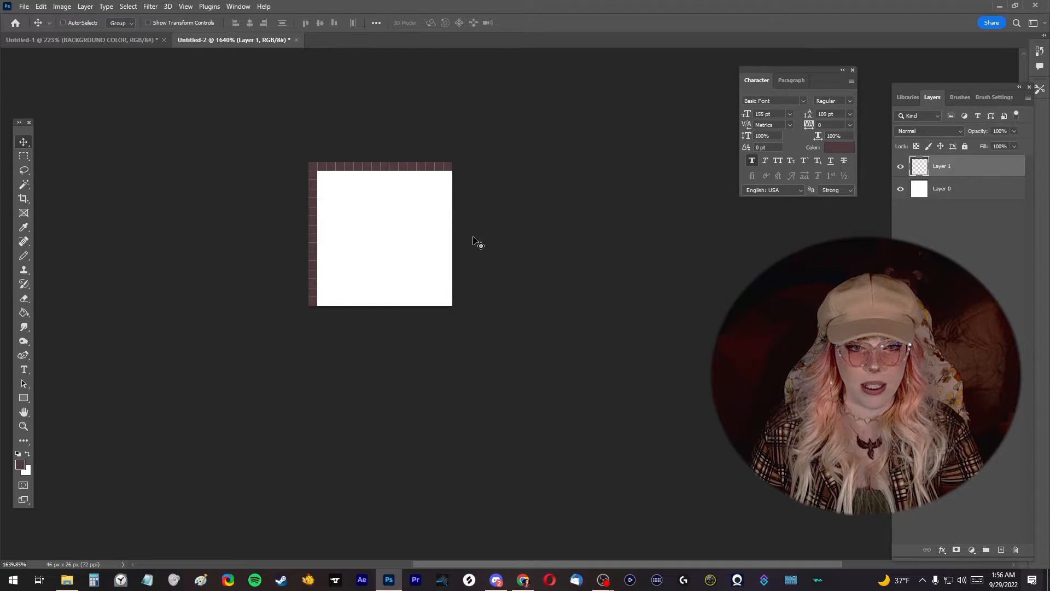
Delete the white Layer 0 so the two pencil lines sit on a transparent background.
click(959, 198)
key(Delete)
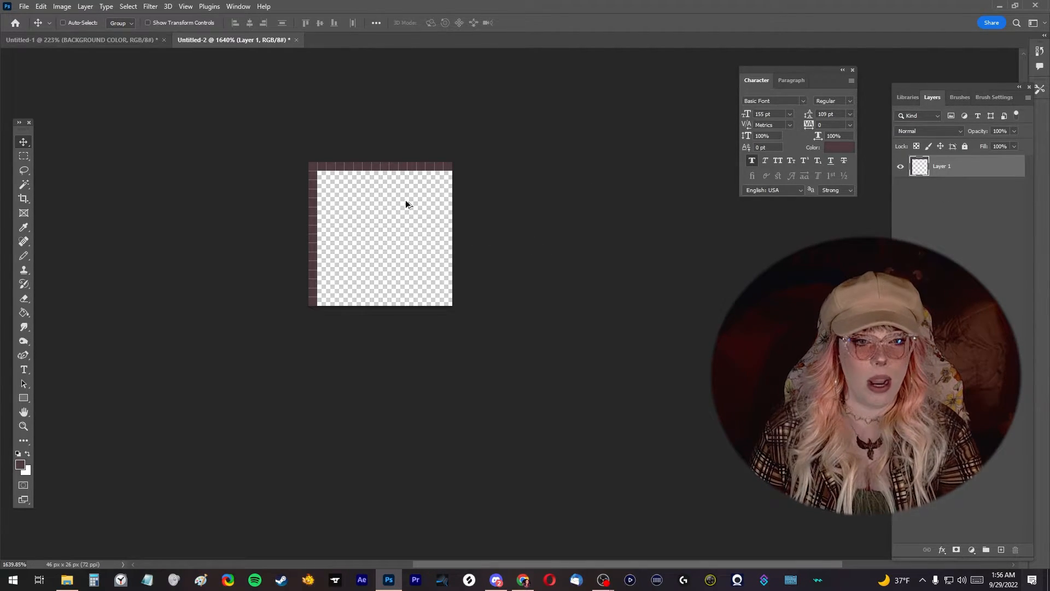
scroll(350, 191, up, 7)
scroll(344, 189, down, 7)
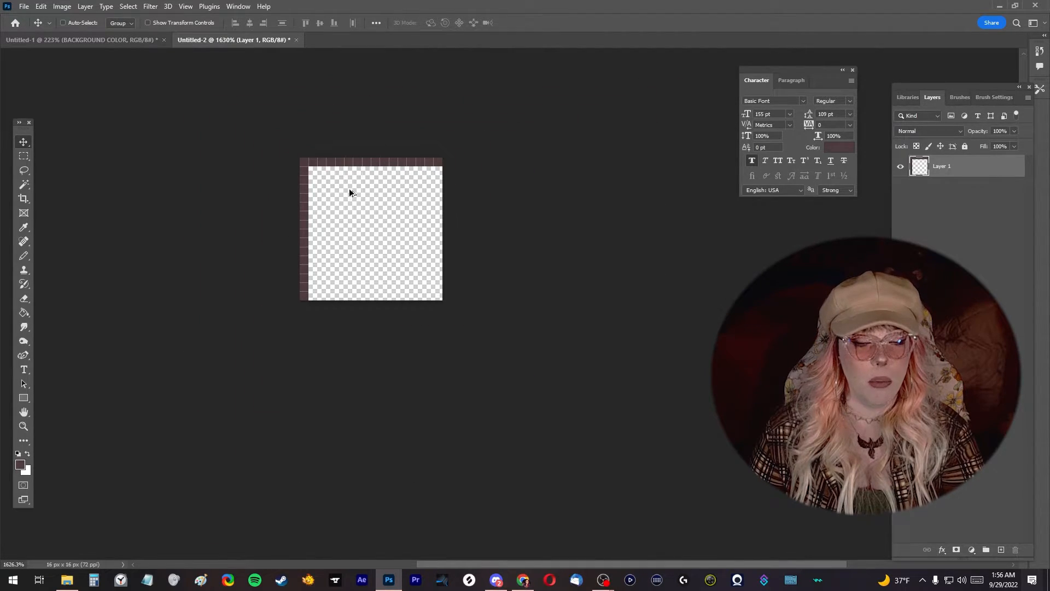
Copy the two-edge tile and enlarge the canvas to about 59 x 42 px with the Crop tool.
key(c)
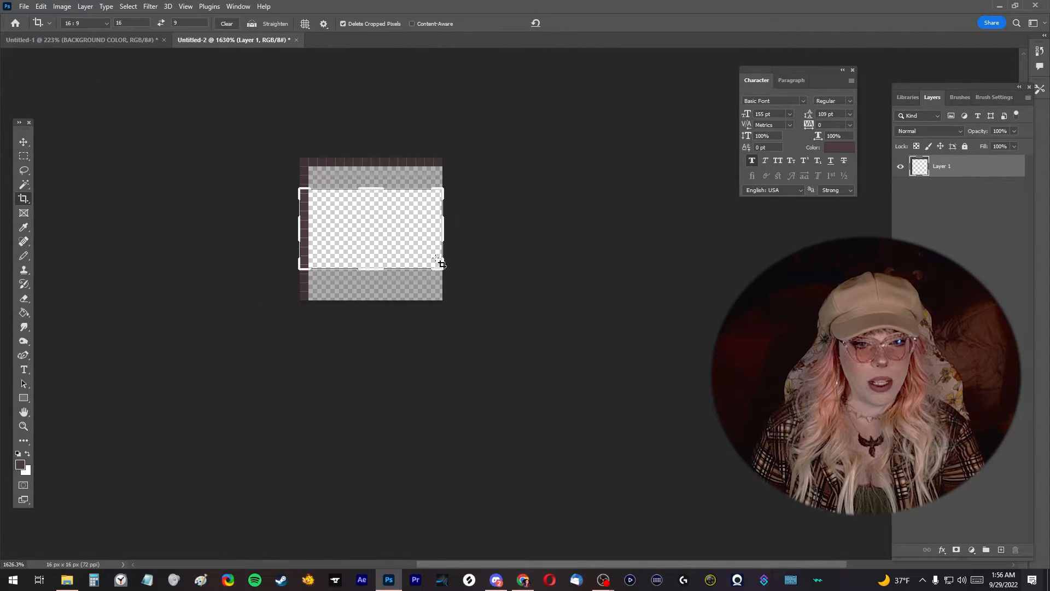
drag(442, 271, 545, 347)
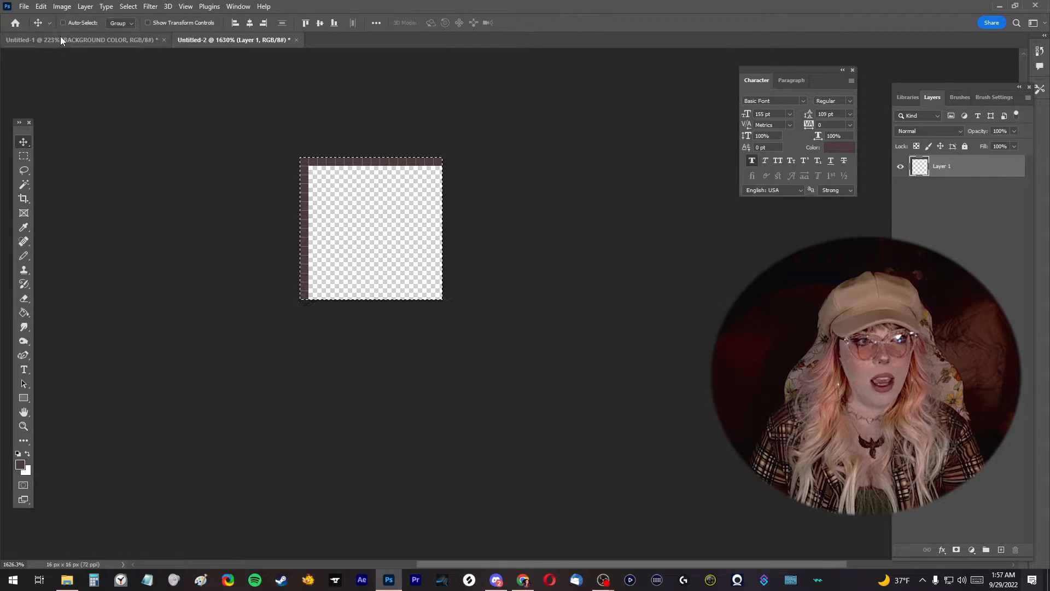
click(41, 7)
click(58, 94)
key(c)
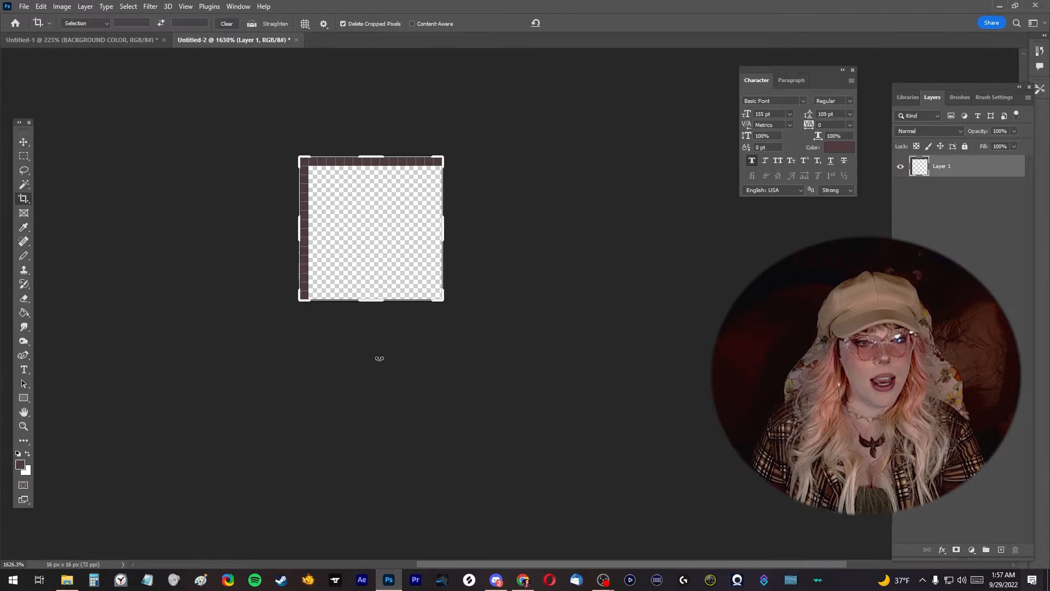
drag(443, 301, 535, 363)
key(Return)
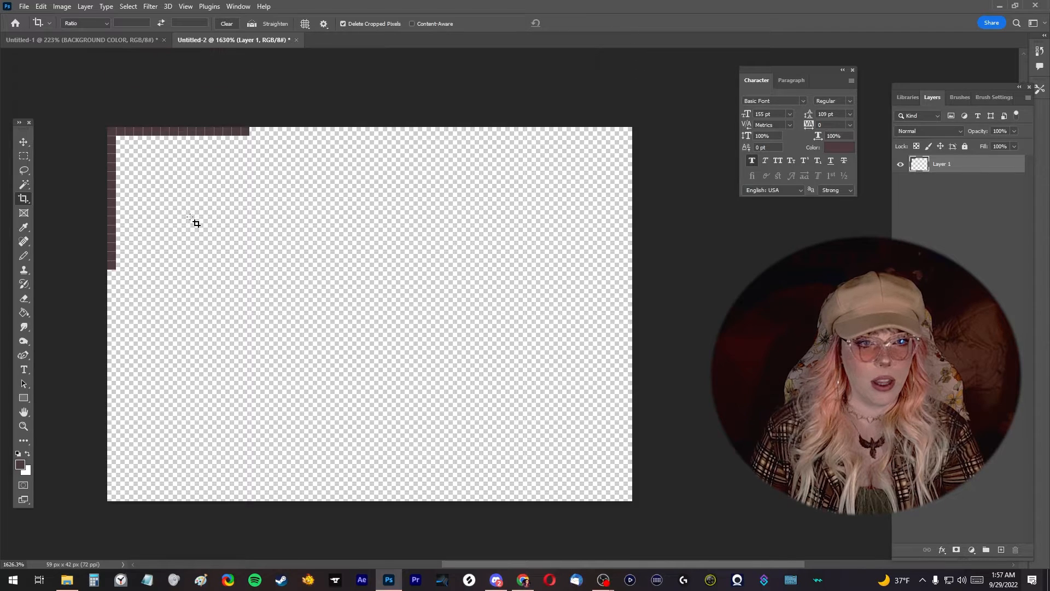
Test the repeat by arranging several pasted copies of the tile into a grid, and undo the whole test.
key(ctrl+v)
click(25, 142)
drag(348, 257, 304, 133)
key(ctrl+v)
drag(315, 250, 290, 277)
key(ctrl+v)
drag(344, 252, 445, 135)
drag(335, 249, 291, 436)
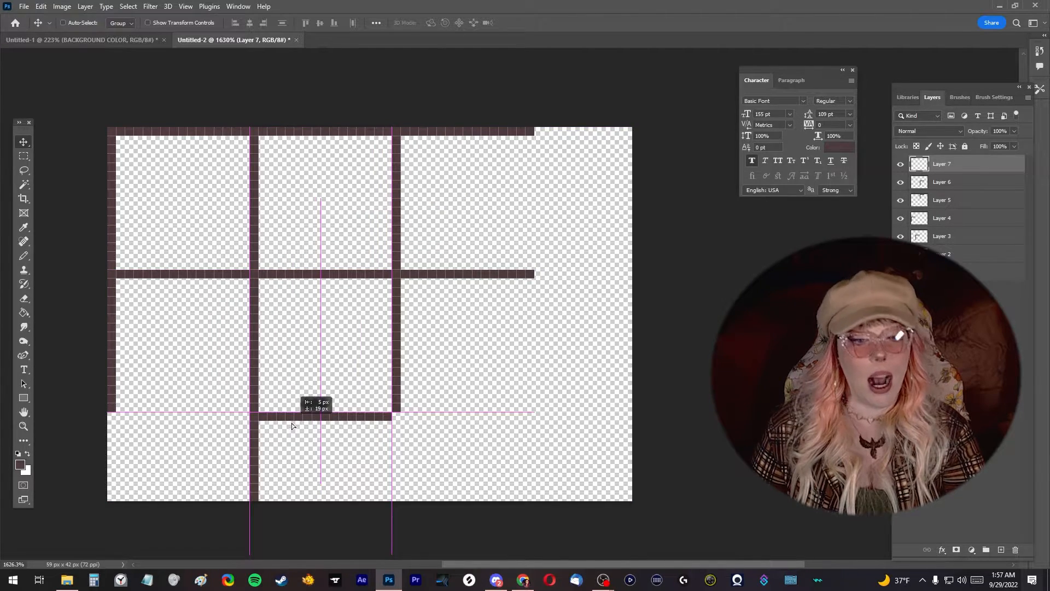
drag(291, 423, 325, 408)
scroll(325, 408, down, 5)
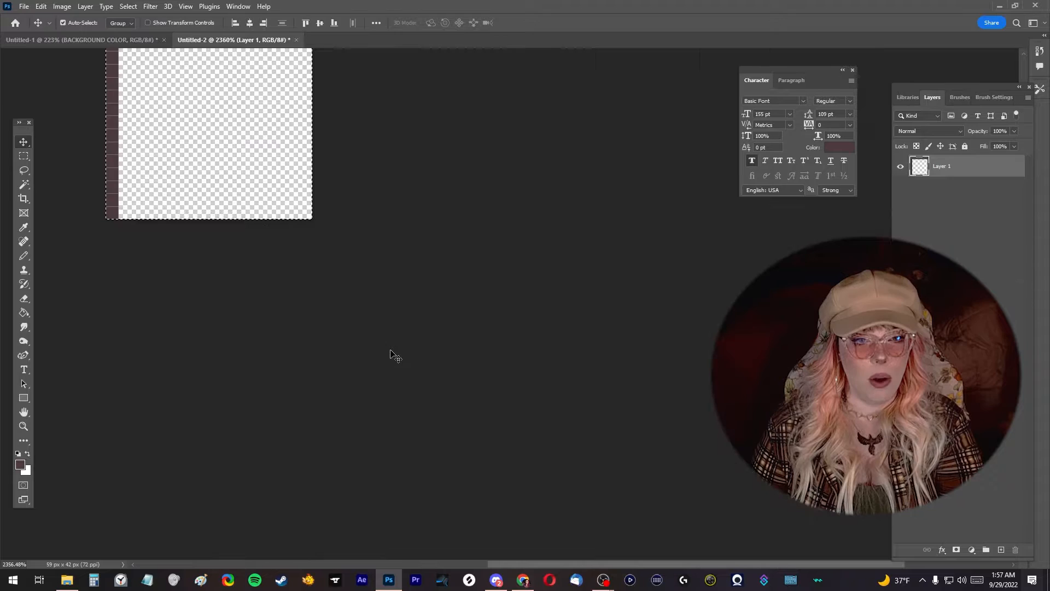
Clear the selection and define the 16 x 16 px tile as a pattern named PATTERN 16.
scroll(281, 296, up, 3)
scroll(203, 267, up, 1)
key(ctrl+d)
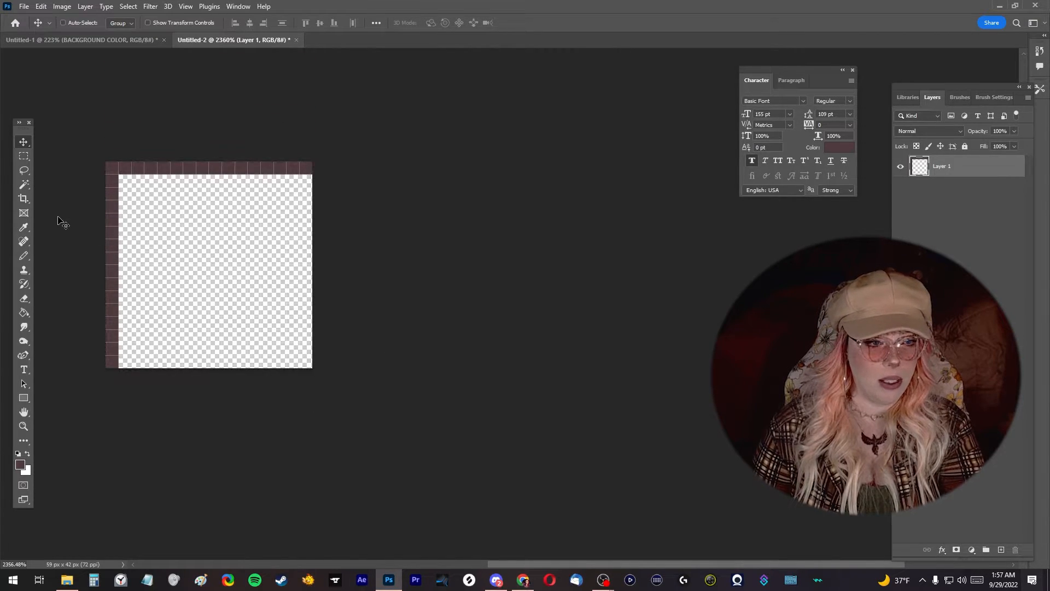
click(42, 7)
click(42, 8)
click(43, 7)
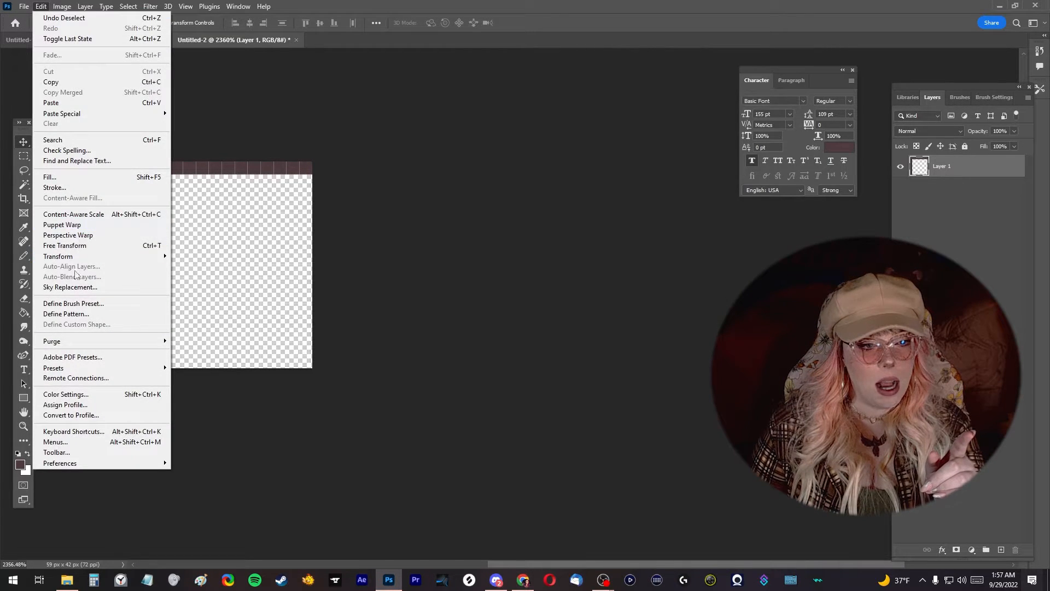
click(76, 315)
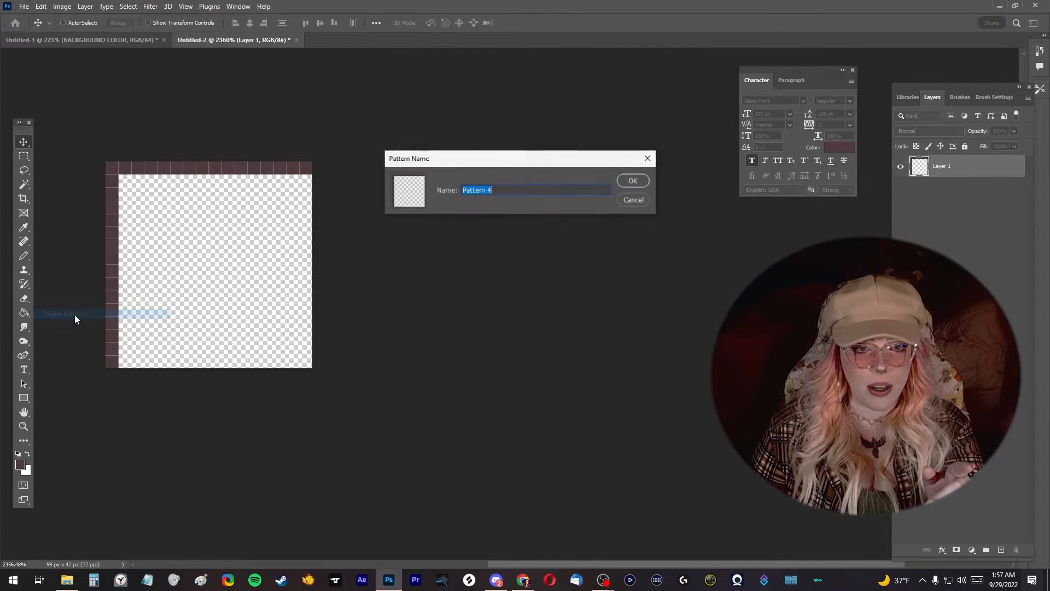
text(PATTERN 16)
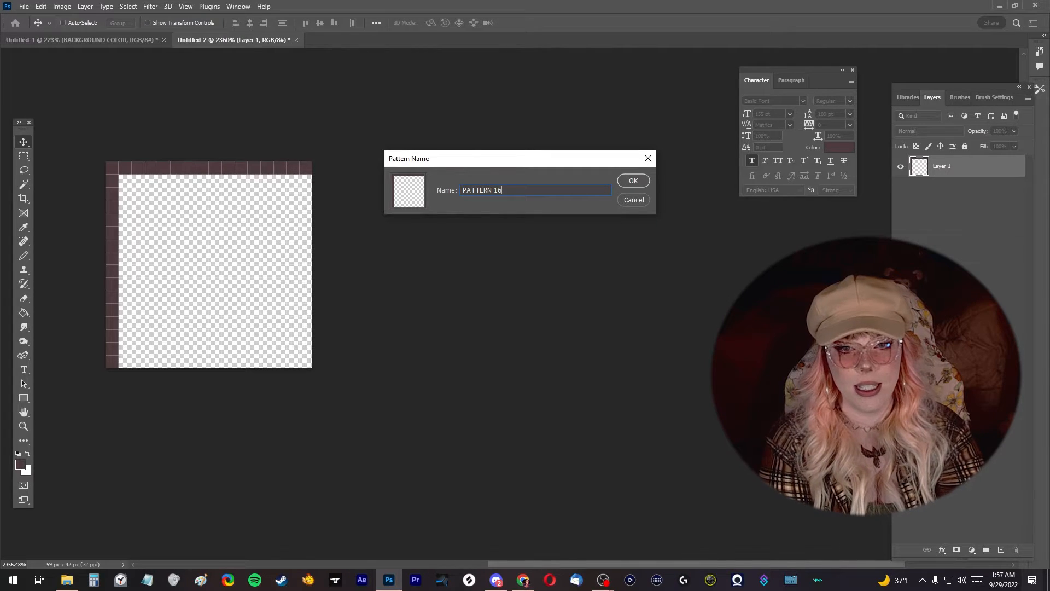
key(Return)
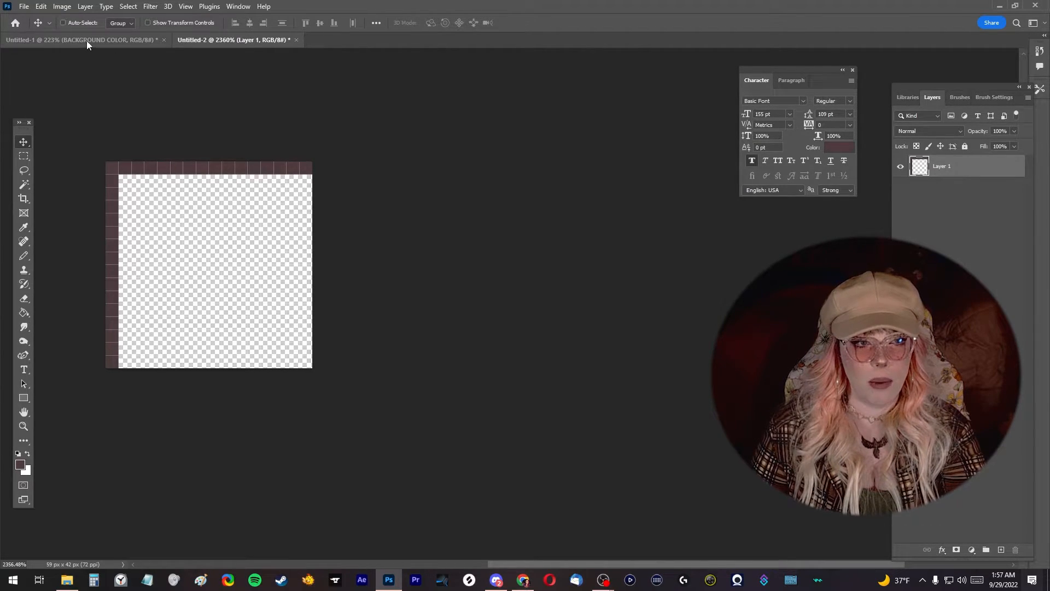
In Untitled-1, open the BACKGROUND COLOR layer's blending options and enable Pattern Overlay.
click(86, 41)
scroll(304, 145, down, 8)
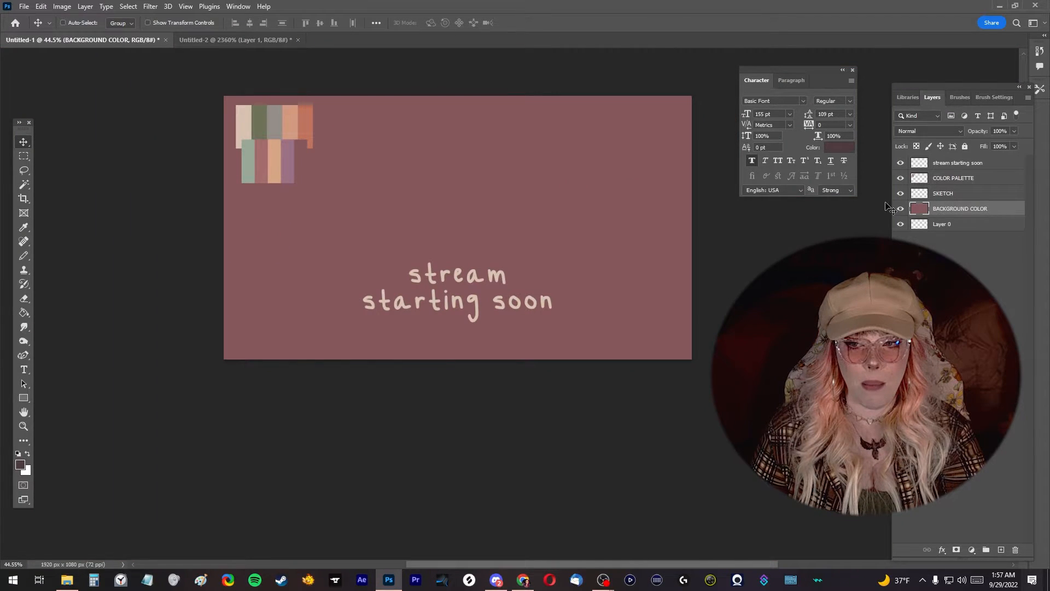
double_click(994, 210)
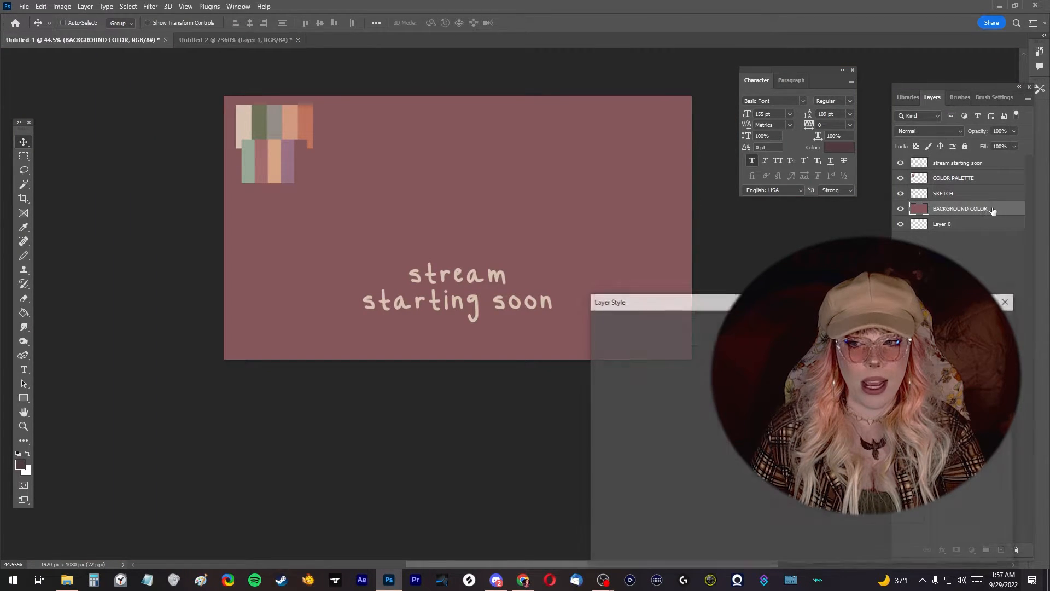
right_click(1000, 210)
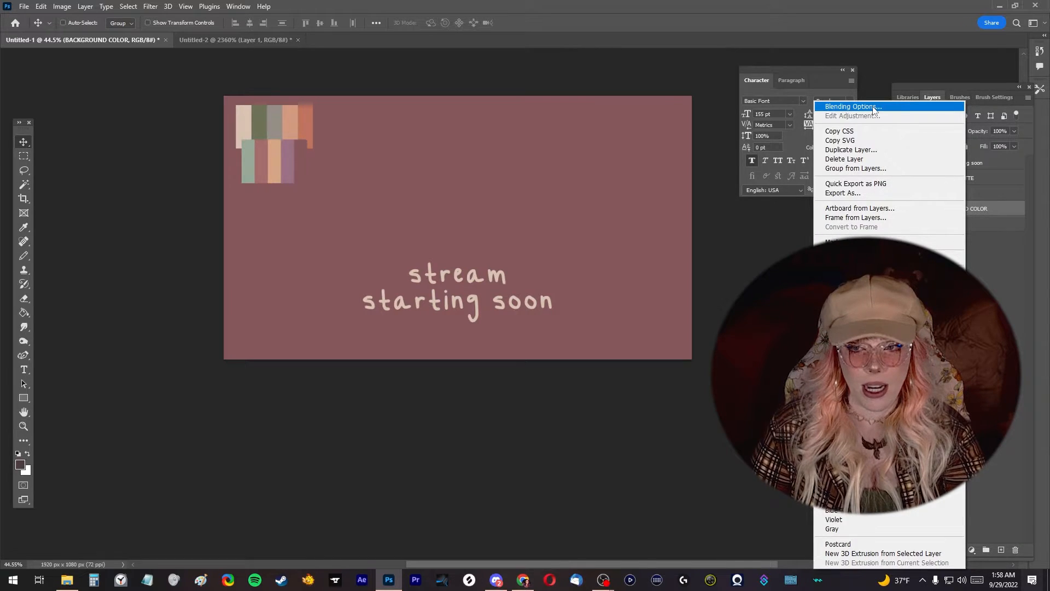
click(873, 108)
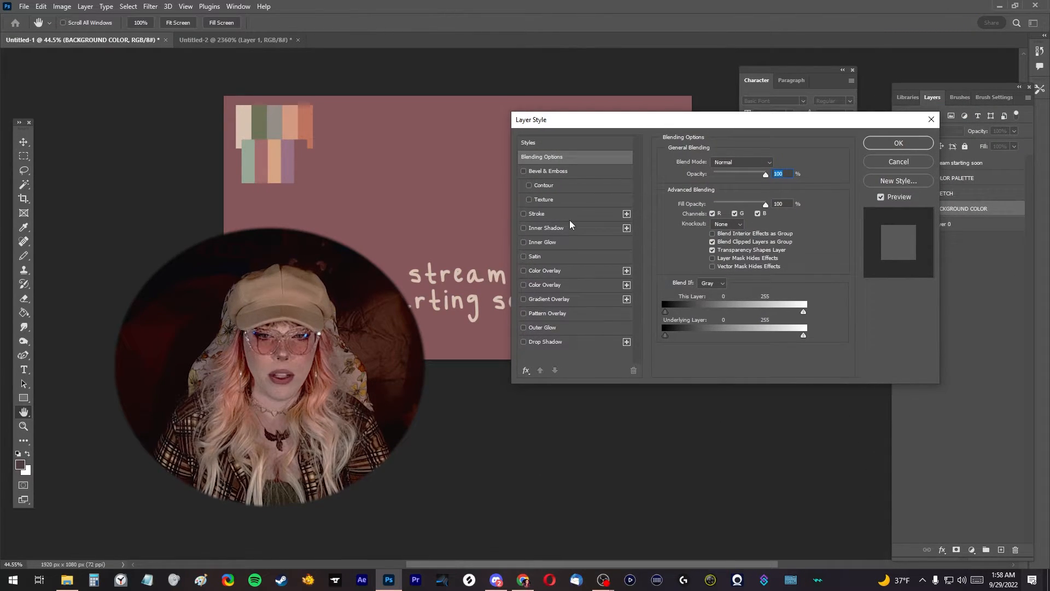
click(523, 313)
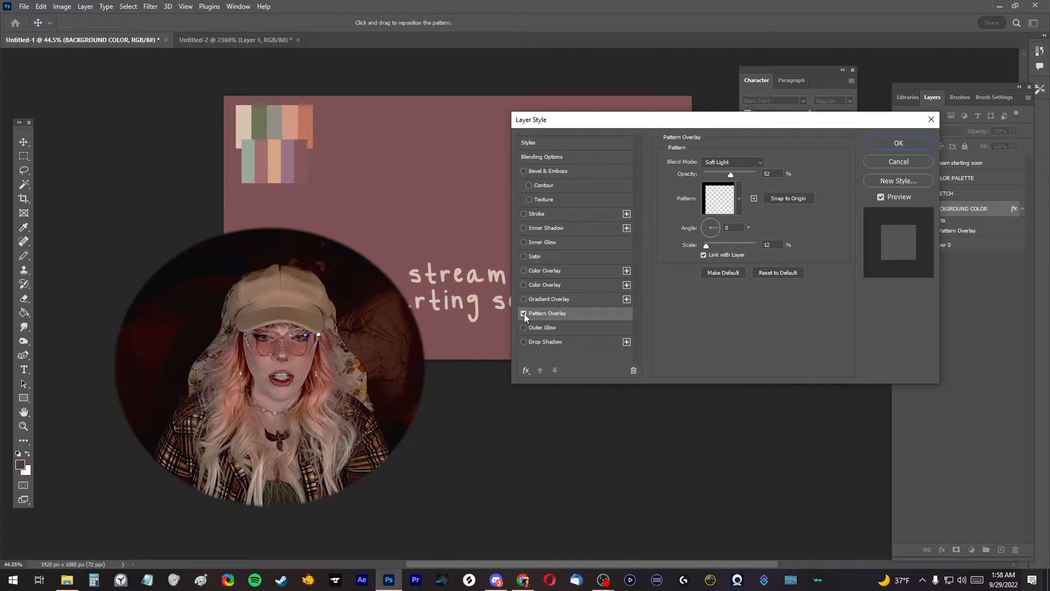
Set the pattern overlay to the new dark grid tile with Normal blend mode, 100% opacity and 100% scale.
scroll(387, 262, up, 12)
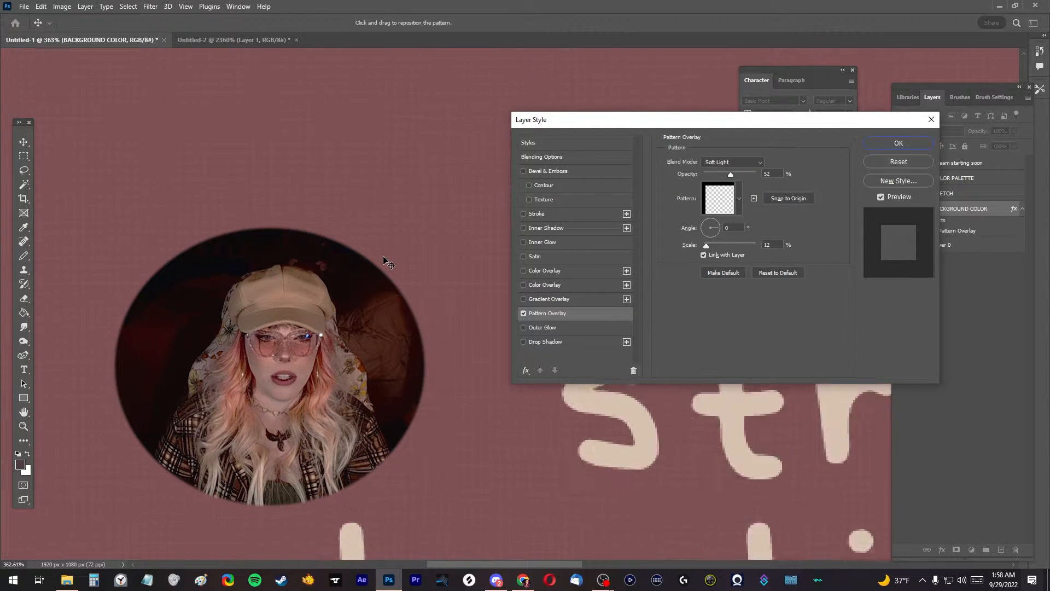
scroll(386, 262, up, 1)
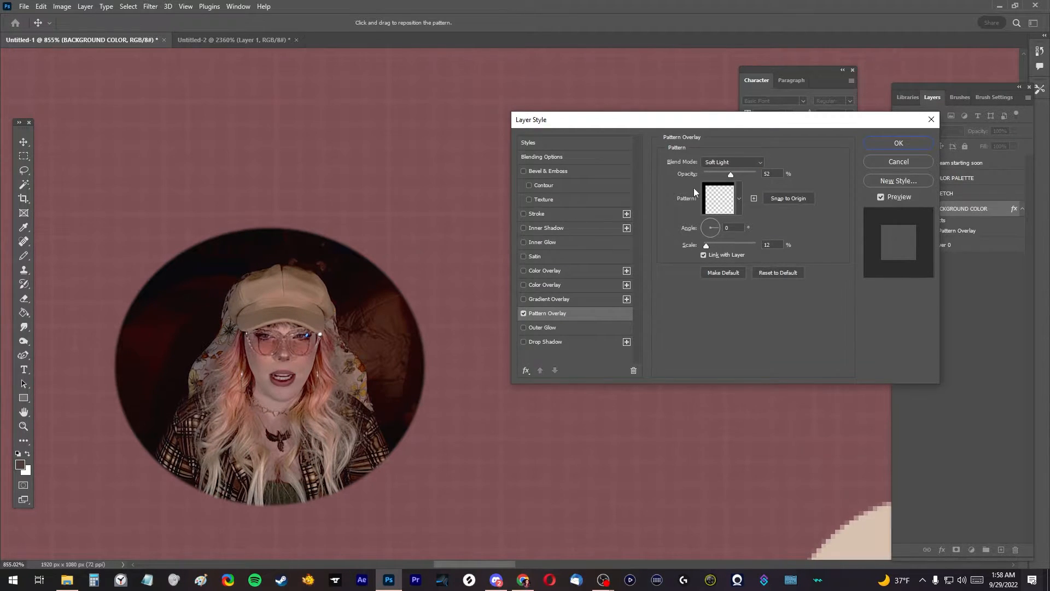
click(720, 164)
click(722, 163)
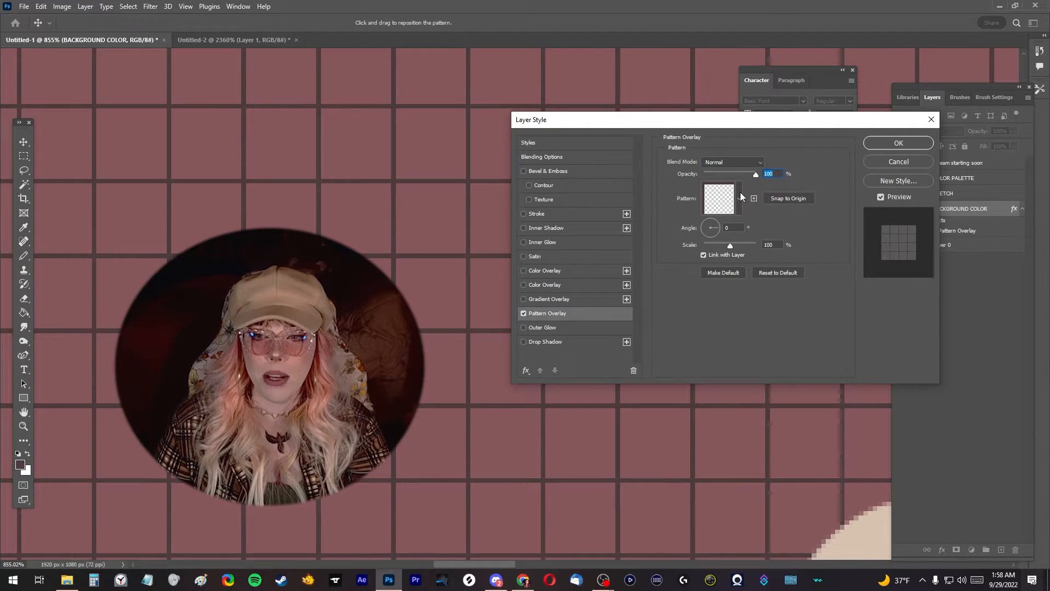
Try several other saved patterns for the background's pattern overlay.
click(740, 198)
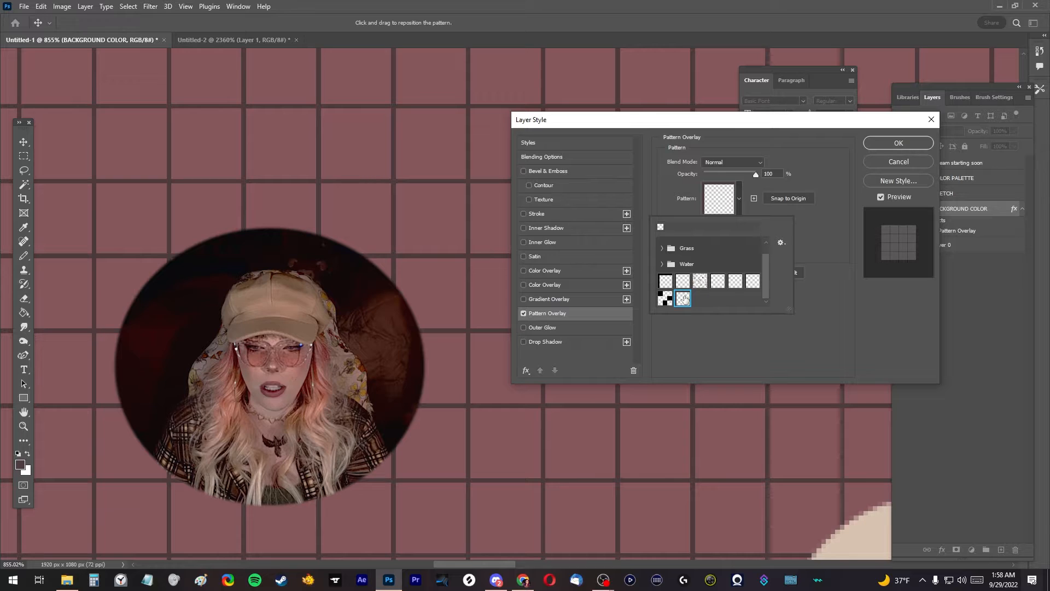
click(683, 281)
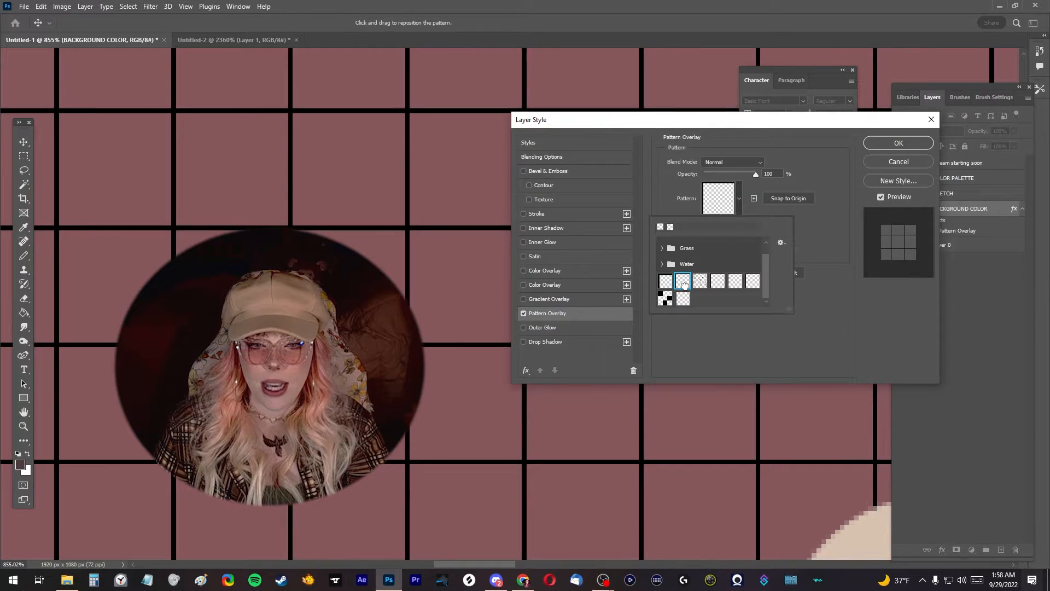
click(665, 299)
click(665, 282)
click(681, 284)
click(731, 282)
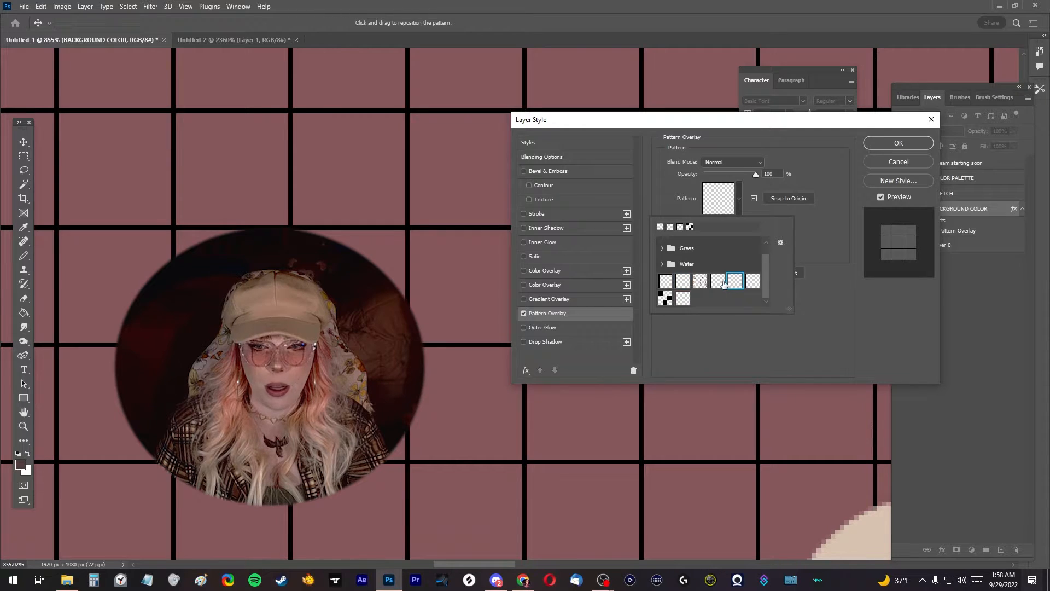
Choose the newly defined dark grid tile for the overlay and apply the layer style to BACKGROUND COLOR.
click(684, 300)
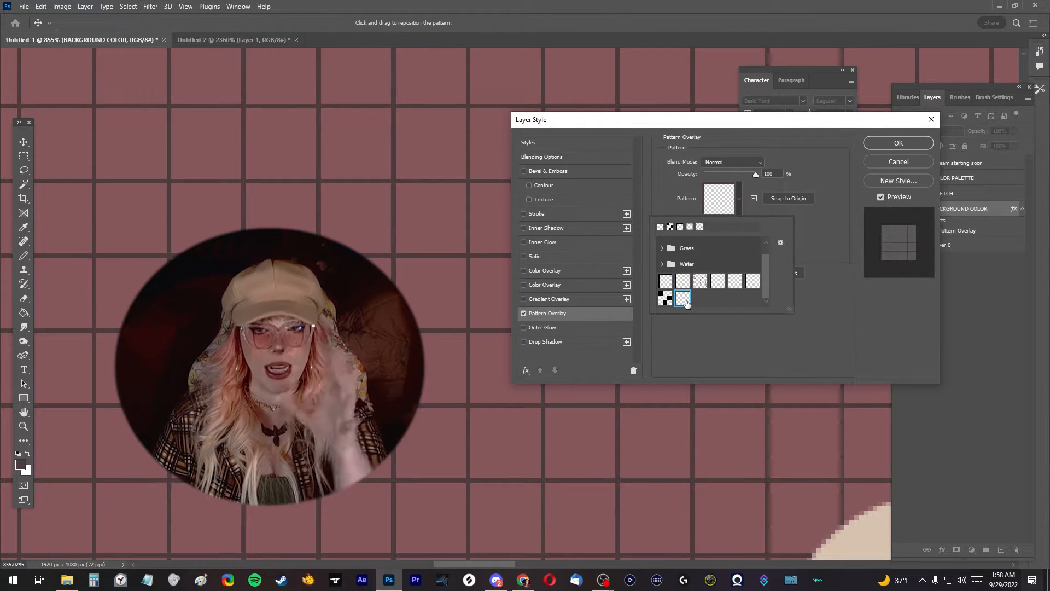
click(815, 180)
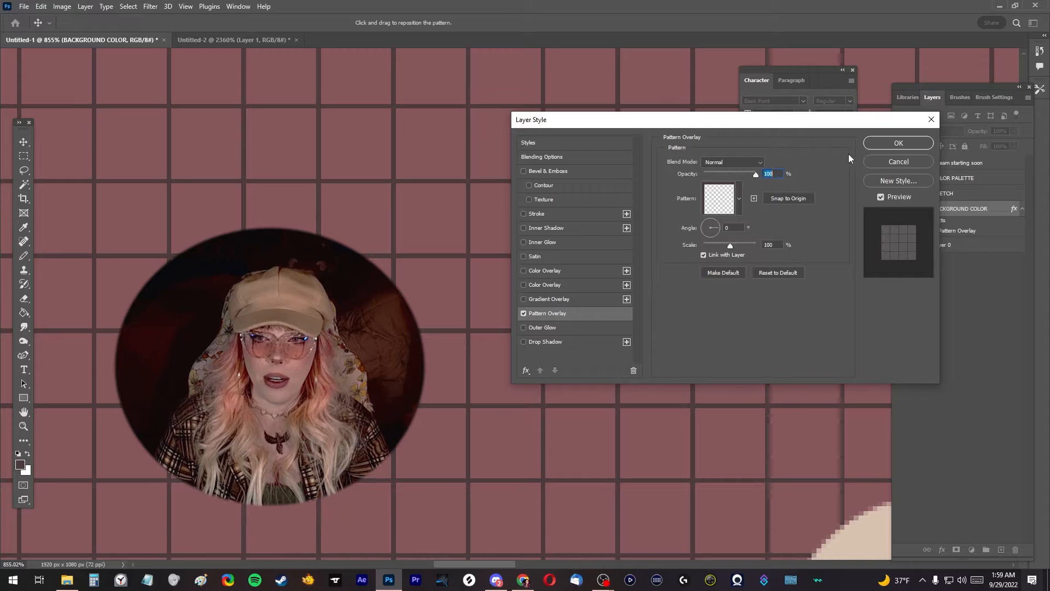
click(880, 143)
scroll(539, 272, down, 10)
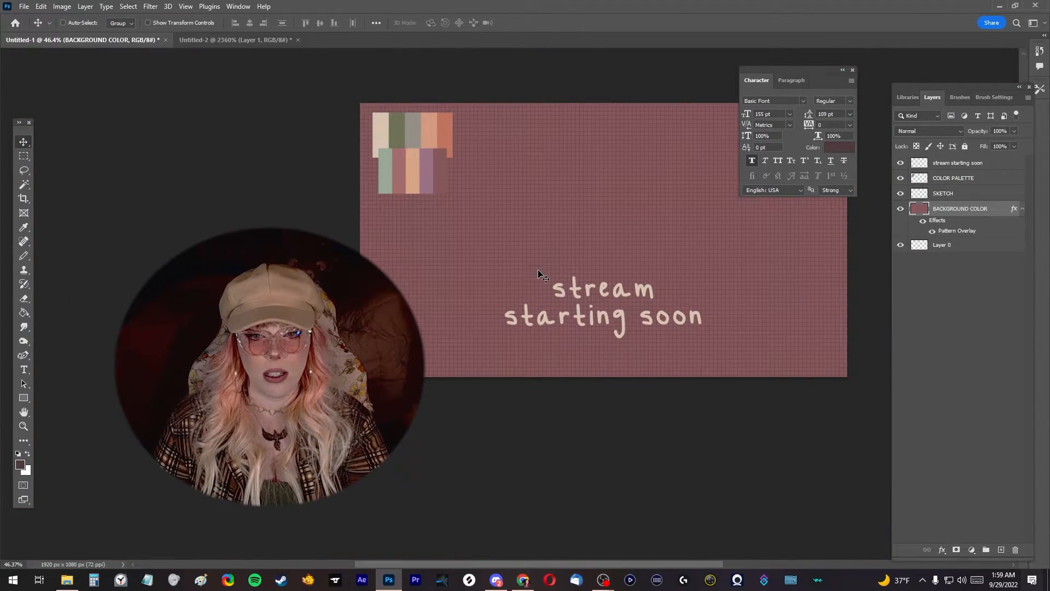
scroll(537, 269, up, 1)
drag(531, 562, 602, 562)
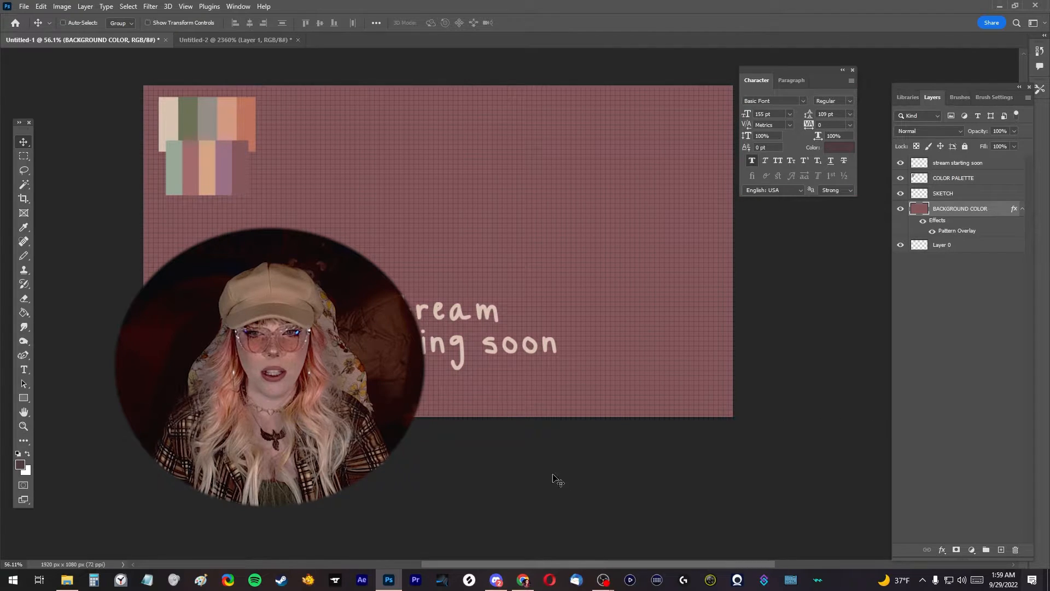
Hide the COLOR PALETTE layer.
click(901, 177)
scroll(524, 274, down, 1)
scroll(524, 275, up, 1)
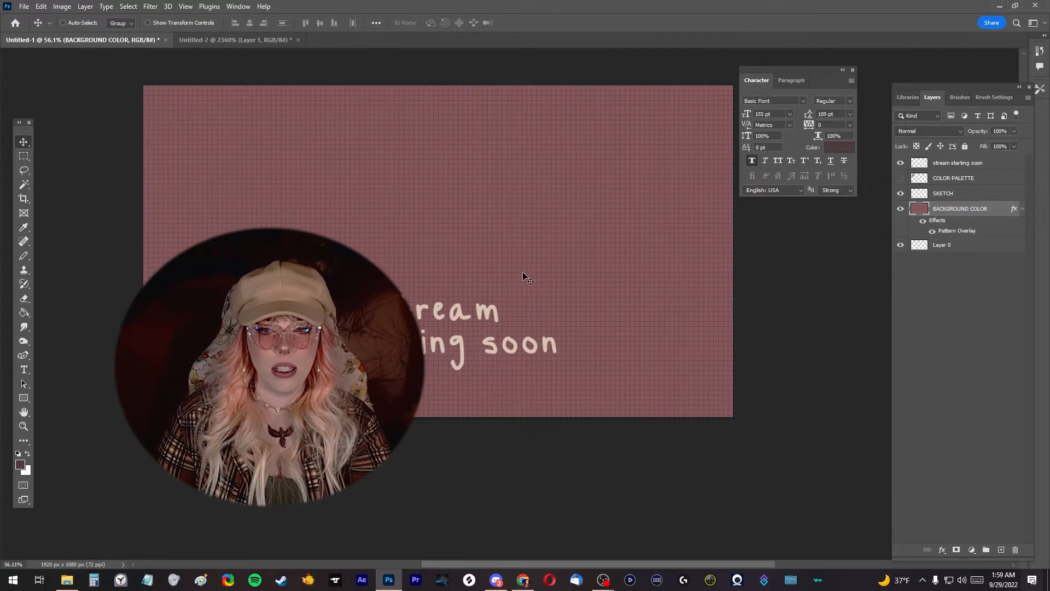
Set BACKGROUND COLOR's pattern overlay to Linear Dodge (Add) at 32% opacity and apply the layer style.
double_click(994, 211)
click(561, 315)
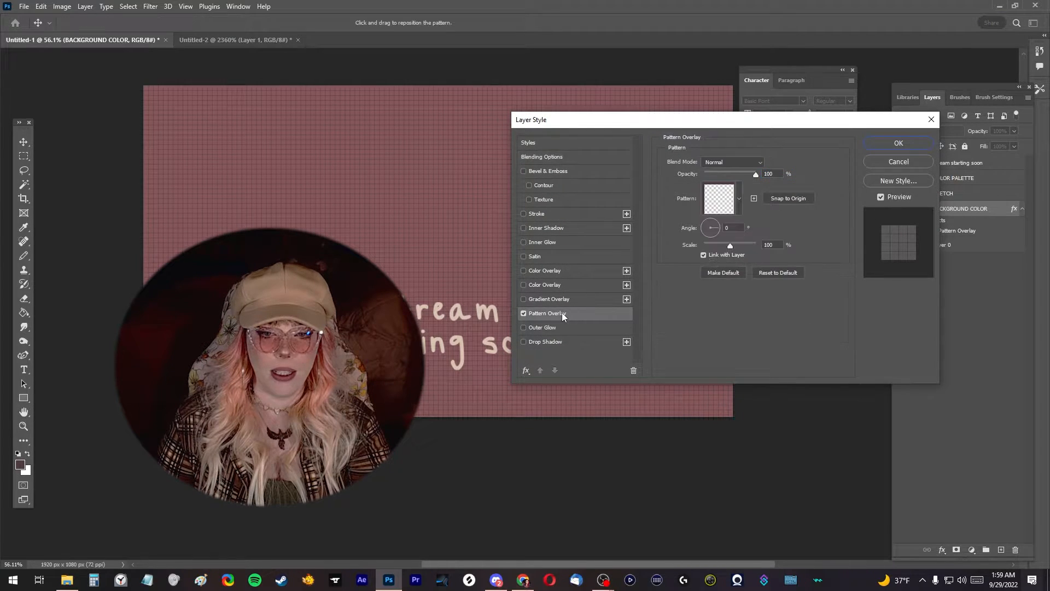
click(733, 163)
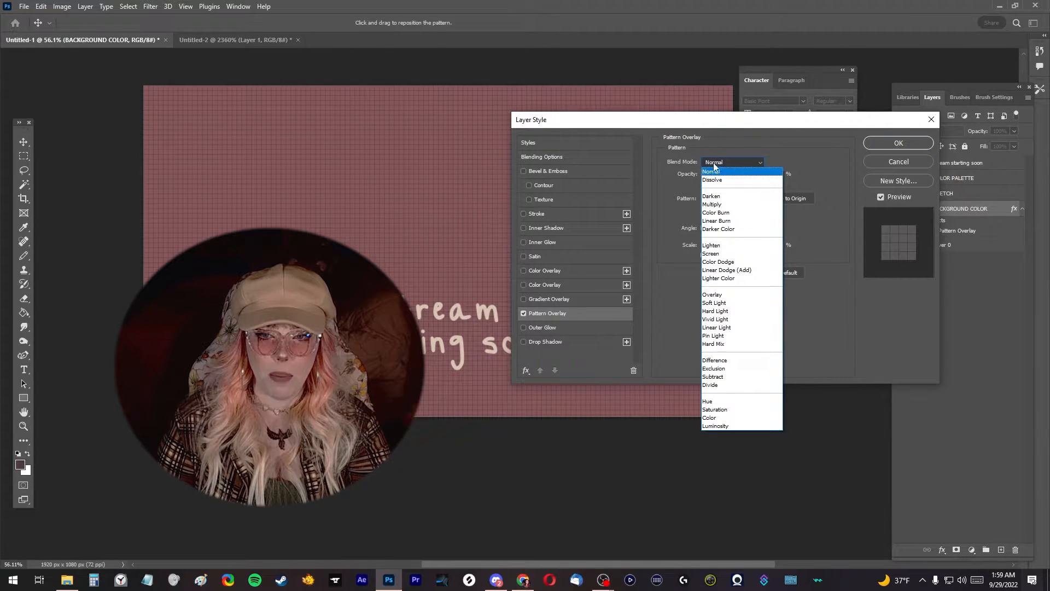
click(727, 270)
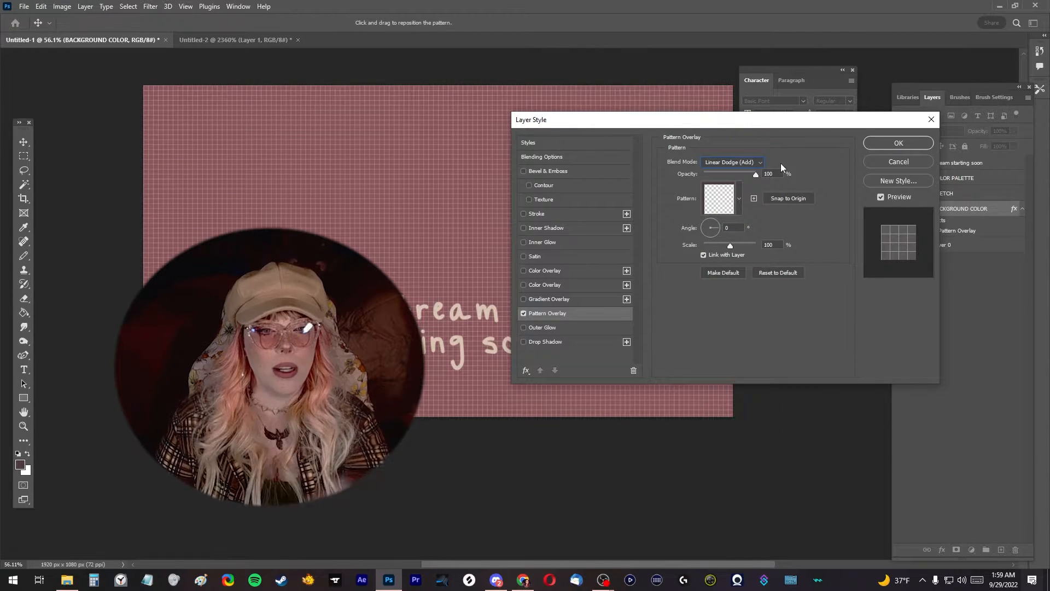
drag(756, 174, 720, 179)
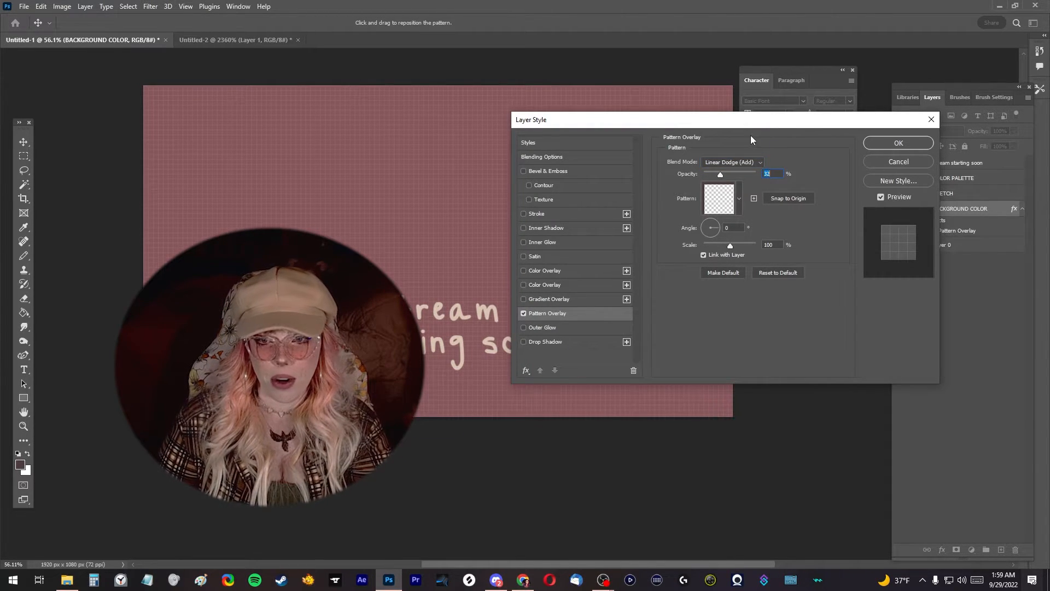
click(883, 145)
scroll(483, 239, down, 3)
scroll(483, 240, up, 6)
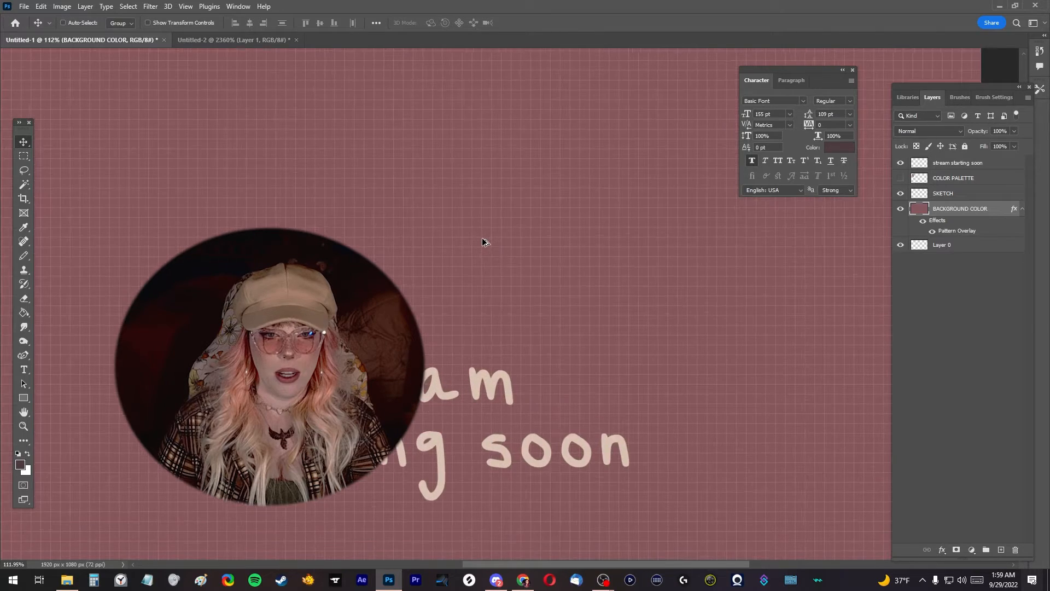
scroll(483, 242, down, 3)
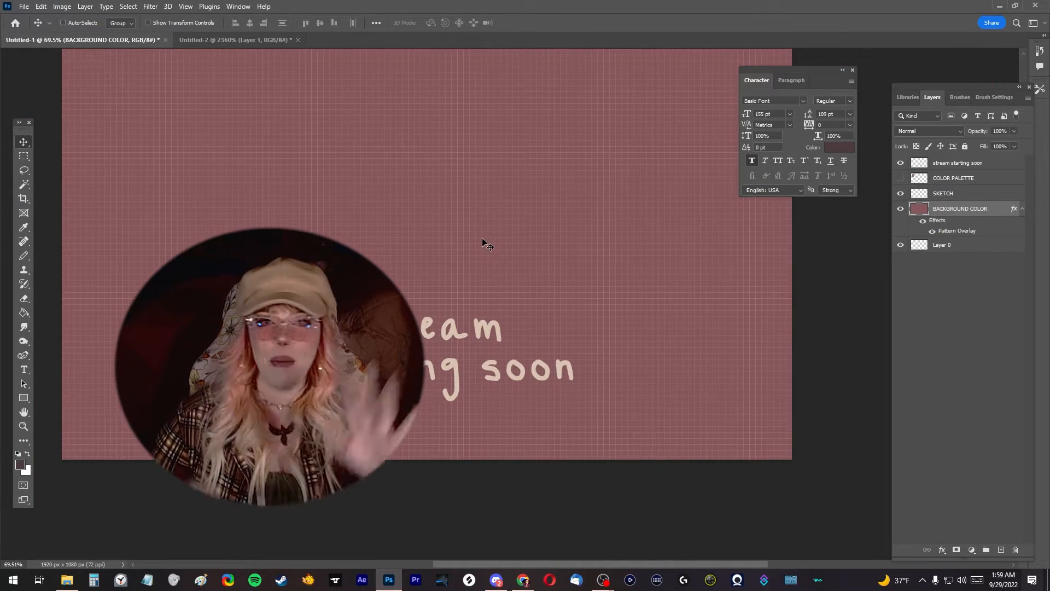
scroll(482, 241, up, 1)
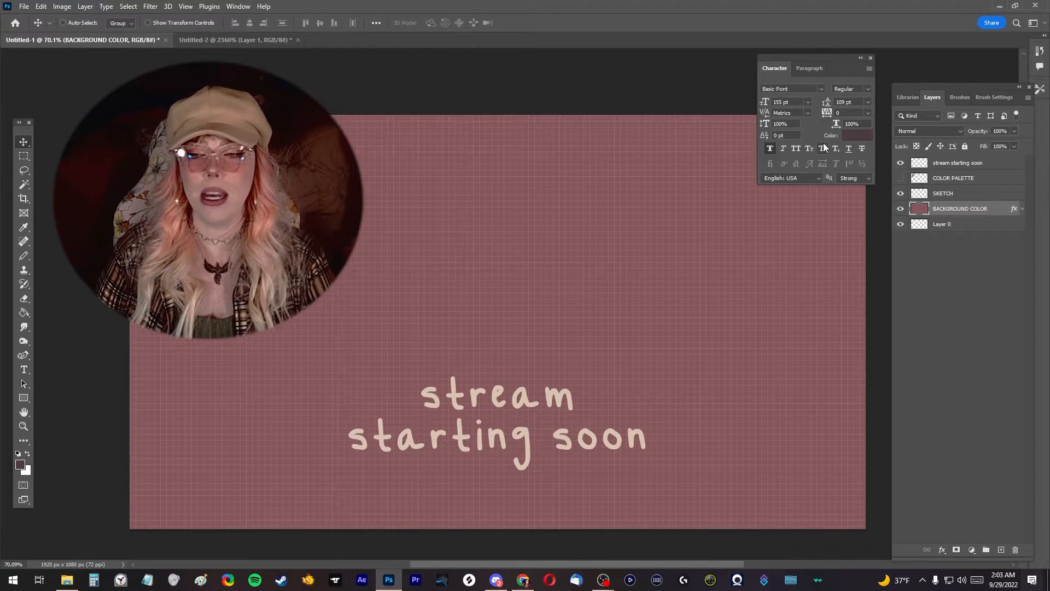
Activate the SKETCH layer and switch from the Pencil to the Brush tool.
click(952, 193)
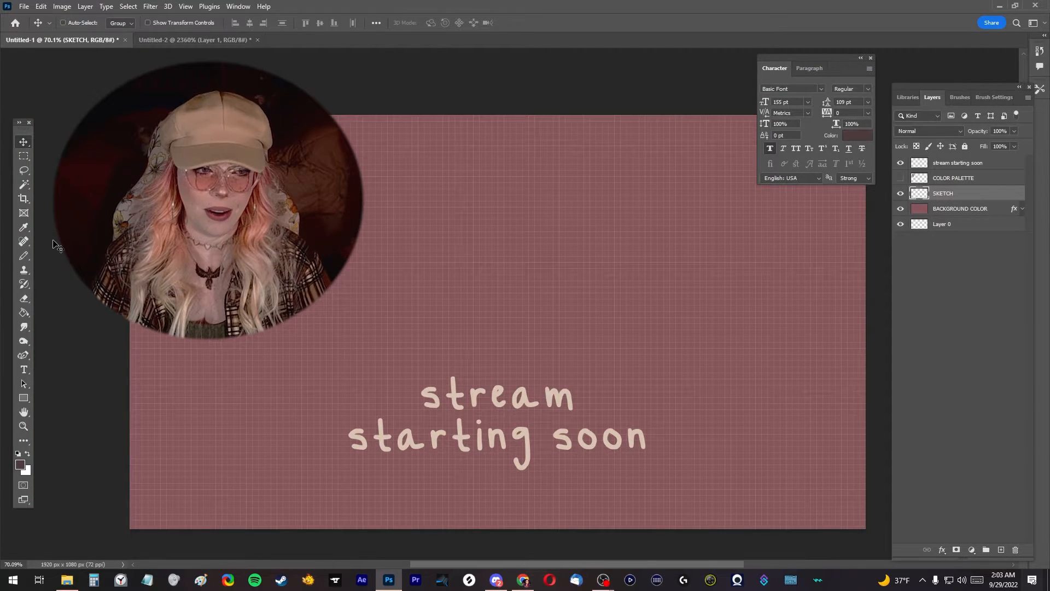
click(24, 256)
right_click(24, 256)
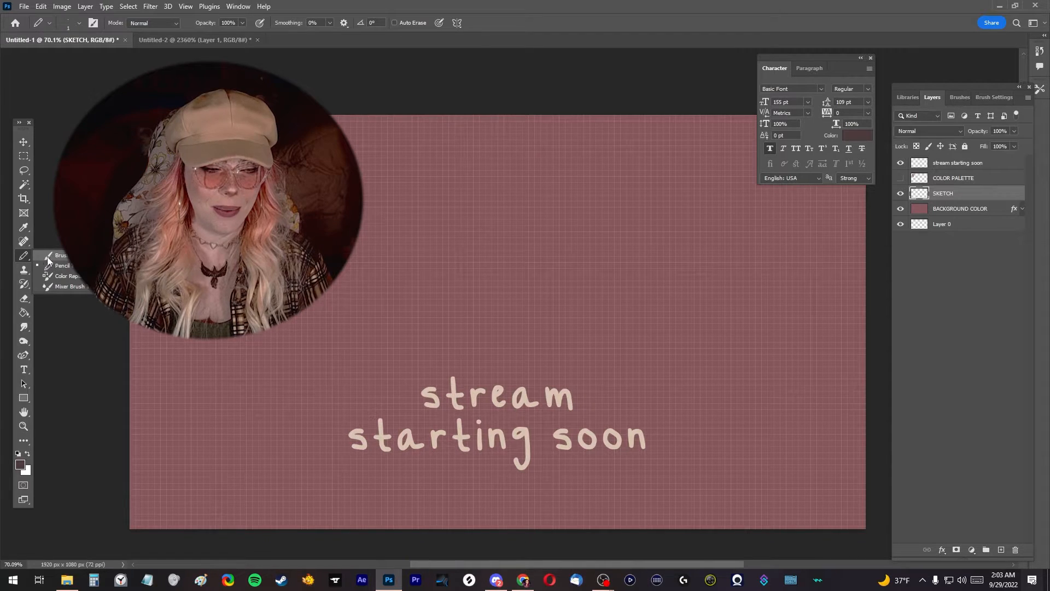
click(57, 255)
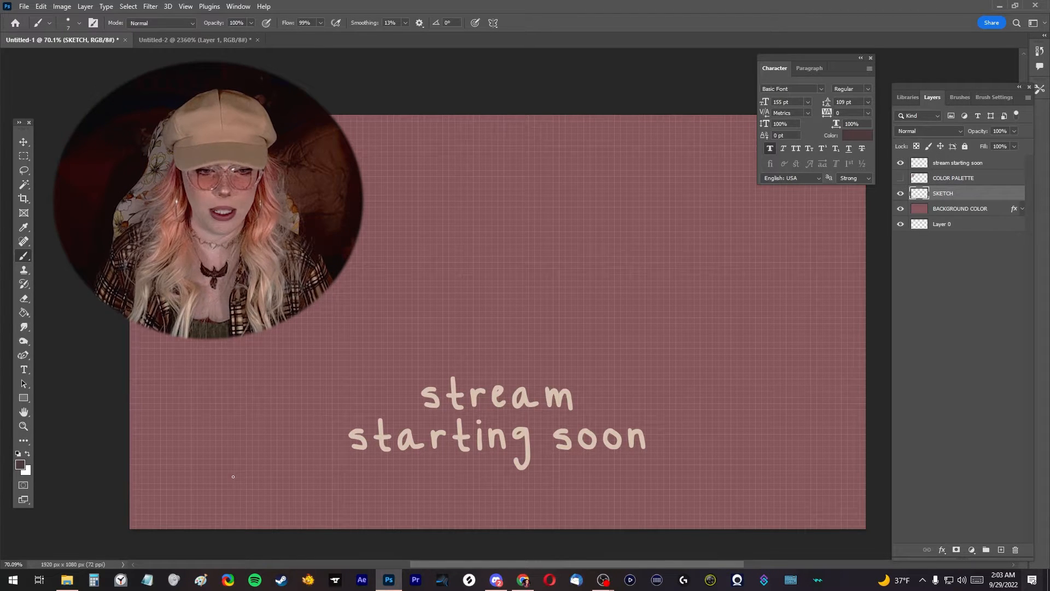
Sketch a cluster of tall leafy flowers rising from the canvas's lower-left corner.
drag(191, 340, 235, 528)
mouse_move(269, 493)
mouse_down()
mouse_move(239, 389)
mouse_move(249, 400)
mouse_move(212, 368)
mouse_move(233, 390)
mouse_up()
mouse_move(169, 358)
mouse_down()
mouse_move(196, 341)
mouse_move(167, 323)
mouse_move(156, 361)
mouse_up()
mouse_move(194, 527)
mouse_down()
mouse_move(185, 456)
mouse_move(158, 492)
mouse_move(198, 519)
mouse_up()
mouse_move(199, 408)
mouse_down()
mouse_move(235, 493)
mouse_move(269, 495)
mouse_move(276, 528)
mouse_up()
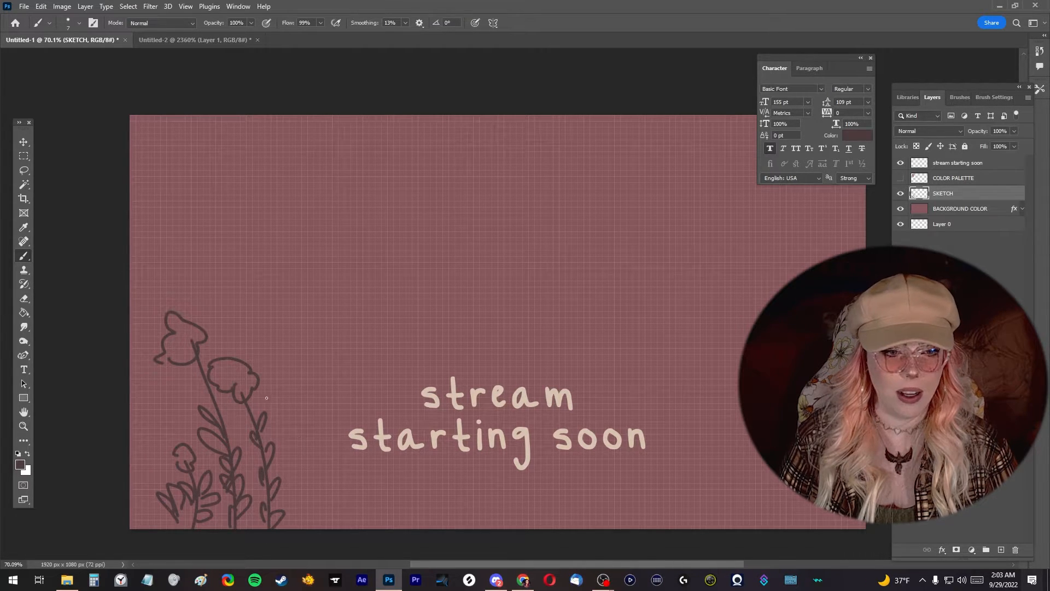
Clear everything drawn on the SKETCH layer and remove the selection.
key(ctrl+a)
key(Delete)
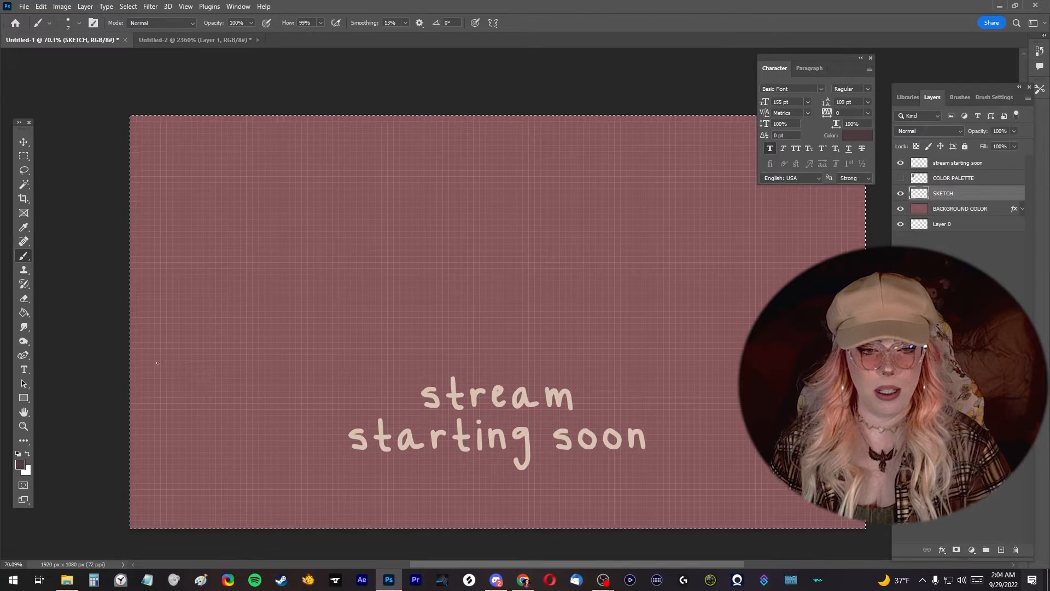
key(ctrl+d)
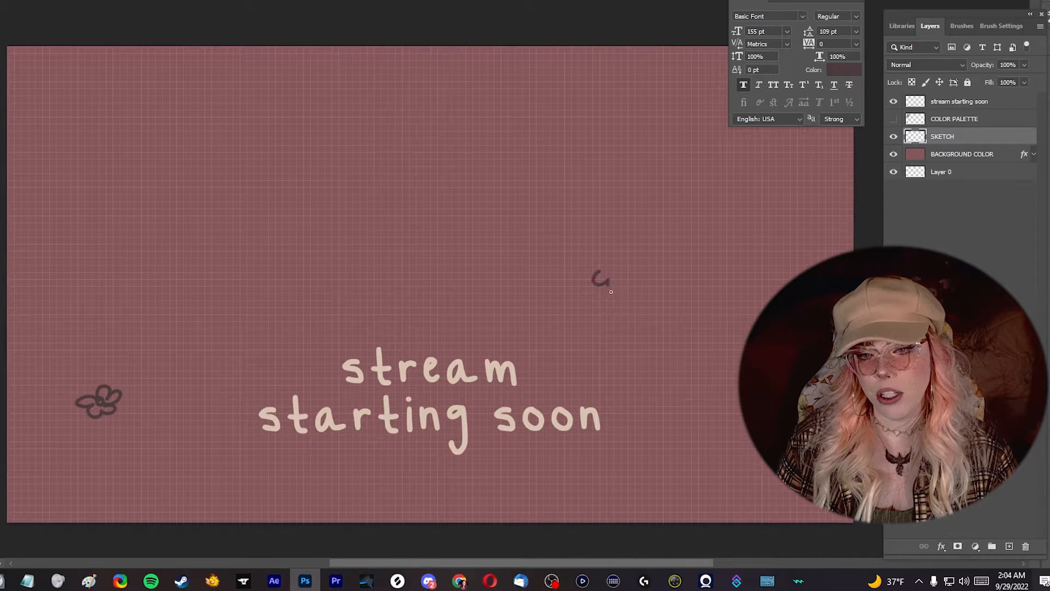
Sketch a small flower right of centre, a seeded strawberry at upper left and a frog head at upper right of the canvas.
mouse_move(611, 292)
mouse_down()
mouse_move(633, 273)
mouse_move(601, 256)
mouse_move(593, 273)
mouse_up()
mouse_move(279, 174)
mouse_down()
mouse_move(290, 195)
mouse_move(272, 171)
mouse_move(295, 163)
mouse_up()
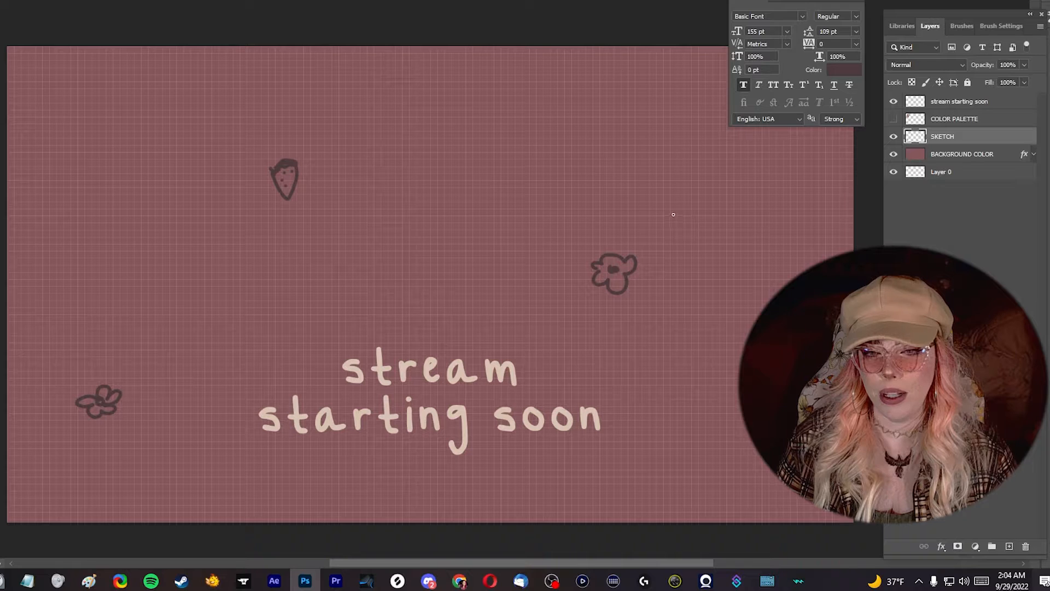
mouse_move(592, 105)
mouse_down()
mouse_move(629, 103)
mouse_move(599, 106)
mouse_move(639, 117)
mouse_up()
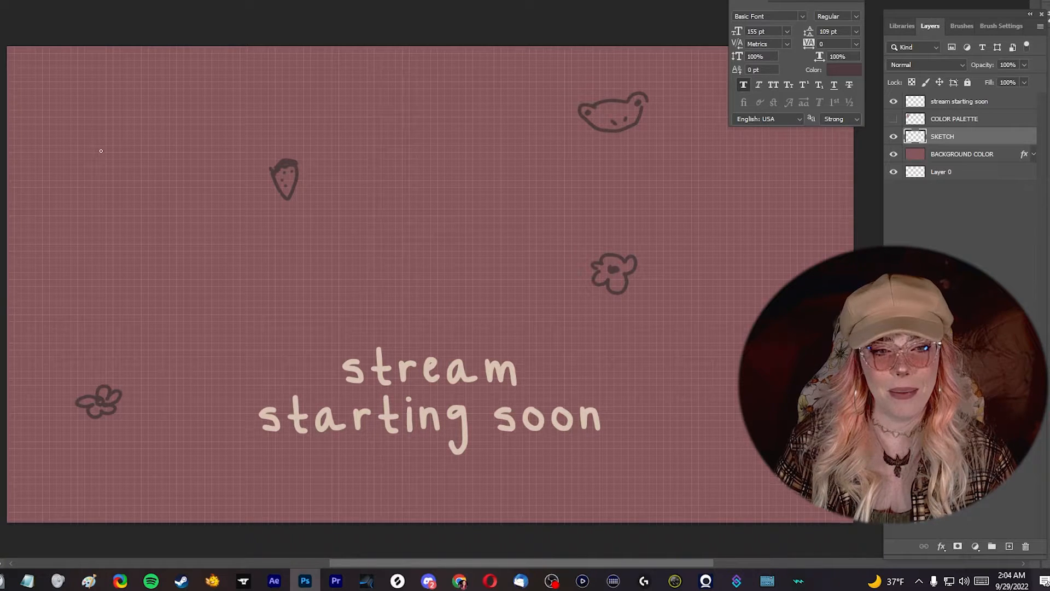
Sketch a spotted mushroom in the canvas's upper-left corner and a leafy sprig near its right edge.
drag(81, 138, 116, 130)
drag(82, 118, 83, 123)
drag(99, 121, 97, 119)
mouse_move(742, 266)
mouse_down()
mouse_move(738, 239)
mouse_move(750, 244)
mouse_up()
drag(742, 259, 758, 280)
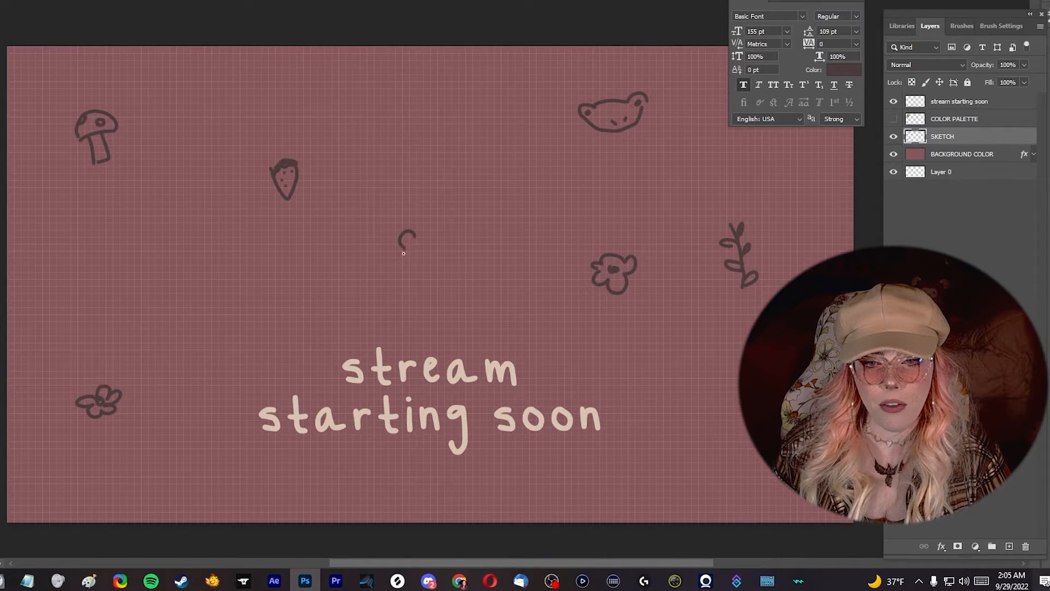
Sketch a small butterfly with antennae above the word "stream".
drag(418, 235, 422, 255)
drag(420, 233, 426, 223)
drag(416, 232, 411, 218)
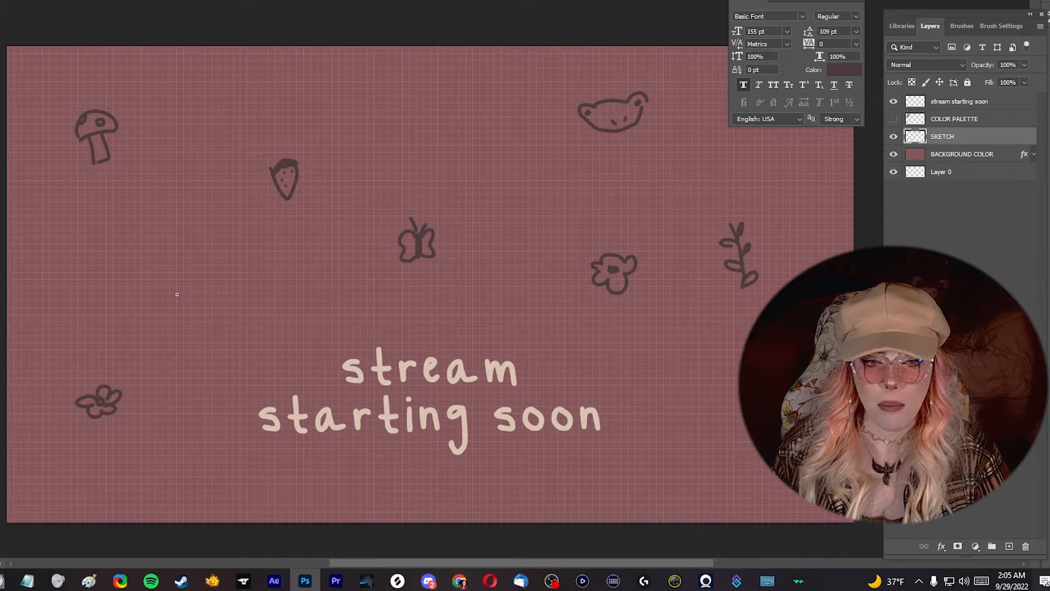
Sketch a kettle with a spout and domed handle below the mushroom and strawberry.
drag(174, 281, 223, 274)
drag(190, 265, 203, 266)
mouse_move(165, 298)
mouse_down()
mouse_move(141, 282)
mouse_move(166, 312)
mouse_up()
drag(171, 271, 223, 268)
Sketch an apple near the canvas's lower-right corner and a row of upright books with an open book at the top centre.
mouse_move(762, 410)
mouse_down()
mouse_move(765, 435)
mouse_move(779, 422)
mouse_move(778, 402)
mouse_move(756, 389)
mouse_up()
drag(764, 403, 773, 389)
mouse_move(390, 75)
mouse_down()
mouse_move(388, 120)
mouse_move(403, 123)
mouse_move(403, 72)
mouse_up()
mouse_move(407, 118)
mouse_down()
mouse_move(428, 71)
mouse_move(448, 116)
mouse_move(464, 118)
mouse_move(444, 120)
mouse_up()
scroll(462, 207, down, 2)
scroll(462, 208, down, 4)
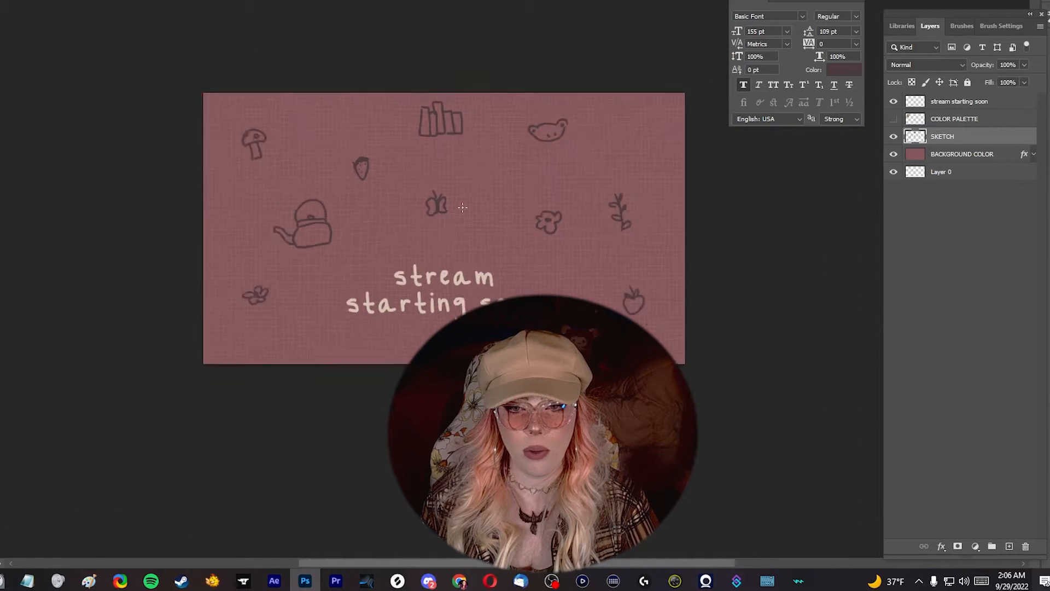
scroll(462, 207, up, 3)
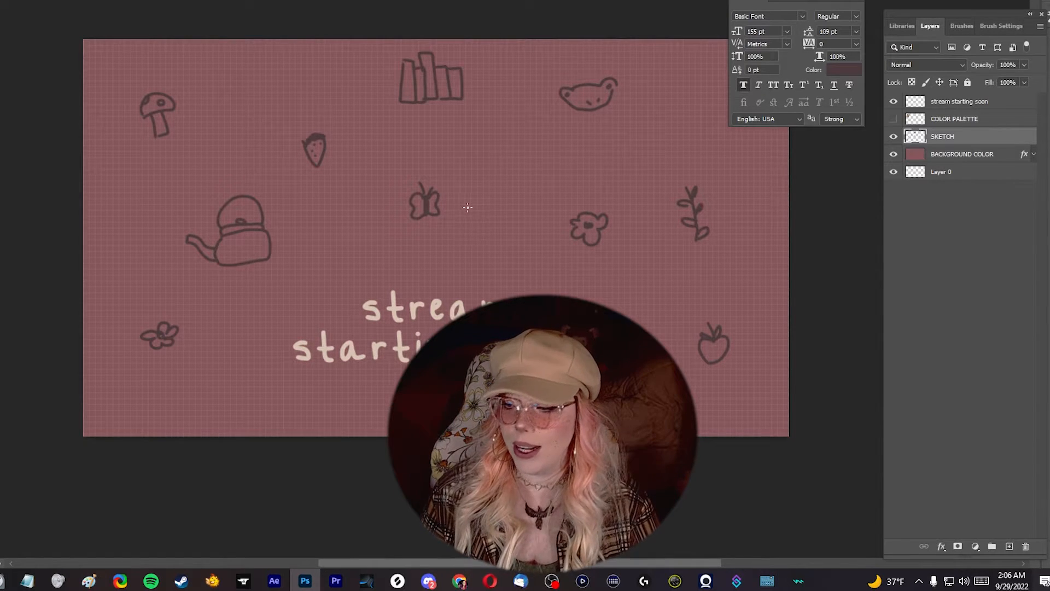
scroll(494, 195, up, 2)
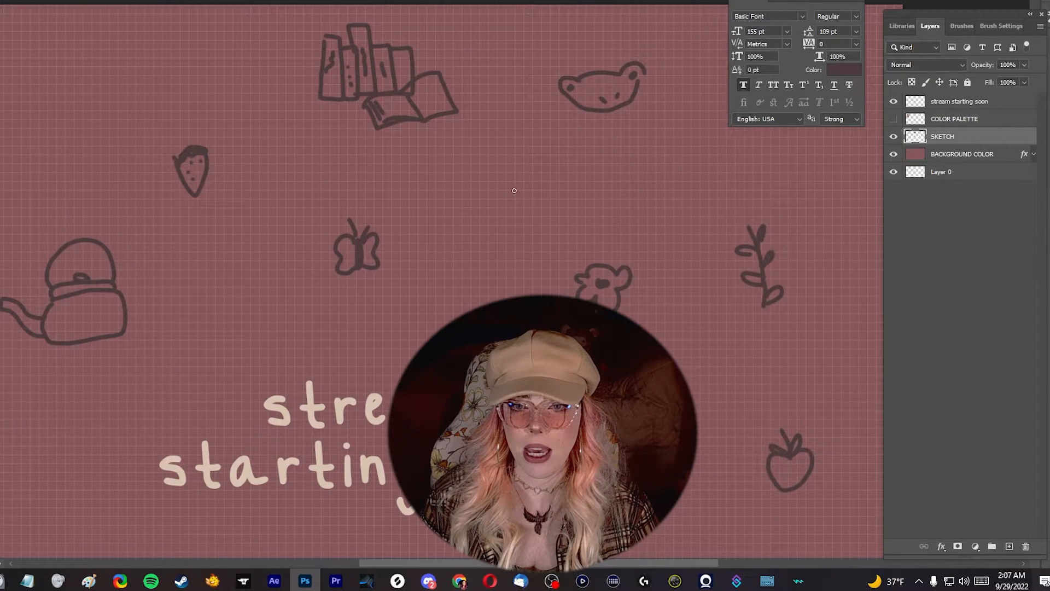
Sketch a dripping candle between the open book and the frog head, and a teacup with a heart near the right edge.
drag(498, 185, 525, 134)
drag(542, 173, 506, 163)
mouse_move(483, 147)
mouse_down()
mouse_move(487, 194)
mouse_move(497, 186)
mouse_up()
drag(484, 146, 525, 135)
drag(505, 140, 509, 140)
scroll(511, 178, down, 3)
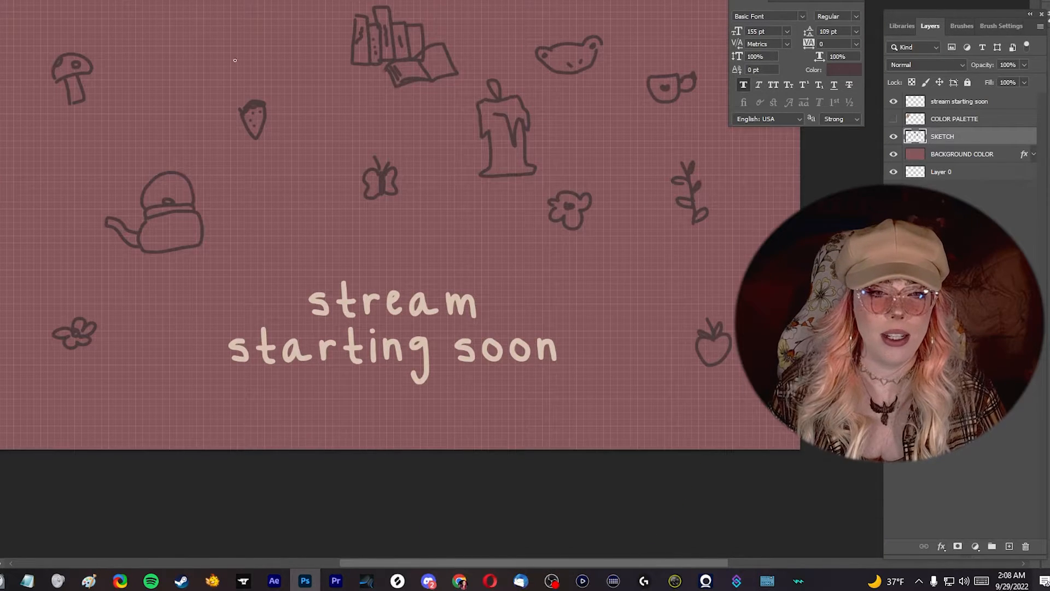
Sketch a heart beside the mushroom, a five-pointed star at the lower right and a four-leaf clover left of the kettle.
mouse_move(197, 38)
mouse_down()
mouse_move(184, 52)
mouse_move(205, 25)
mouse_up()
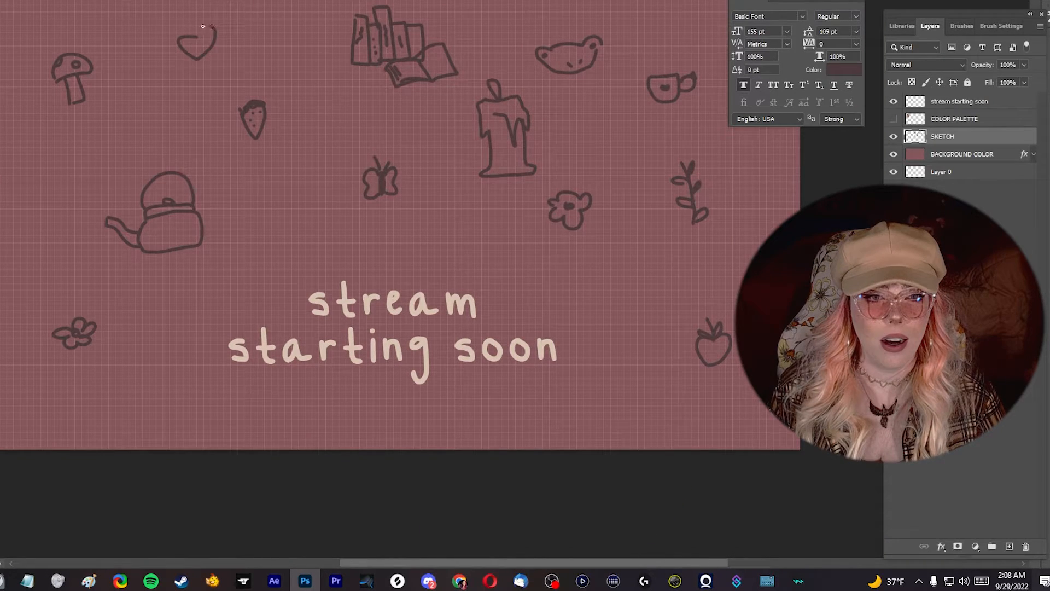
drag(646, 390, 604, 395)
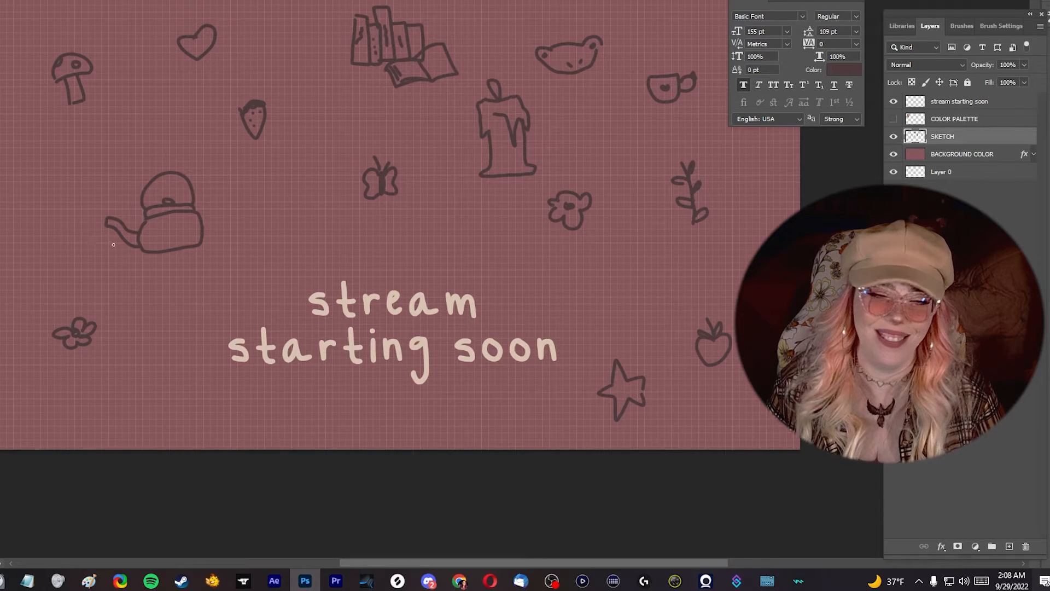
drag(48, 236, 55, 230)
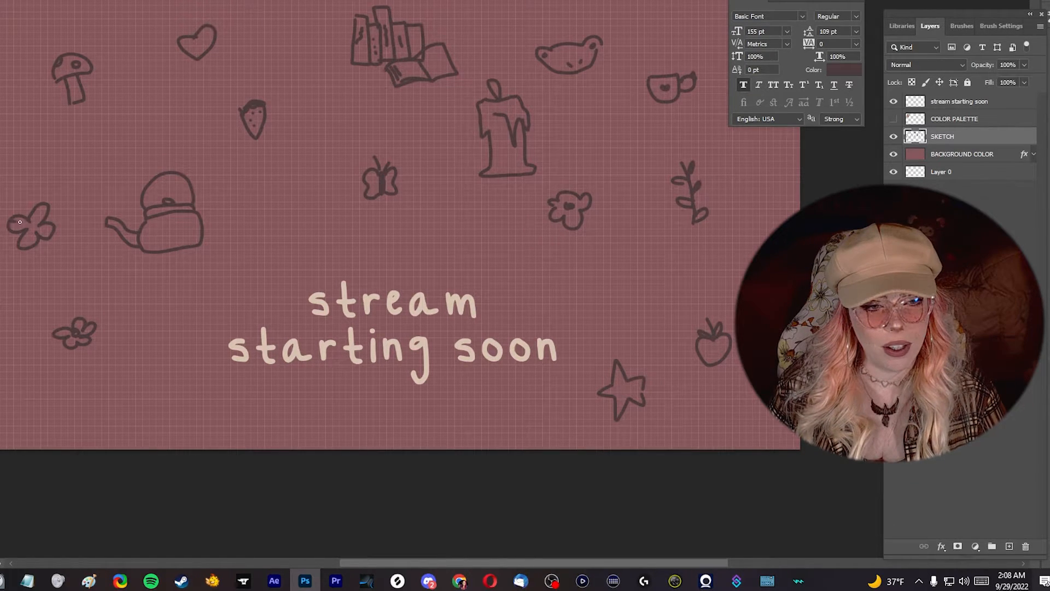
scroll(176, 293, down, 2)
scroll(235, 264, up, 2)
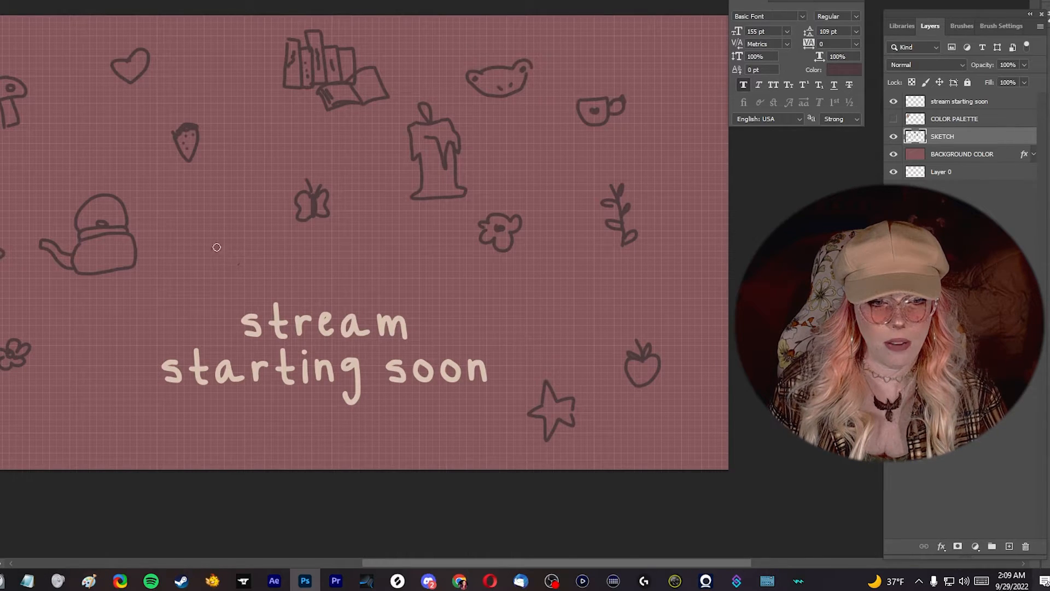
scroll(241, 261, down, 2)
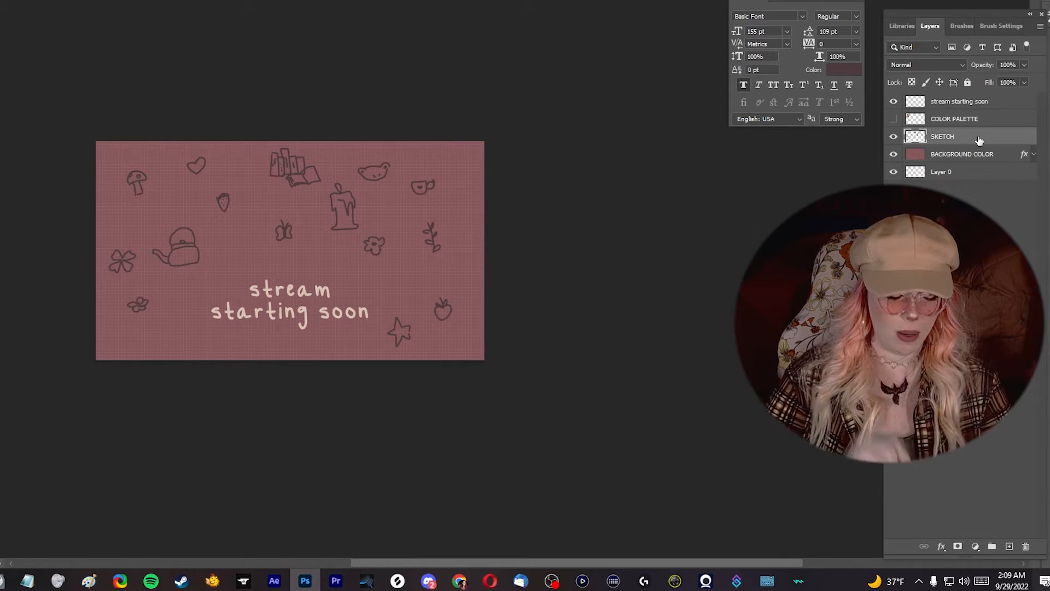
Create a new layer above SKETCH and show the COLOR PALETTE layer.
key(ctrl+shift+n)
key(Return)
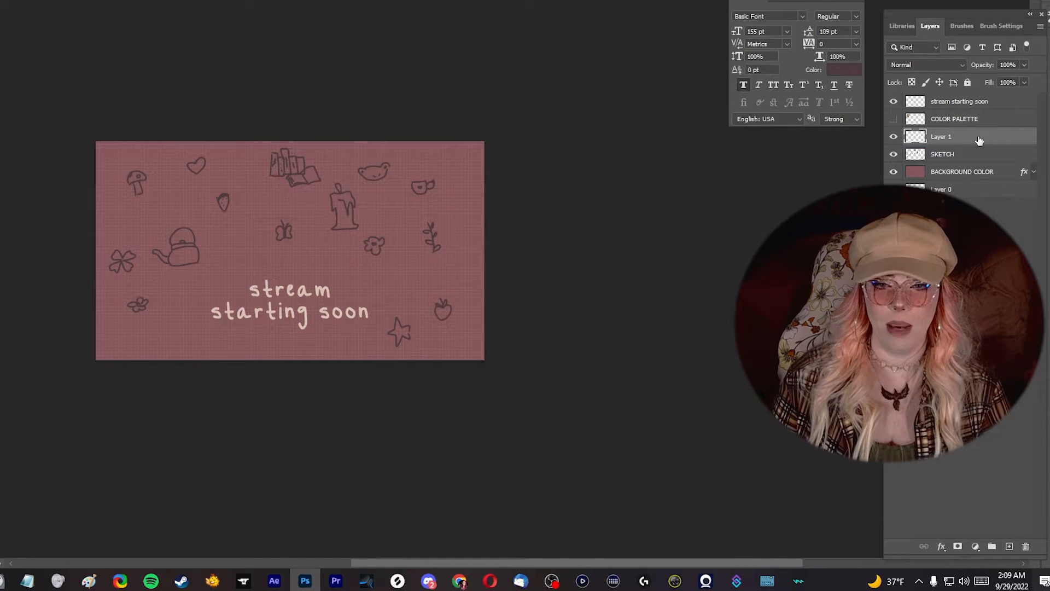
scroll(389, 216, up, 4)
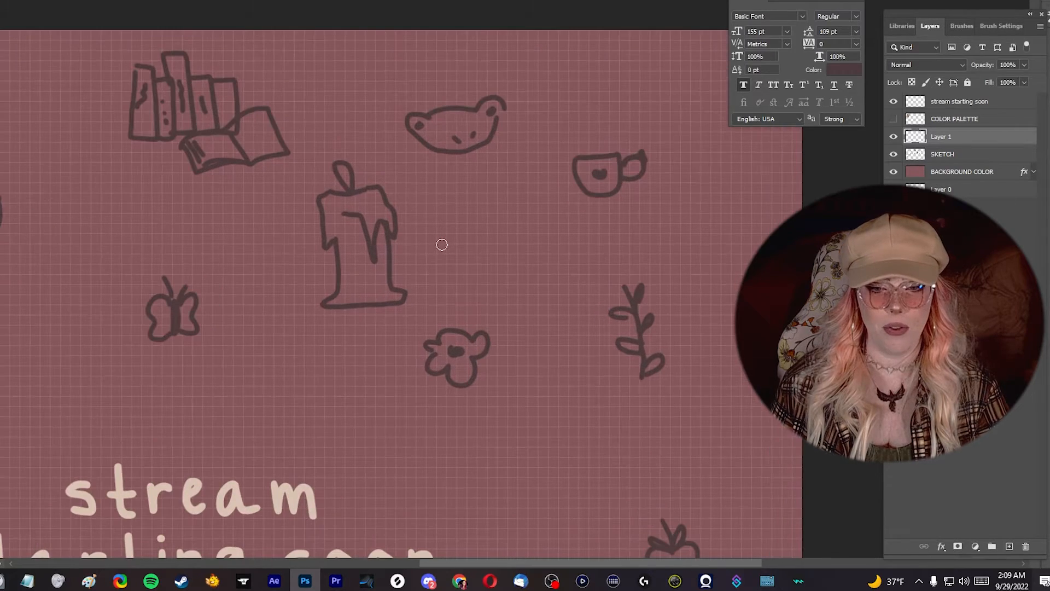
scroll(436, 242, down, 2)
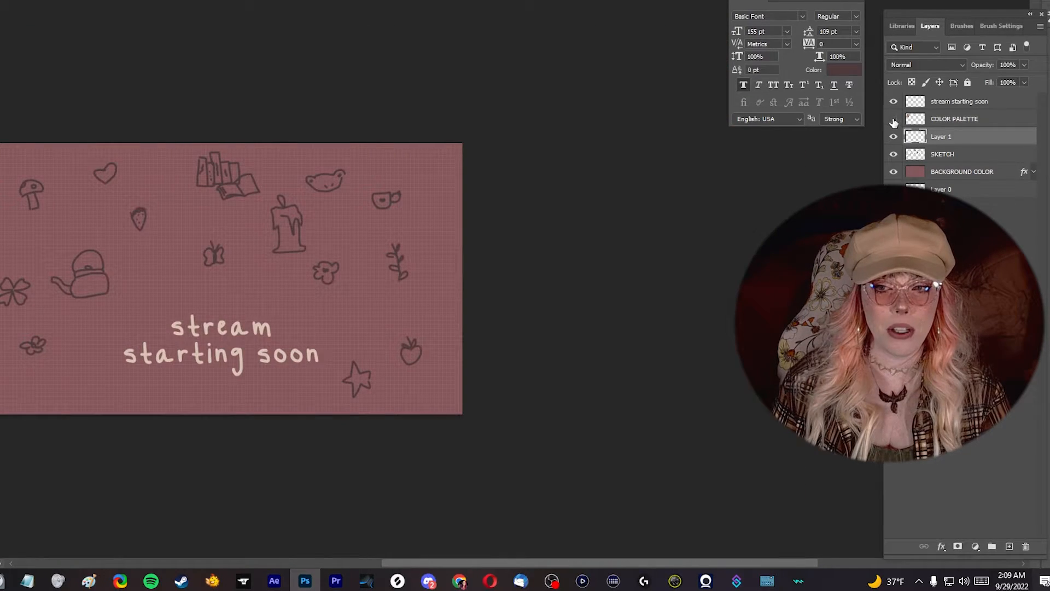
click(893, 119)
scroll(3, 180, up, 3)
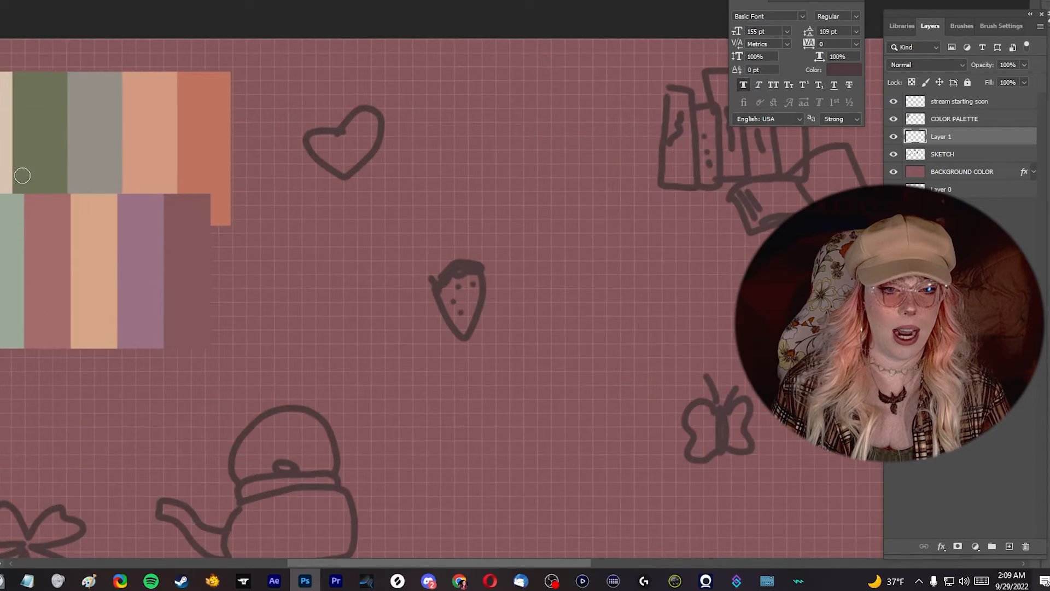
scroll(159, 197, down, 4)
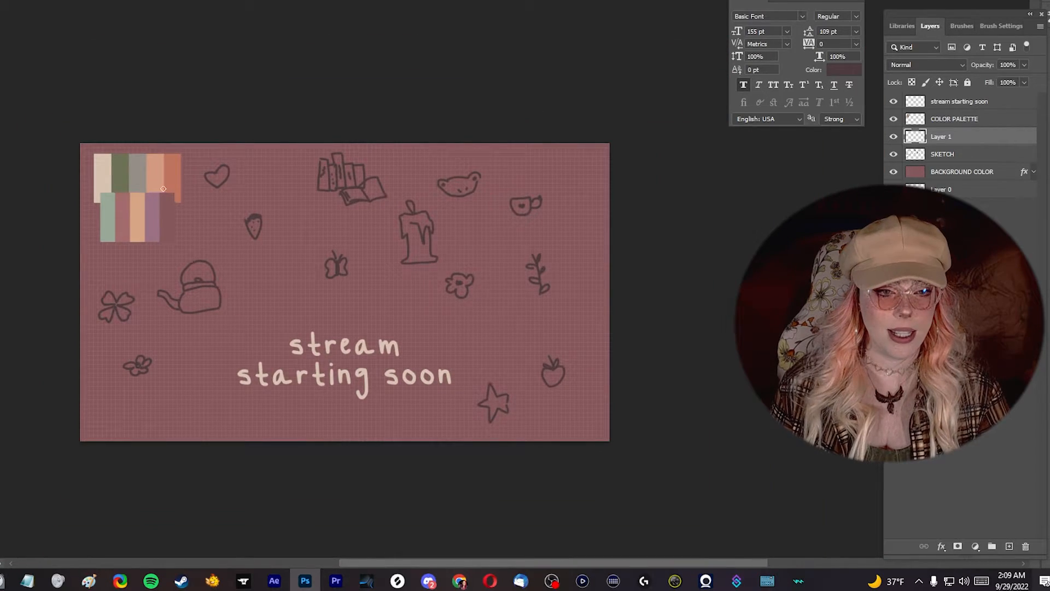
Draw a closed seven-point path around the frog head sketch with the Curvature Pen tool.
scroll(177, 184, up, 2)
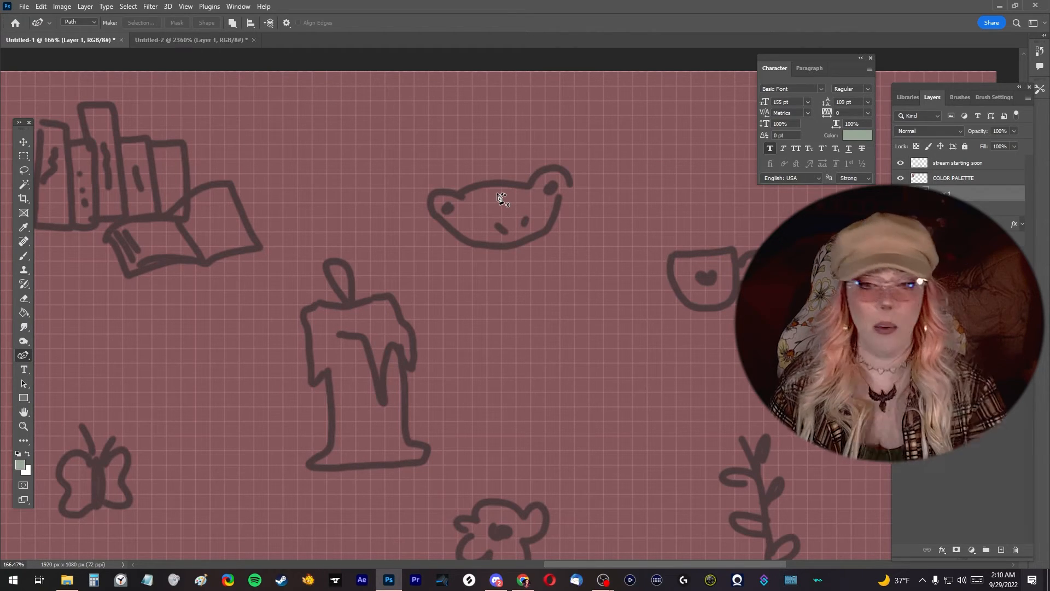
scroll(501, 199, up, 1)
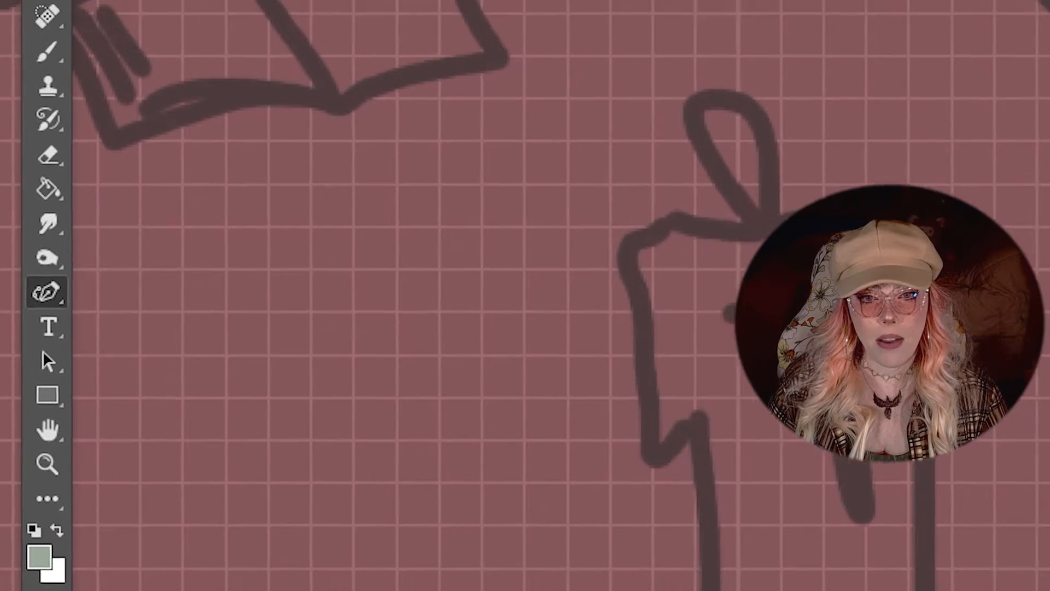
click(799, 35)
click(924, 30)
click(550, 150)
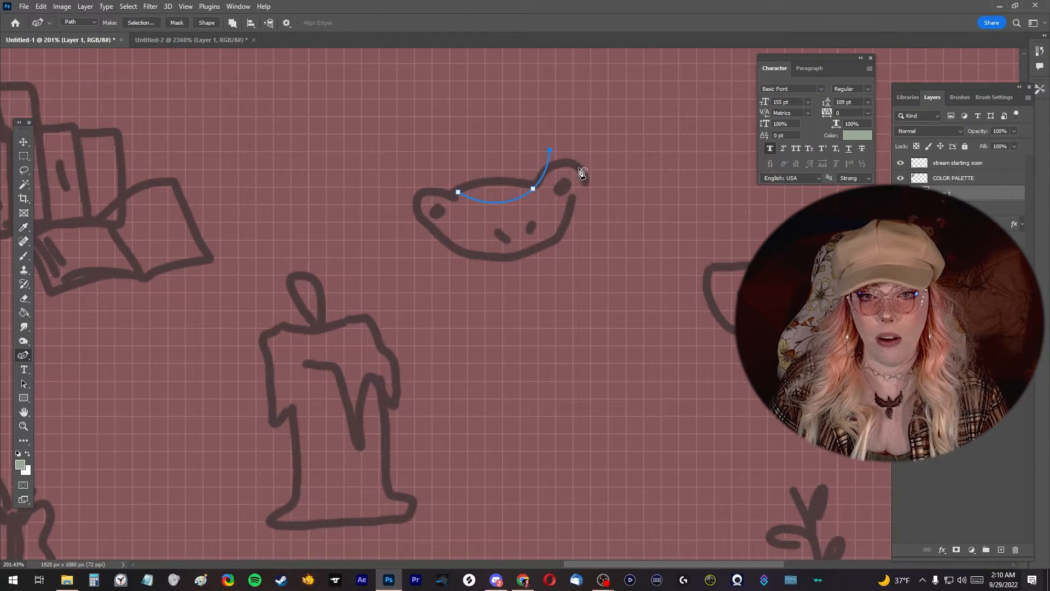
click(577, 195)
click(570, 267)
click(480, 285)
click(422, 166)
click(458, 194)
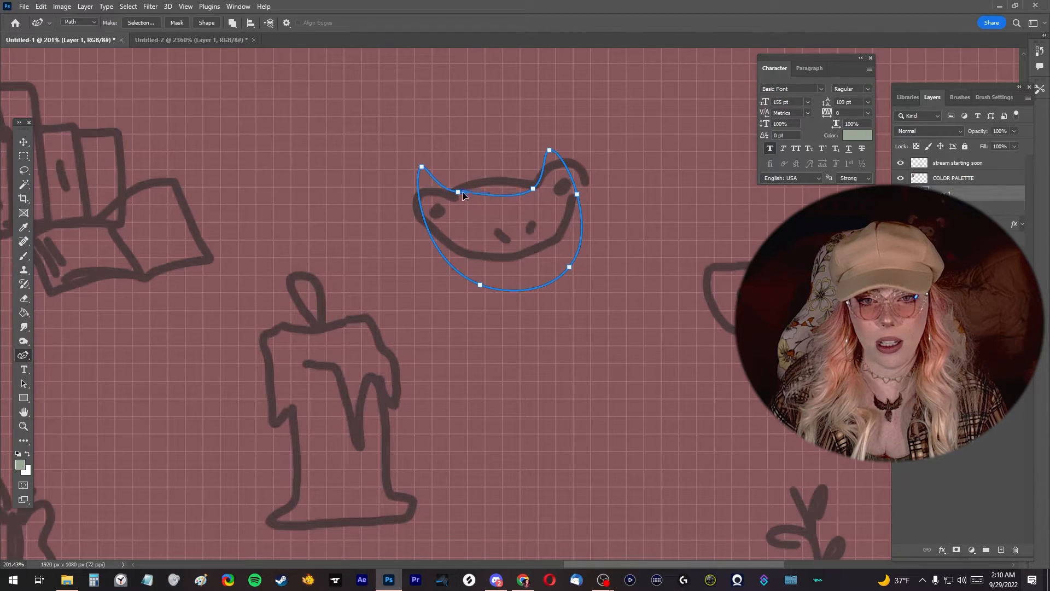
Reshape the frog head path by converting and moving its anchor points to form two rounded eye bumps and a wide rounded head.
double_click(459, 193)
drag(532, 192, 516, 182)
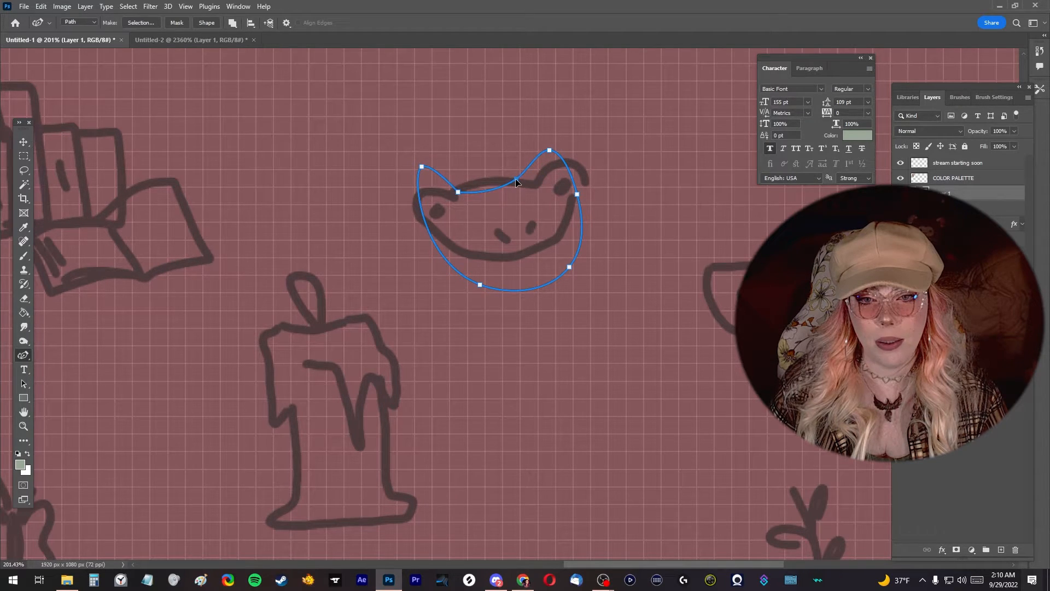
click(541, 148)
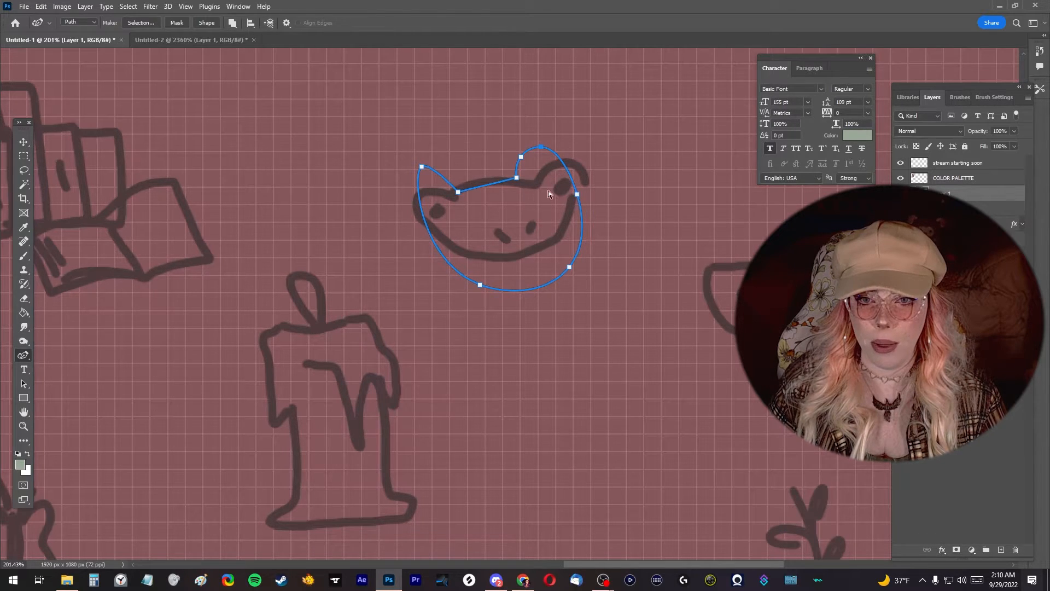
drag(431, 173, 423, 211)
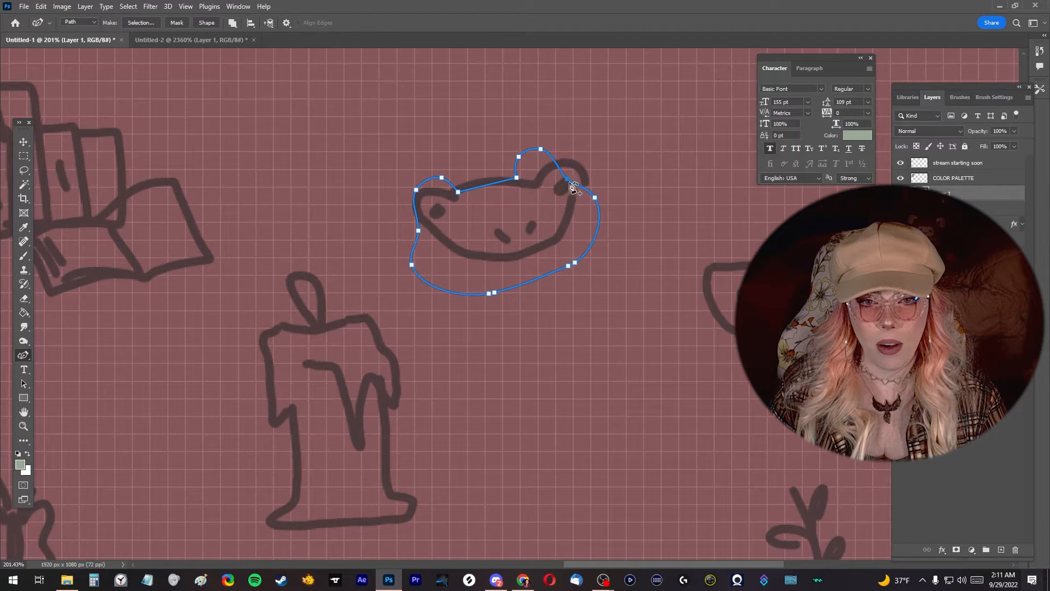
Fill the frog head path with the sage green foreground color in Normal mode at 100% opacity.
right_click(478, 218)
click(503, 282)
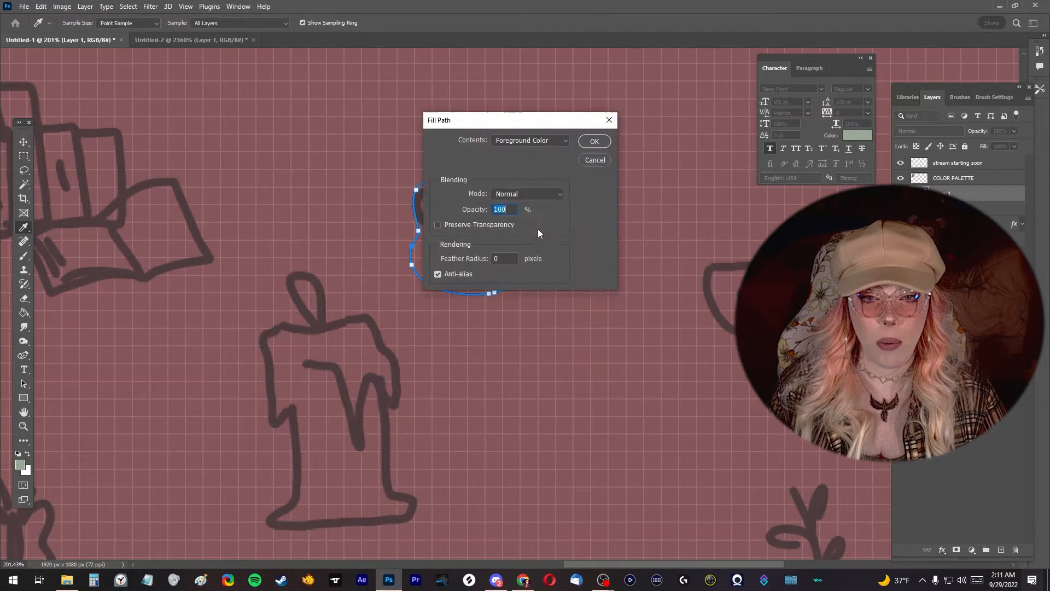
click(524, 142)
click(522, 141)
click(521, 142)
click(509, 170)
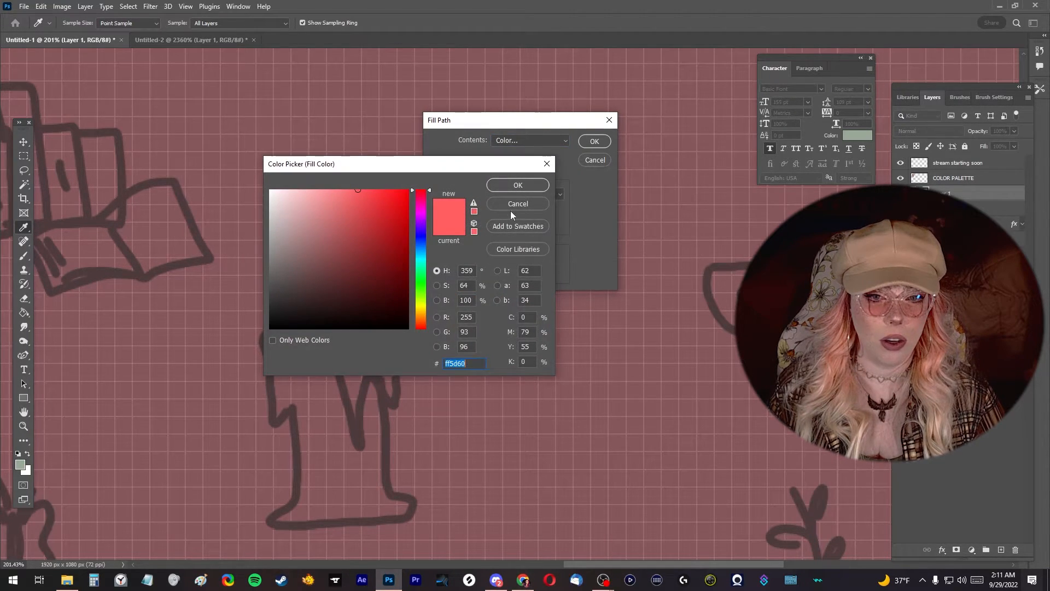
click(514, 205)
click(601, 143)
Delete the frog head's work path and rename the filled shape's layer as FROG.
right_click(495, 206)
click(541, 214)
scroll(498, 221, down, 2)
scroll(499, 224, down, 5)
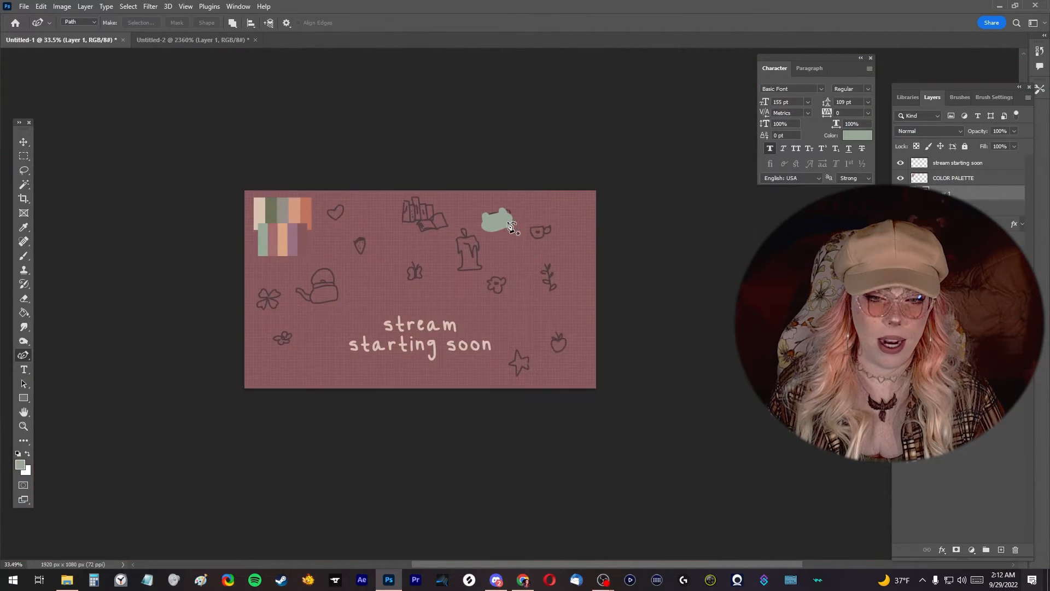
scroll(500, 227, up, 5)
scroll(502, 230, up, 3)
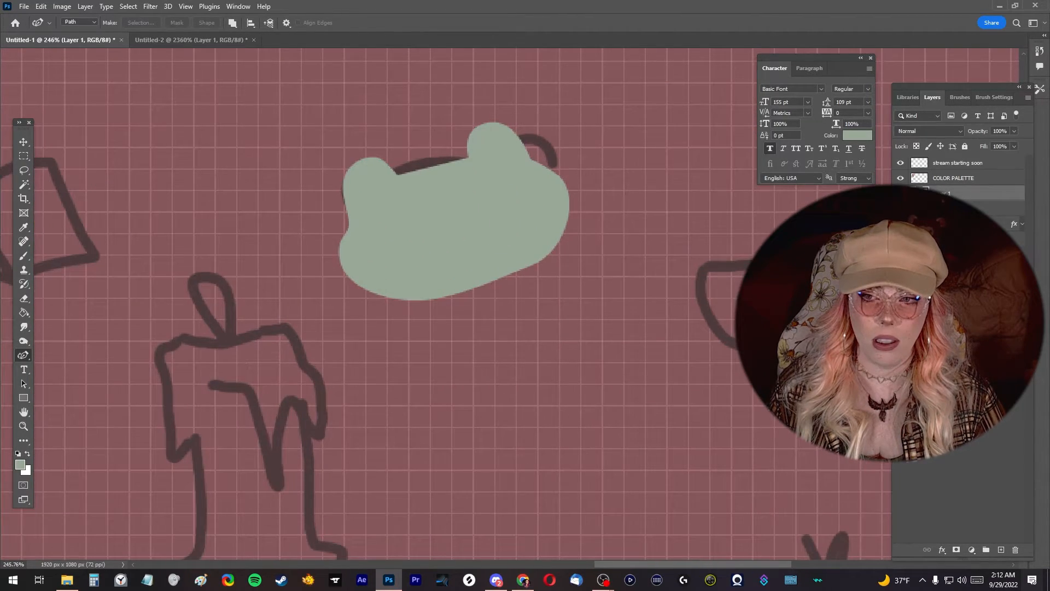
double_click(945, 192)
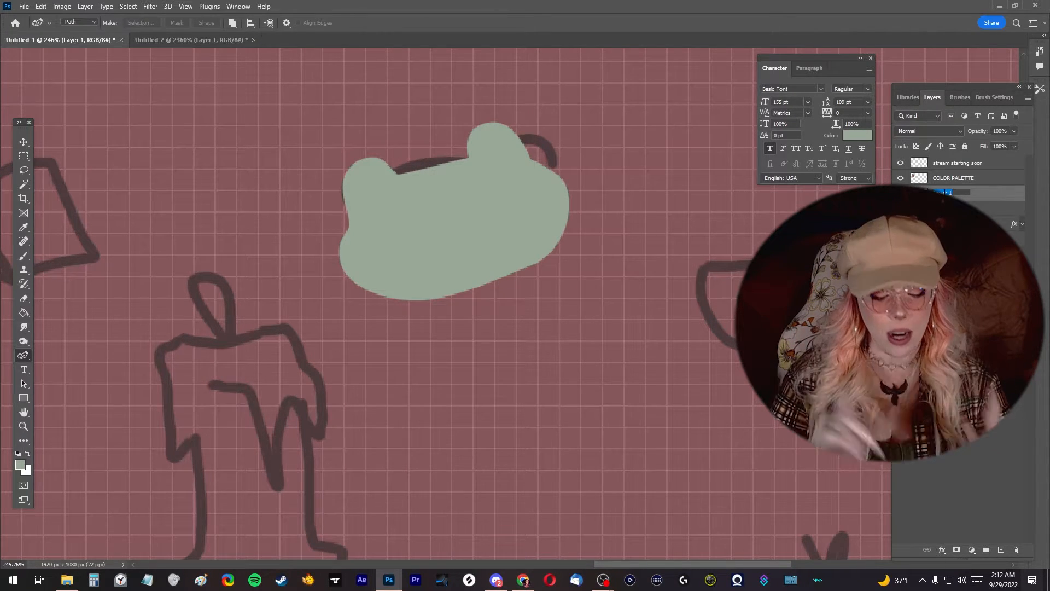
text(FROG)
key(Return)
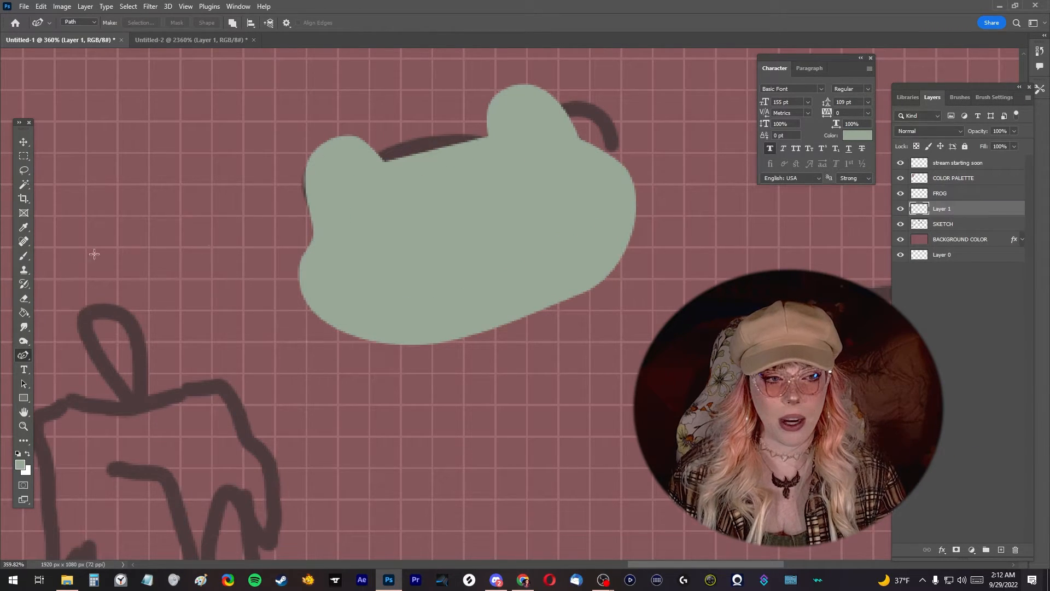
Outline the frog head in the palette's olive green with a 17 px brush, painting on Layer 1 beneath the FROG layer.
click(23, 257)
click(902, 197)
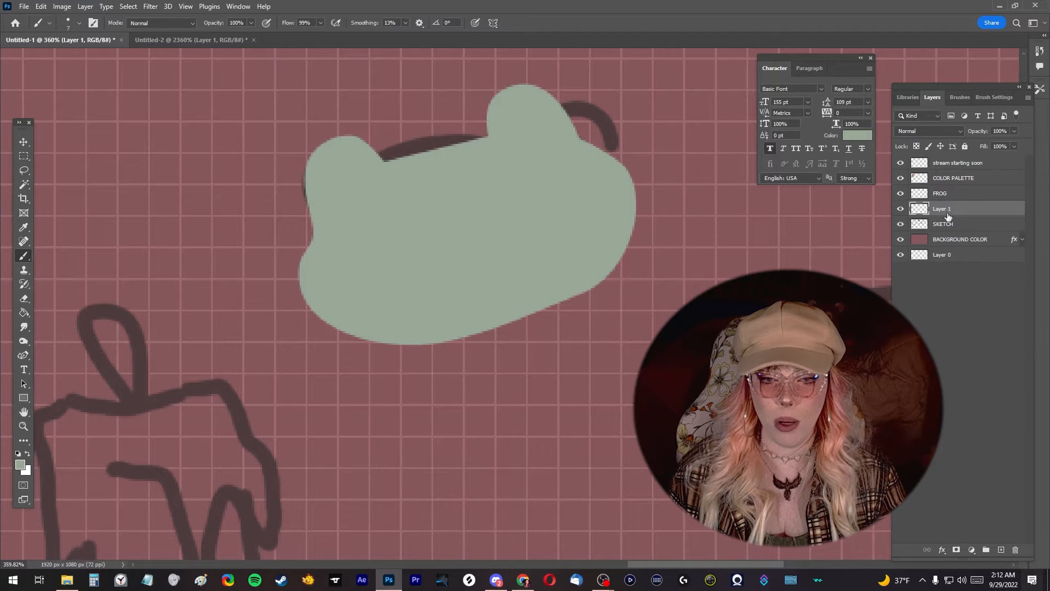
click(77, 25)
mouse_move(311, 241)
mouse_down()
mouse_move(301, 271)
mouse_move(328, 278)
mouse_up()
key(ctrl+z)
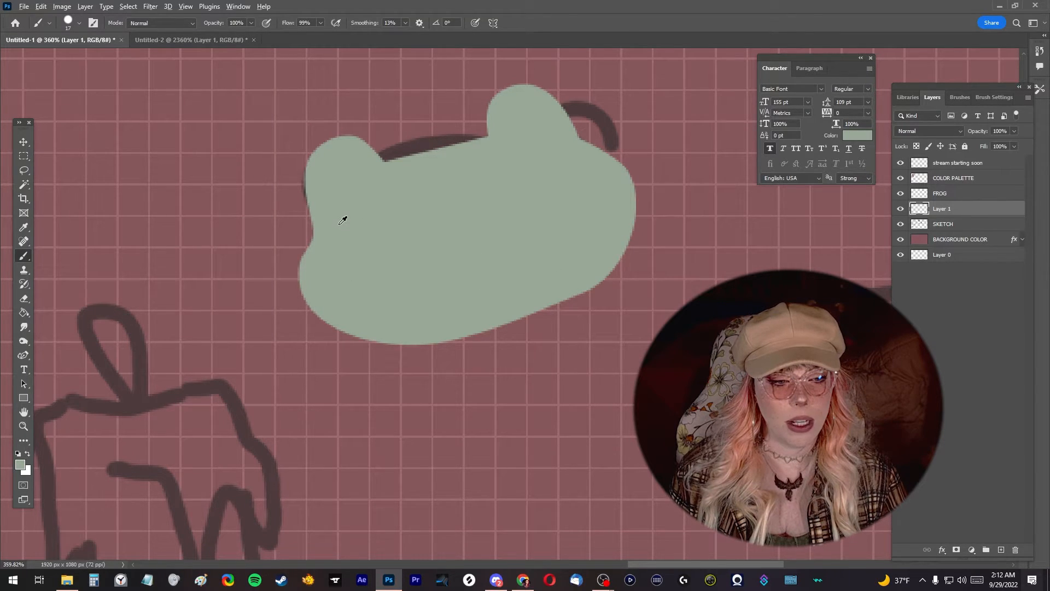
scroll(332, 228, down, 5)
scroll(619, 228, up, 6)
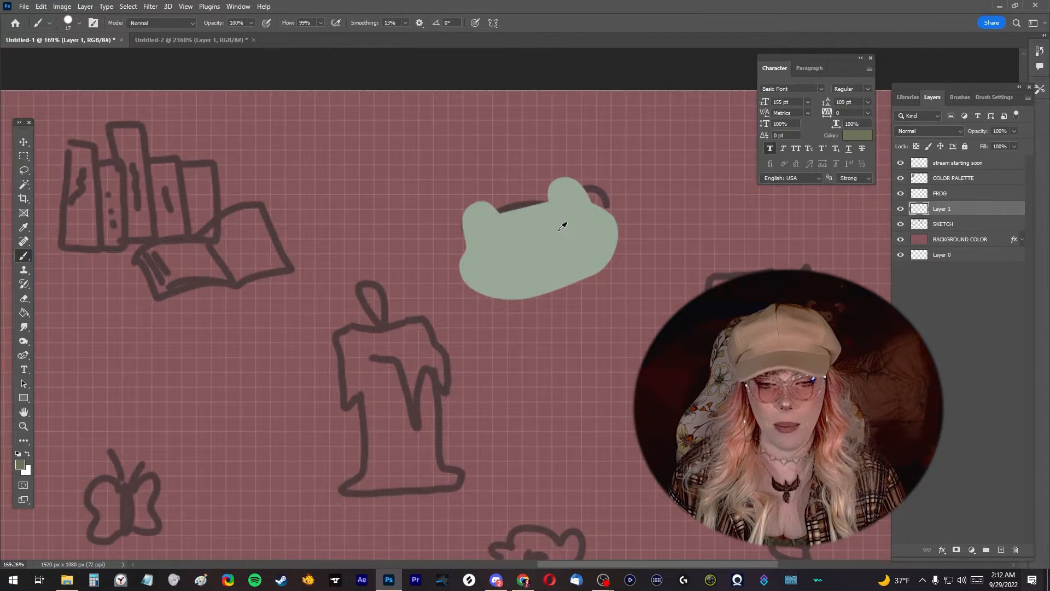
mouse_move(435, 296)
mouse_down()
mouse_move(462, 287)
mouse_move(439, 248)
mouse_up()
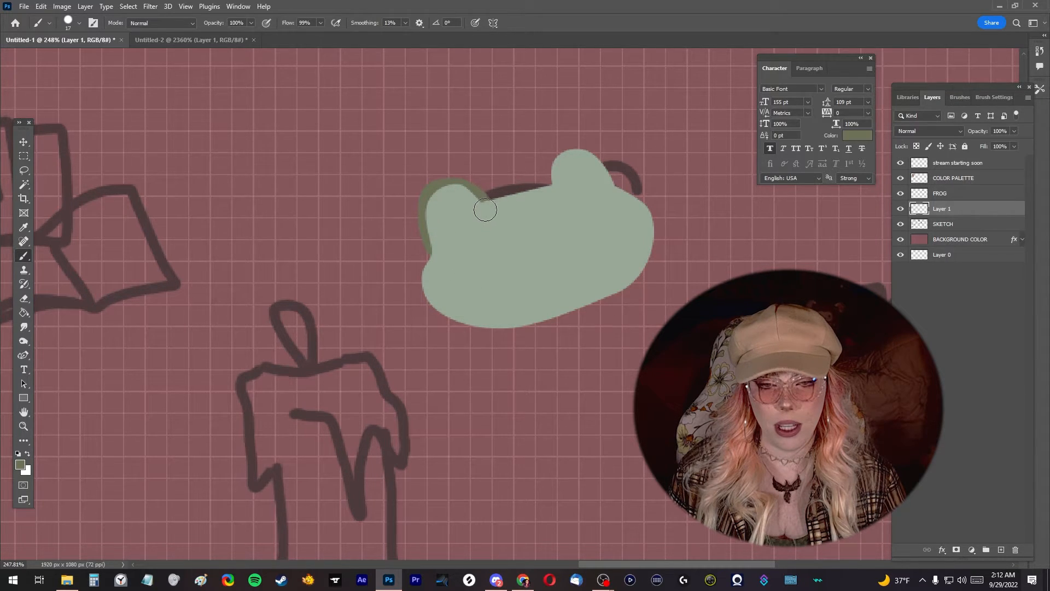
scroll(484, 207, down, 5)
scroll(405, 310, up, 7)
mouse_move(511, 206)
mouse_down()
mouse_move(600, 180)
mouse_move(606, 134)
mouse_move(648, 135)
mouse_move(682, 188)
mouse_move(683, 178)
mouse_move(708, 194)
mouse_move(737, 230)
mouse_move(739, 260)
mouse_move(740, 284)
mouse_up()
mouse_move(403, 309)
mouse_down()
mouse_move(404, 334)
mouse_move(419, 356)
mouse_move(612, 355)
mouse_move(728, 312)
mouse_move(603, 369)
mouse_move(500, 385)
mouse_up()
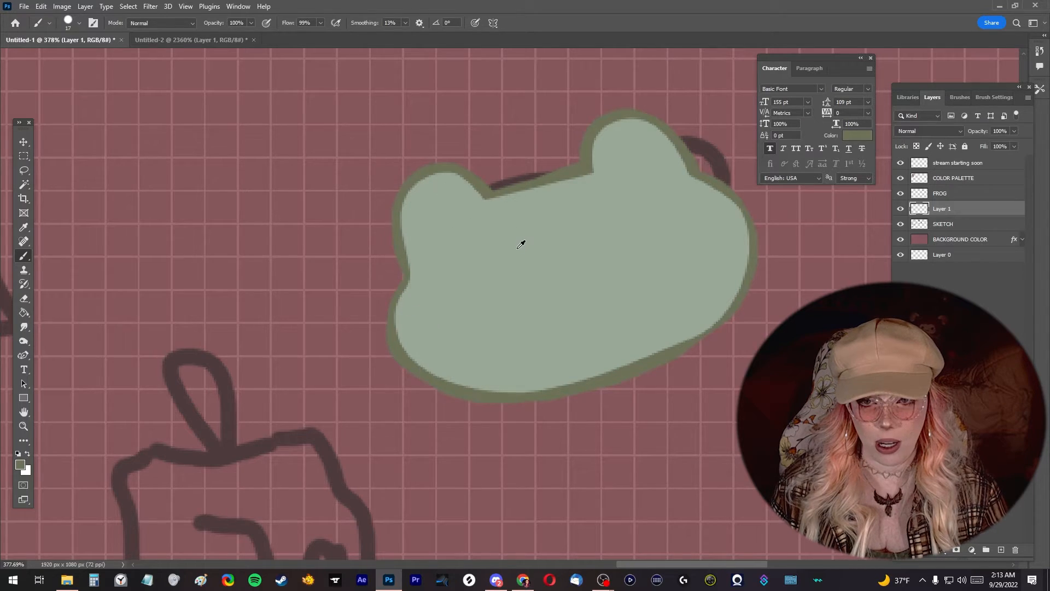
Examine the olive outline around the frog head with the FROG layer hidden and shown again.
scroll(519, 244, down, 5)
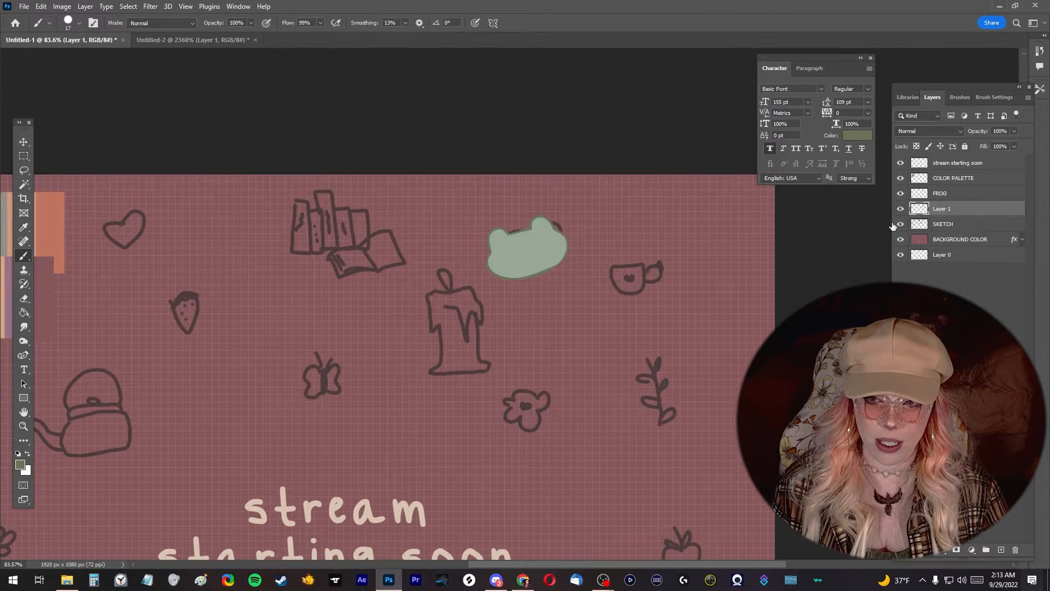
click(901, 209)
scroll(536, 239, up, 5)
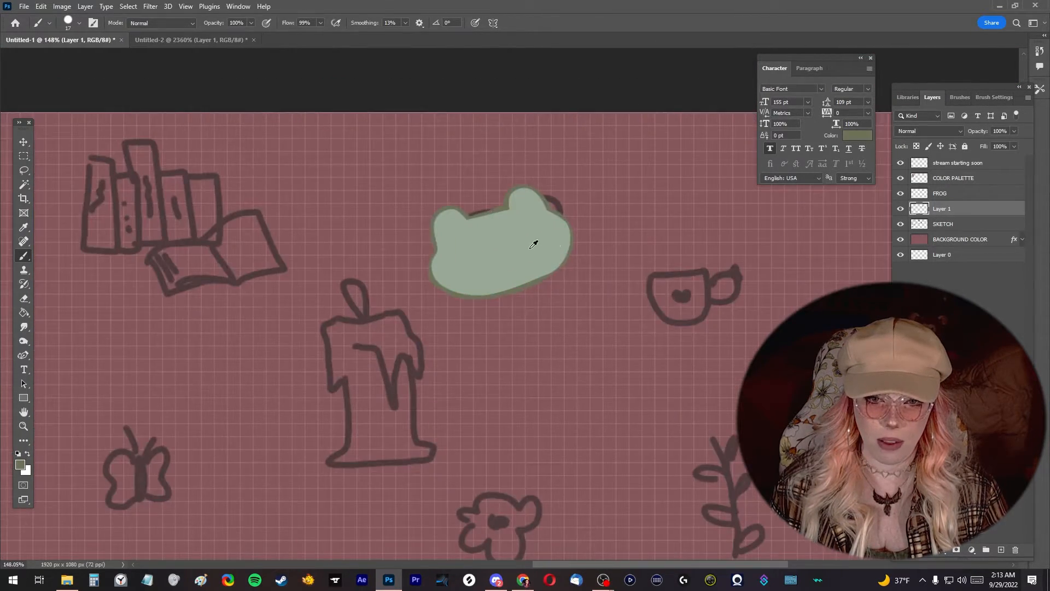
click(901, 195)
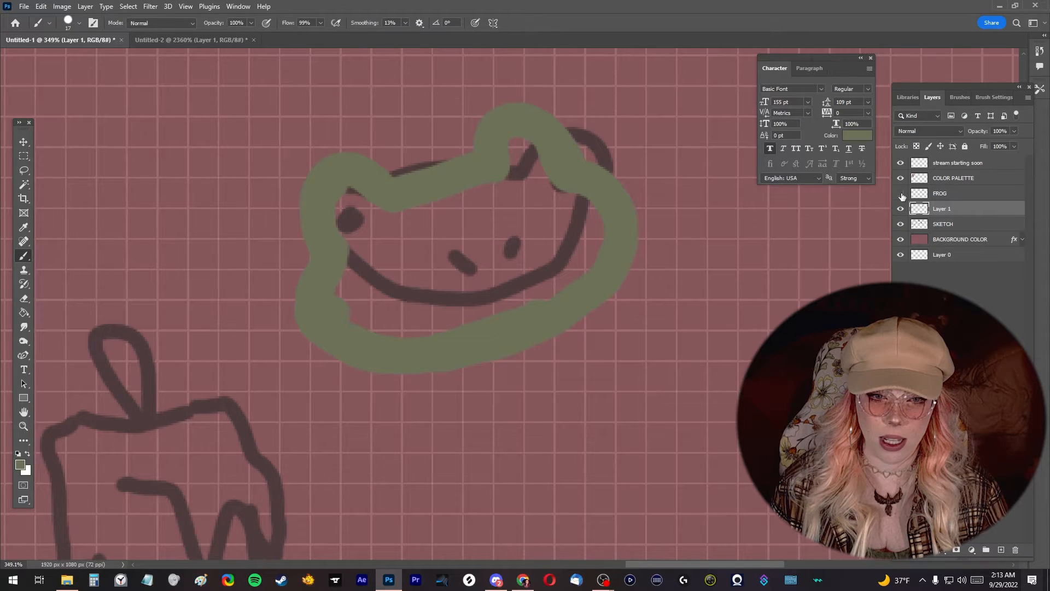
scroll(592, 211, up, 2)
scroll(551, 206, down, 2)
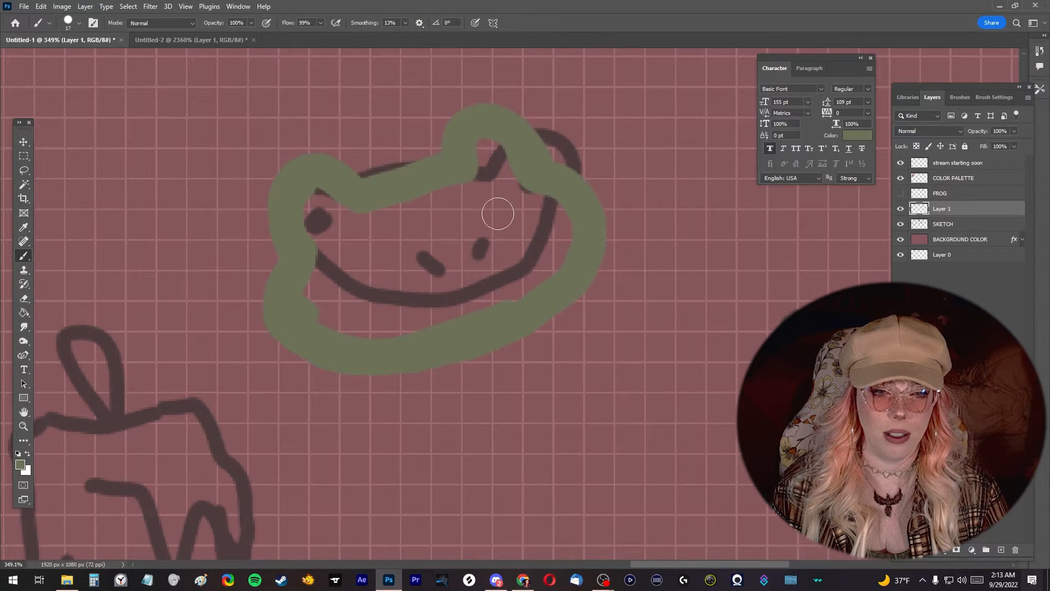
click(901, 195)
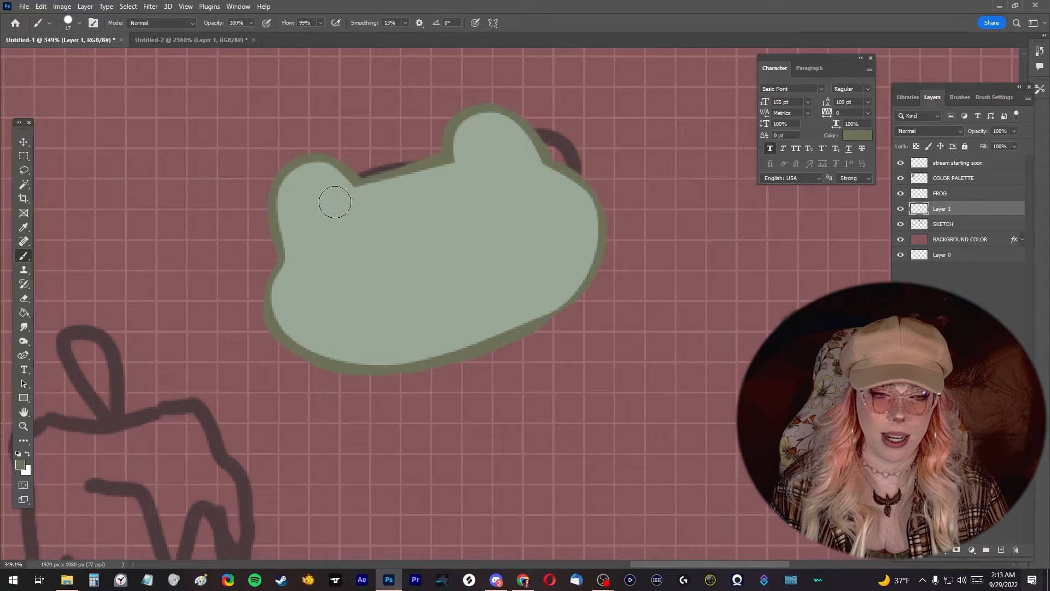
scroll(551, 257, down, 4)
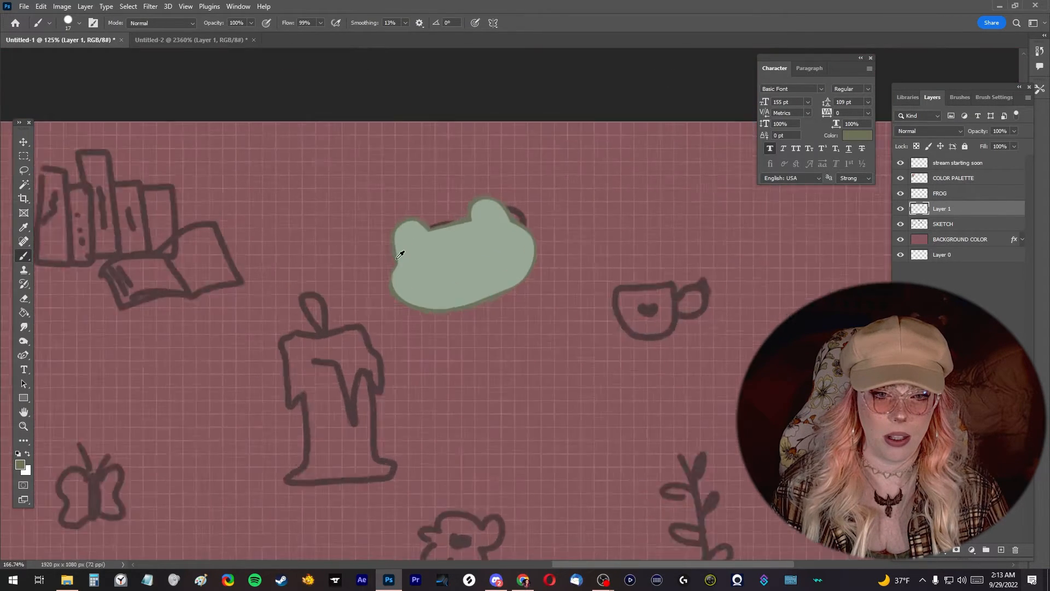
Add a white Color Overlay at 100% opacity to the outline on Layer 1.
scroll(552, 245, up, 2)
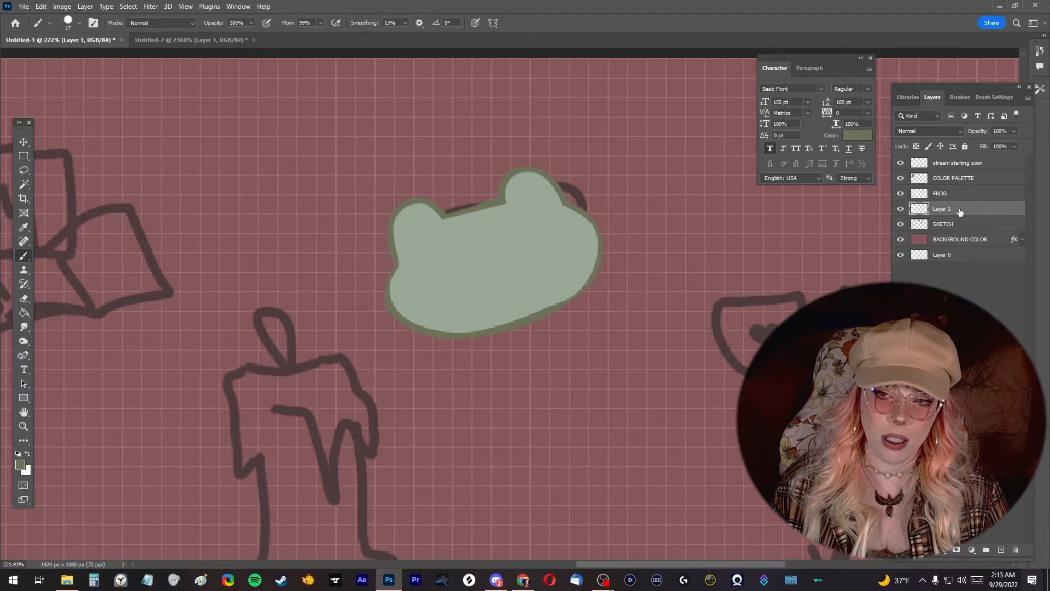
click(549, 287)
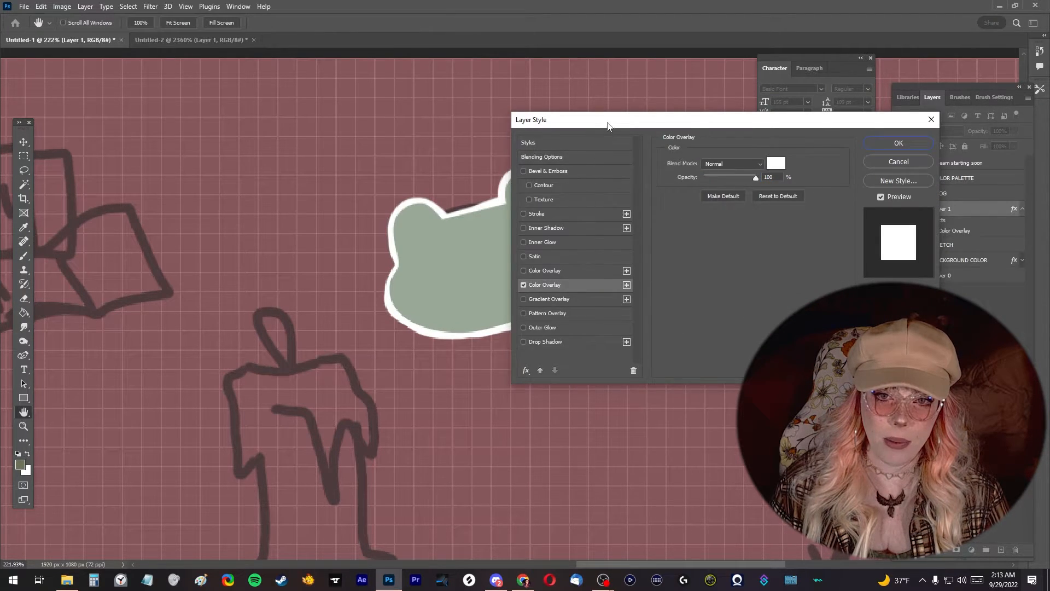
drag(607, 123, 708, 116)
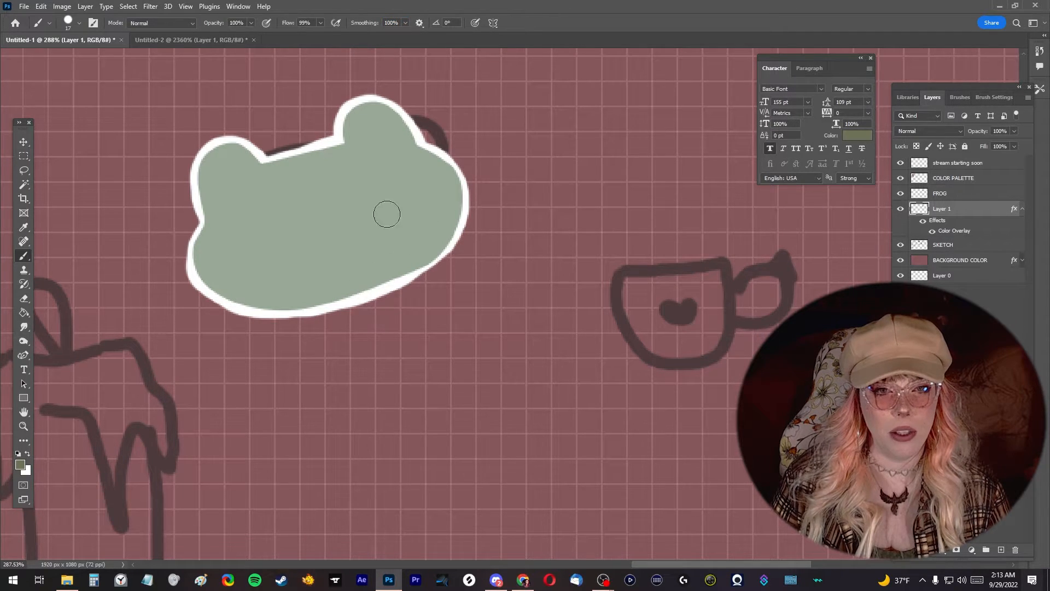
Try freehand brush strokes beside the frog head to compare low and 100% smoothing, and undo them.
mouse_move(402, 407)
mouse_down()
mouse_move(496, 330)
mouse_move(575, 354)
mouse_move(599, 381)
mouse_move(616, 215)
mouse_move(409, 346)
mouse_move(352, 406)
mouse_move(254, 386)
mouse_move(333, 471)
mouse_move(418, 460)
mouse_move(519, 472)
mouse_move(588, 456)
mouse_up()
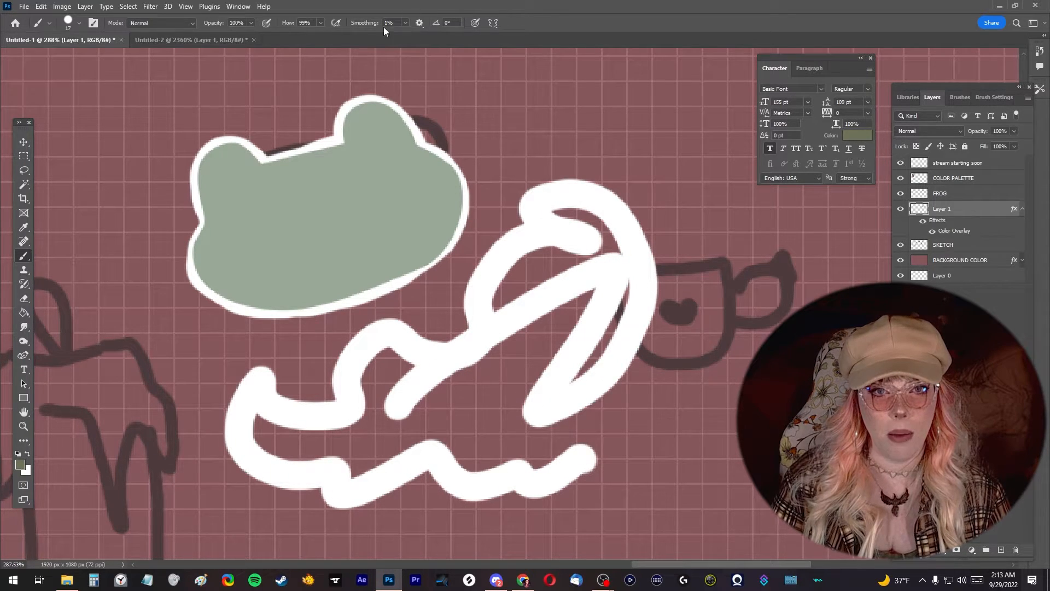
mouse_move(478, 208)
mouse_down()
mouse_move(576, 94)
mouse_move(661, 103)
mouse_move(743, 243)
mouse_move(771, 253)
mouse_up()
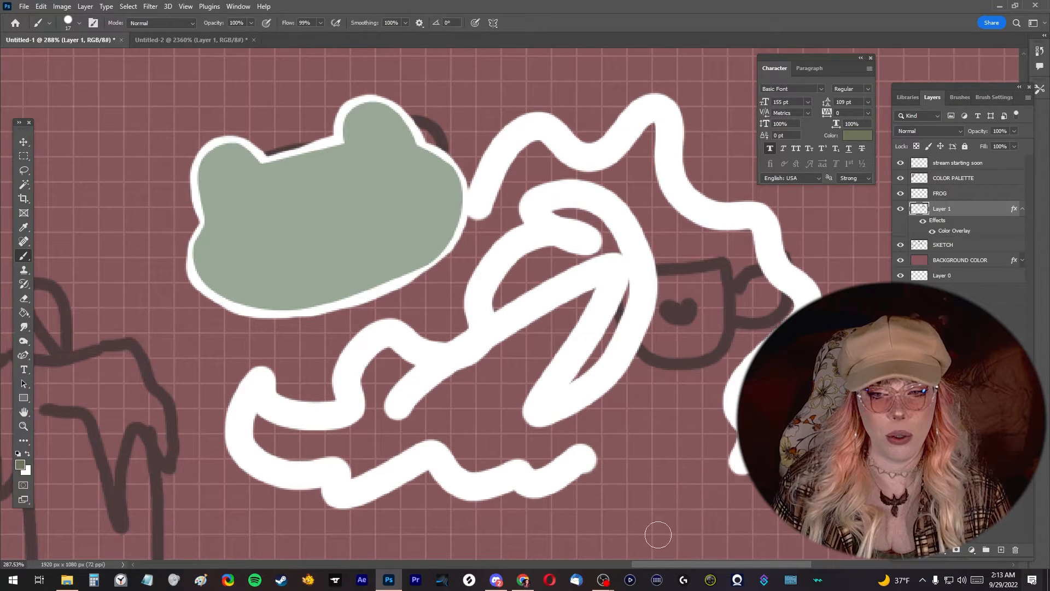
key(ctrl+z)
key(ctrl+z)
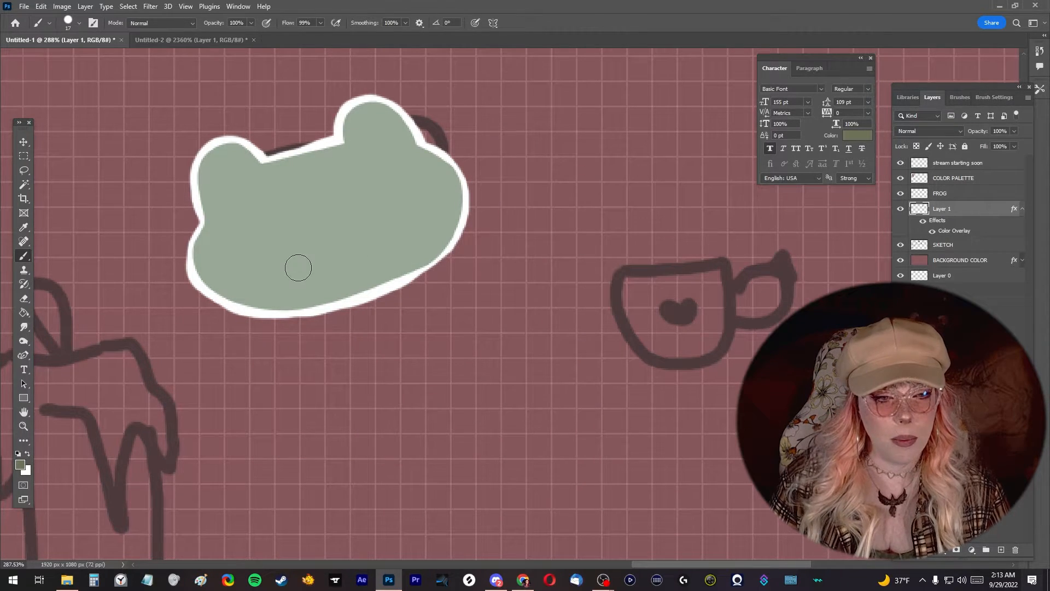
Set the brush smoothing to 59% and touch up the outline at the frog head's left edge.
scroll(210, 276, up, 3)
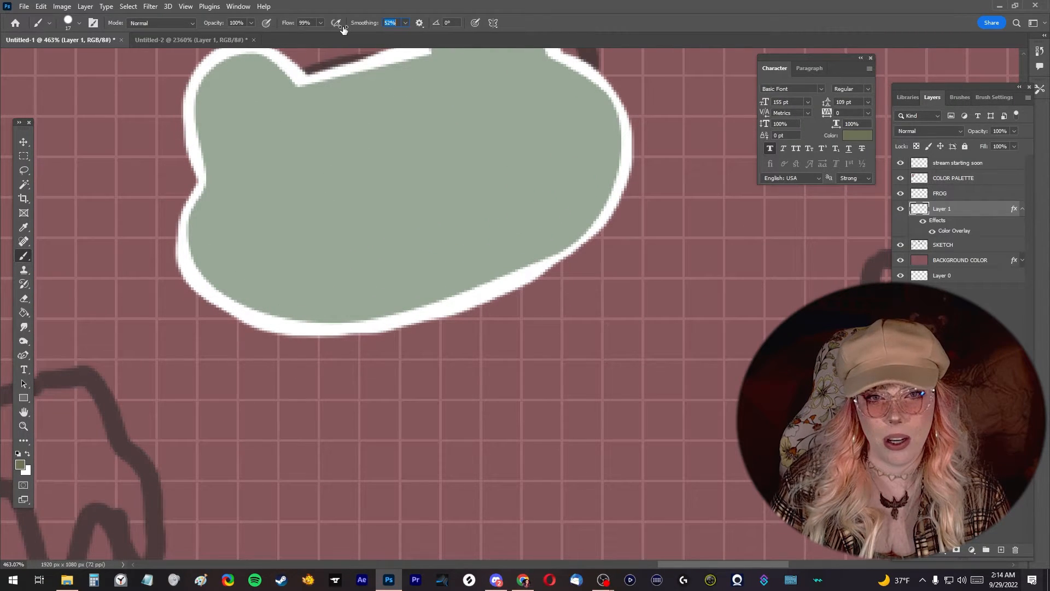
drag(348, 28, 349, 28)
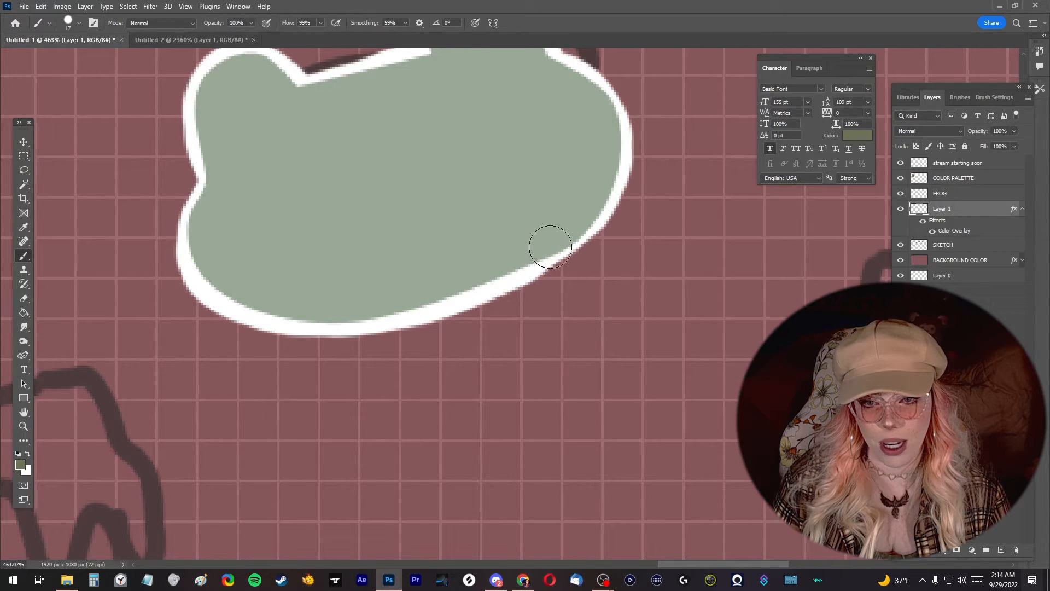
key(ctrl+0)
scroll(394, 250, up, 10)
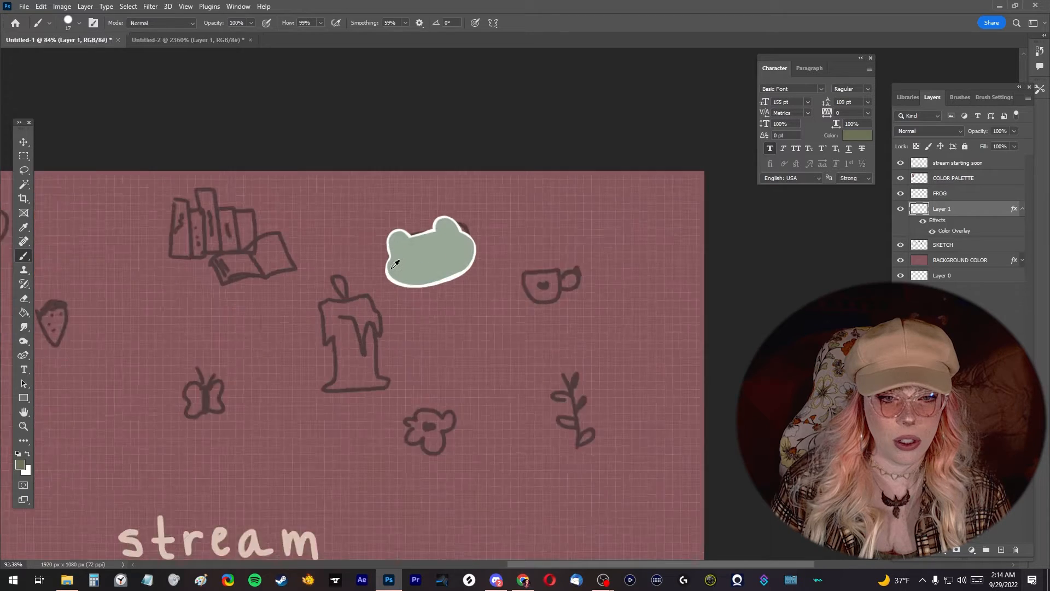
scroll(395, 250, up, 2)
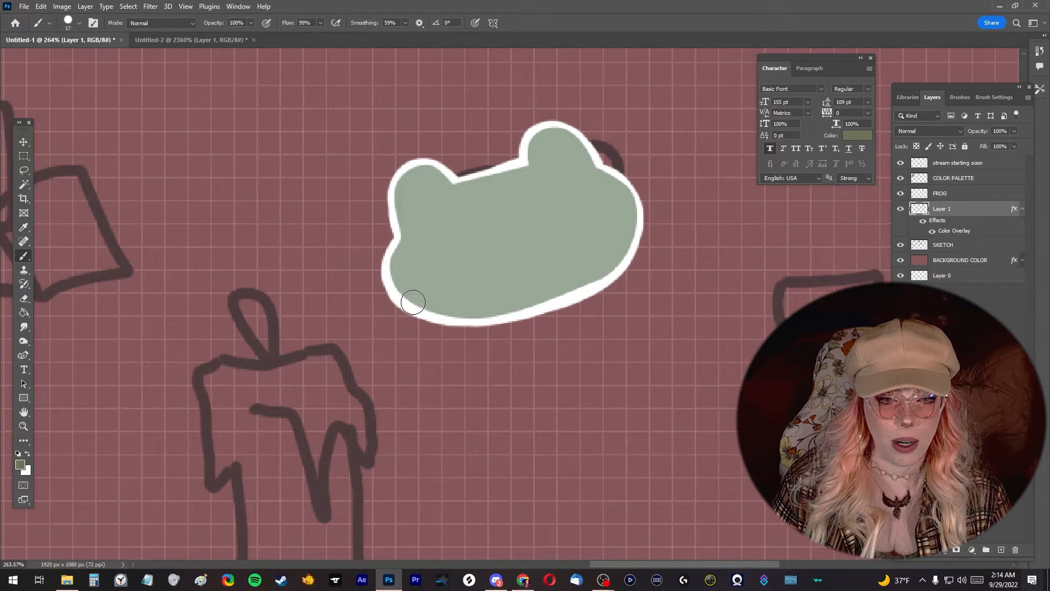
drag(406, 257, 396, 258)
Change Layer 1's Color Overlay to the beige of the "stream starting soon" text, d8c3b2.
scroll(407, 304, down, 15)
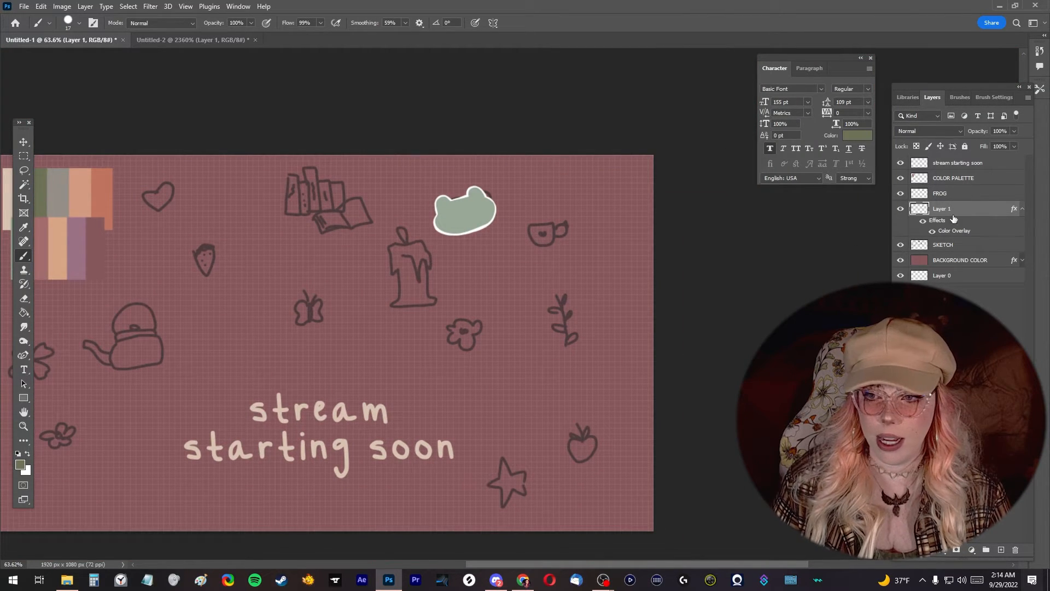
double_click(954, 218)
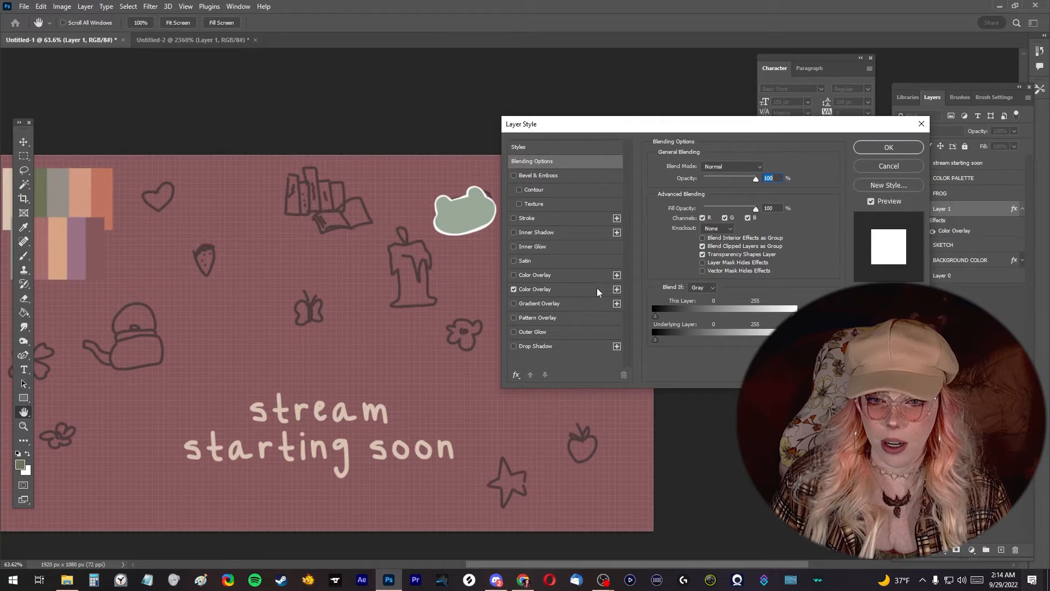
click(539, 290)
click(776, 167)
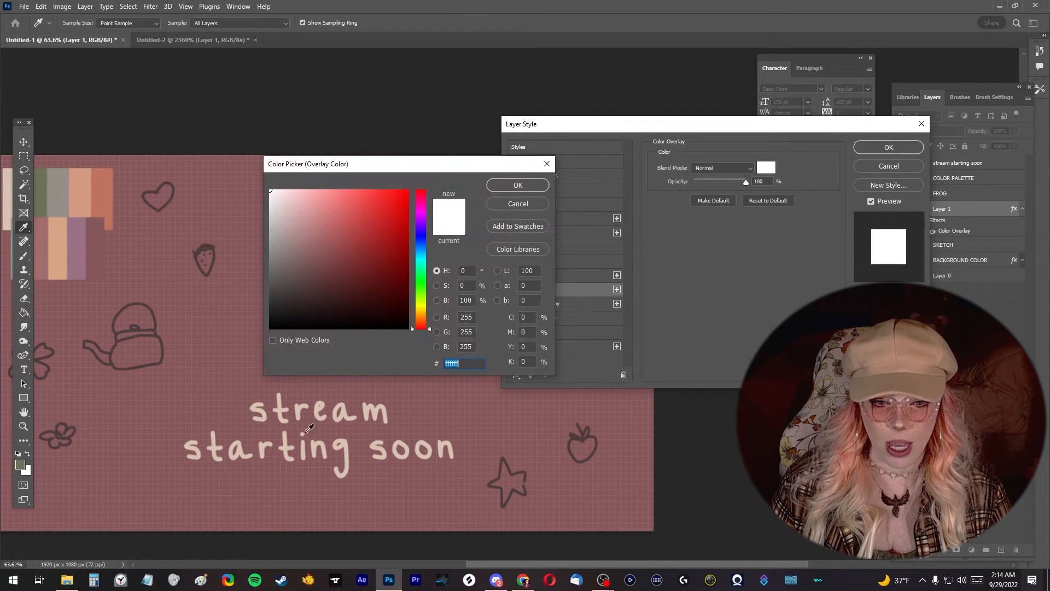
click(337, 418)
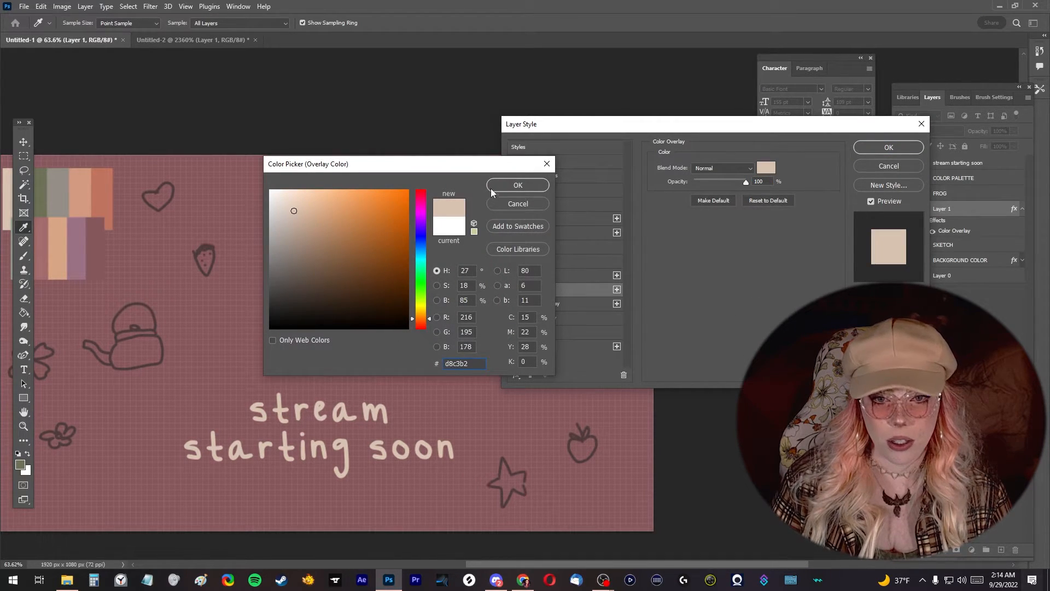
click(539, 184)
click(888, 147)
scroll(309, 234, down, 5)
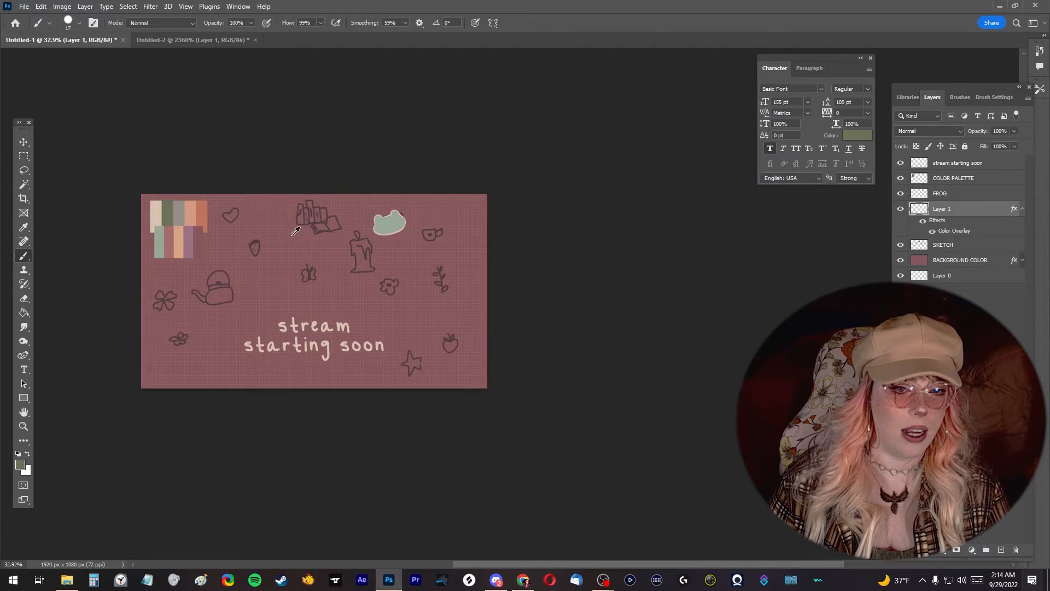
Add a new layer above the FROG layer for the frog's facial details.
scroll(383, 220, up, 8)
scroll(402, 211, up, 1)
click(1022, 208)
click(1001, 549)
key(x)
drag(942, 208, 942, 188)
Try freehand brush strokes for the frog's facial details on the new layer, and undo them.
drag(376, 217, 377, 198)
key(ctrl+z)
click(79, 23)
scroll(387, 217, up, 4)
drag(516, 157, 548, 145)
scroll(395, 215, down, 8)
scroll(409, 206, up, 8)
key(ctrl+z)
key(ctrl+z)
Trace the frog's left eye and curved smile with the Curvature Pen, converting the finished eye path to a selection.
key(p)
click(288, 215)
click(140, 23)
click(373, 237)
click(406, 256)
click(429, 218)
click(410, 249)
scroll(424, 284, down, 3)
Create an oval pink cheek below the left eye on a new layer and place a duplicate on the frog's other side.
click(298, 278)
scroll(306, 295, down, 10)
key(i)
click(176, 353)
scroll(820, 307, up, 13)
key(p)
scroll(727, 298, right, 6)
click(1001, 550)
drag(369, 289, 575, 229)
click(141, 23)
key(ctrl+j)
key(ctrl+t)
key(Return)
Sample a brush color from the artwork, resize the brush, and merge the facial-detail layers down.
scroll(514, 262, down, 9)
scroll(529, 269, up, 8)
key(b)
alt+click(453, 365)
click(79, 23)
drag(62, 58, 73, 64)
key(ctrl+e)
key(ctrl+e)
Paint the frog's light beige belly on a new layer with a 32 px brush at 55% opacity.
click(901, 193)
click(901, 194)
click(940, 209)
click(1001, 550)
drag(553, 311, 425, 356)
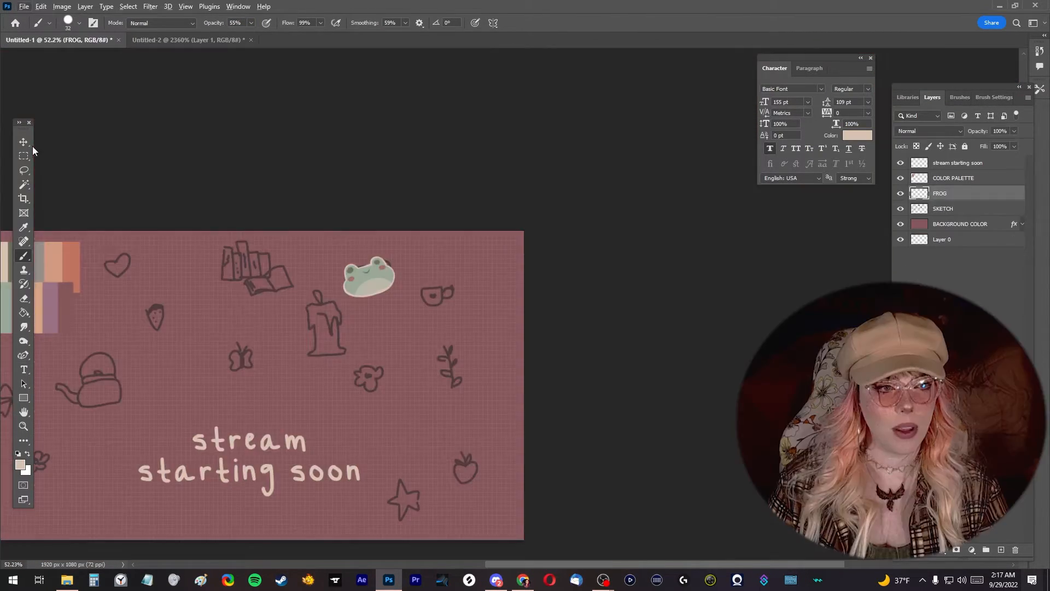
Compare the painted frog with its sketch by repeatedly toggling the FROG layer's visibility.
click(24, 143)
scroll(349, 275, up, 6)
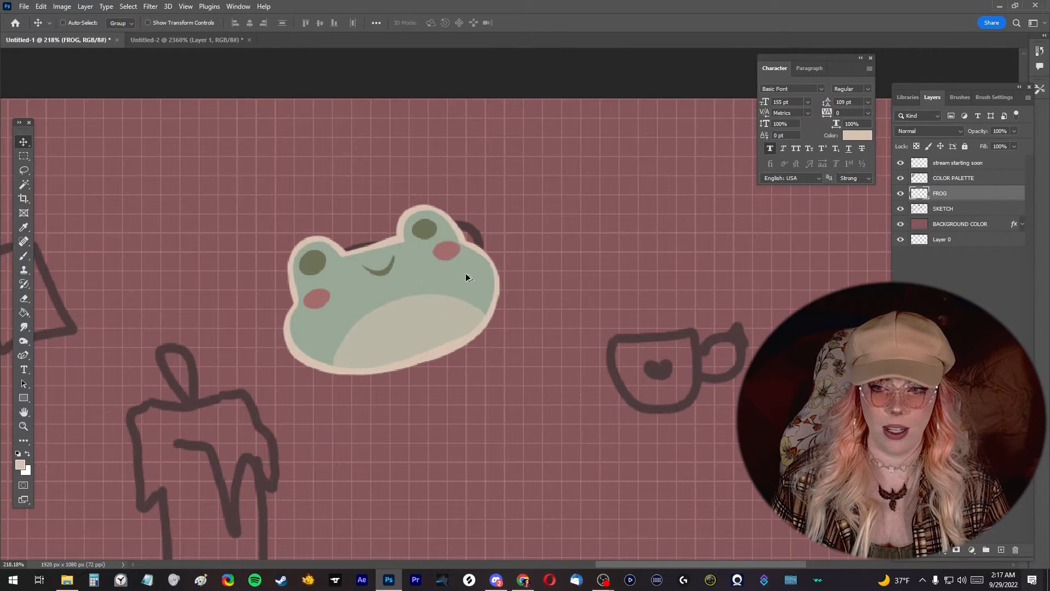
click(901, 193)
click(901, 193)
click(901, 193)
click(901, 194)
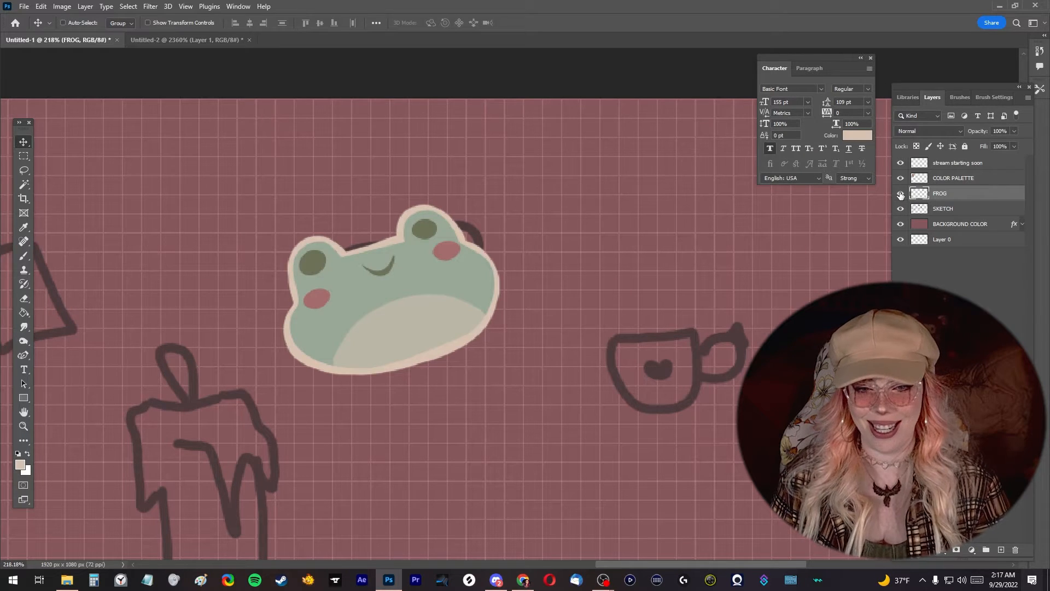
click(901, 193)
click(901, 194)
click(901, 194)
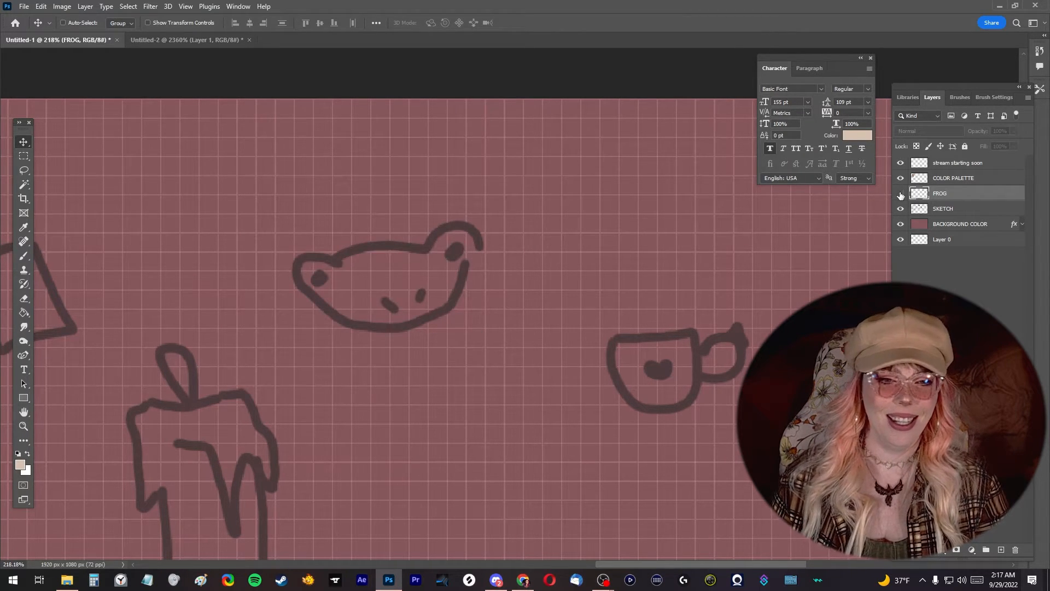
click(901, 193)
click(901, 194)
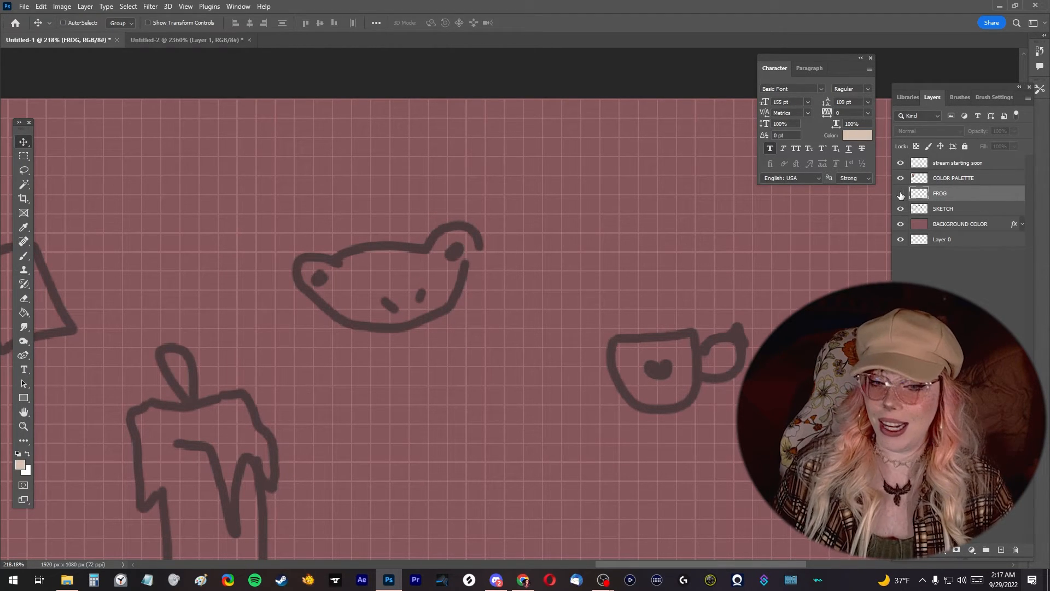
click(901, 193)
Add a new layer above FROG and sample the dark olive of the frog's eye for a small brush.
key(ctrl+shift+n)
key(Return)
scroll(448, 264, up, 2)
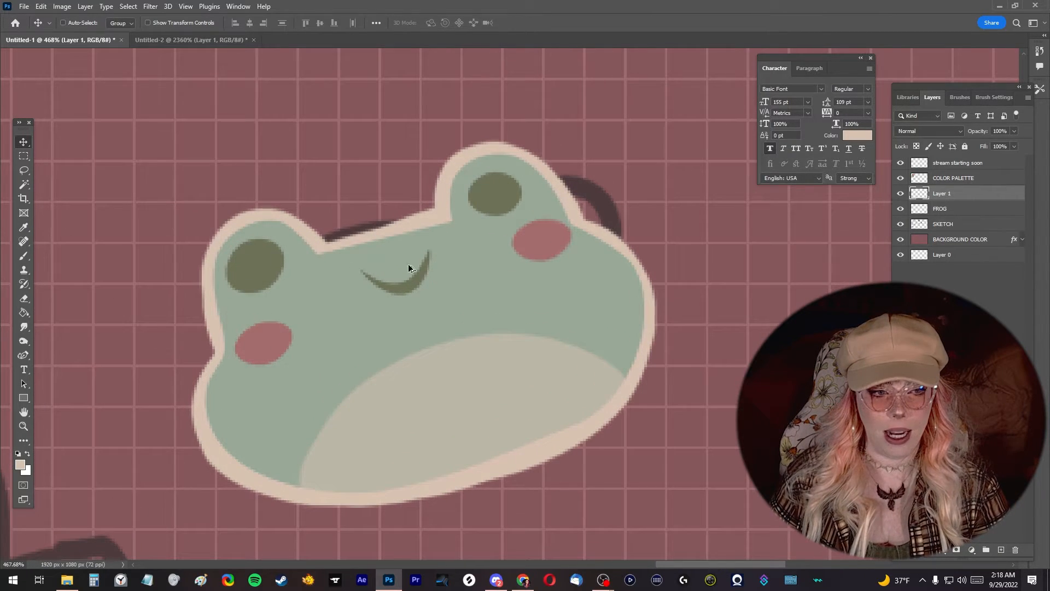
click(23, 255)
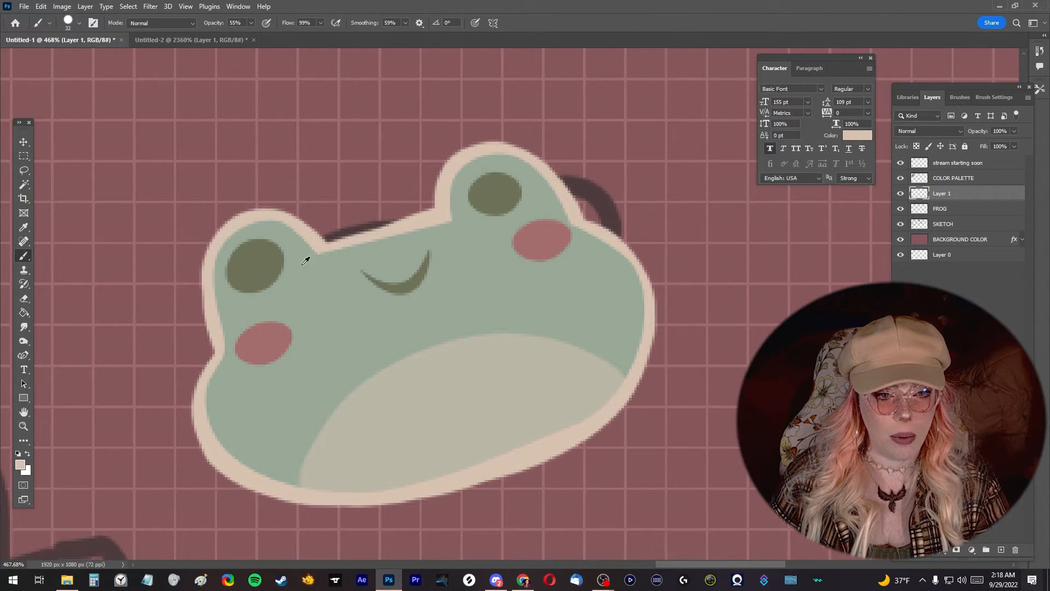
alt+click(259, 263)
click(79, 23)
scroll(400, 324, up, 2)
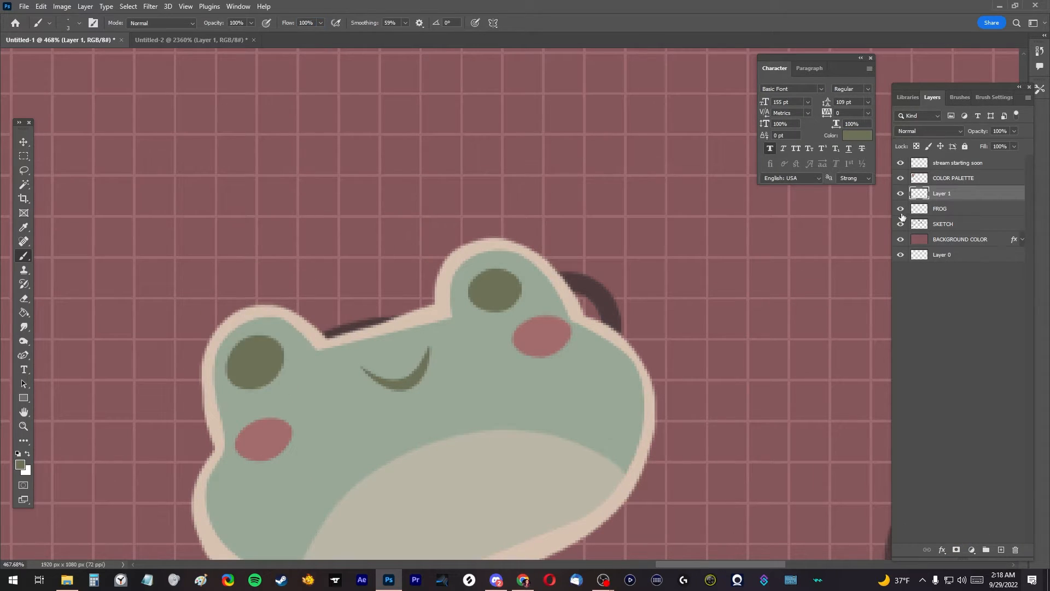
Draw two olive flower stems rising from the frog's head on a new layer between FROG and SKETCH.
click(940, 209)
click(942, 224)
key(ctrl+shift+n)
key(Return)
drag(347, 328, 281, 211)
drag(394, 322, 382, 225)
Sample the beige of the frog's outline and paint flower petals at the stem tips.
alt+click(307, 326)
click(24, 355)
click(285, 172)
key(b)
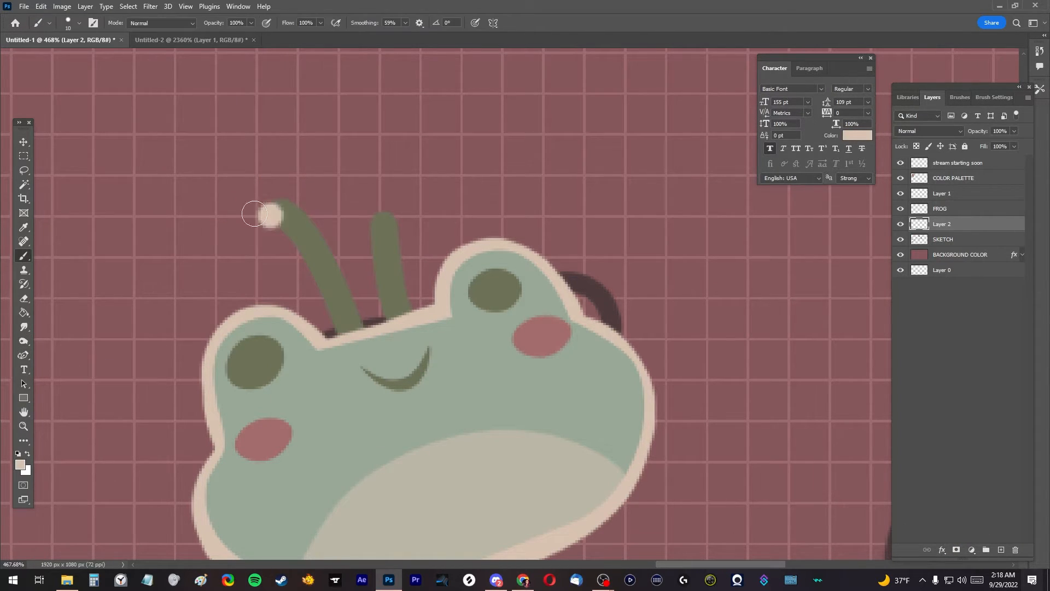
drag(272, 215, 298, 219)
scroll(381, 293, up, 1)
mouse_move(379, 197)
mouse_down()
mouse_move(421, 213)
mouse_move(401, 221)
mouse_move(374, 298)
mouse_up()
scroll(447, 115, down, 1)
Erase along the right-hand stem and paint further flower details above the frog's head with sampled colors.
key(e)
drag(385, 232, 395, 290)
key(b)
alt+click(357, 291)
alt+click(331, 202)
drag(345, 257, 426, 246)
Finish the small flowers above the frog's head and paint orange centers with a small brush.
alt+click(406, 241)
click(79, 23)
drag(366, 272, 386, 296)
alt+click(360, 253)
mouse_move(285, 253)
mouse_down()
mouse_move(302, 246)
mouse_move(298, 259)
mouse_up()
scroll(353, 269, down, 1)
drag(441, 335, 452, 343)
drag(546, 321, 562, 331)
click(556, 395)
drag(497, 397, 507, 402)
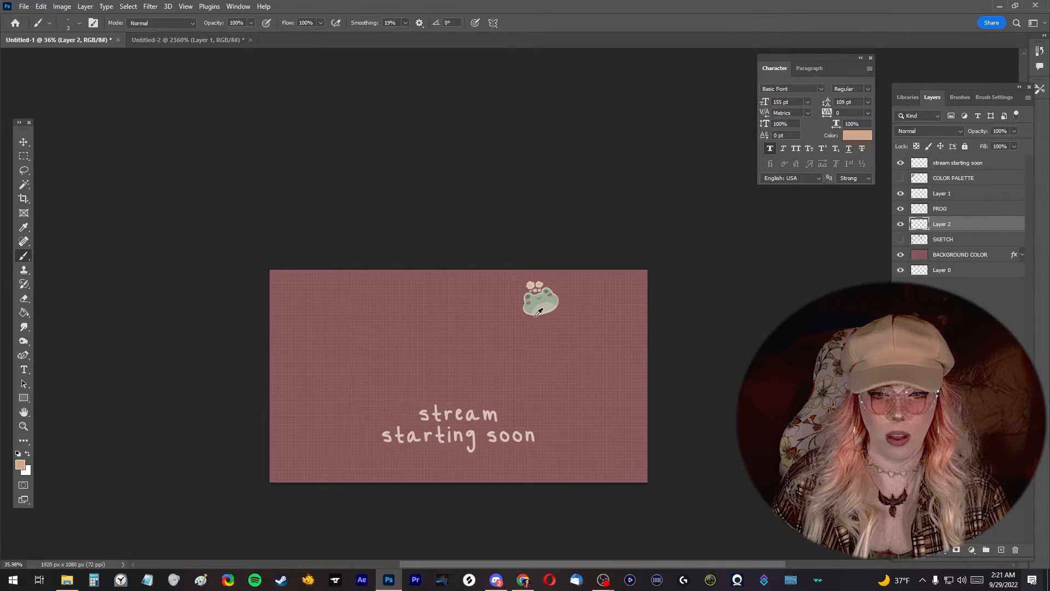
Merge the flower and stem layers with the frog into the single FROG layer.
scroll(536, 316, up, 3)
scroll(539, 311, up, 1)
scroll(738, 246, up, 2)
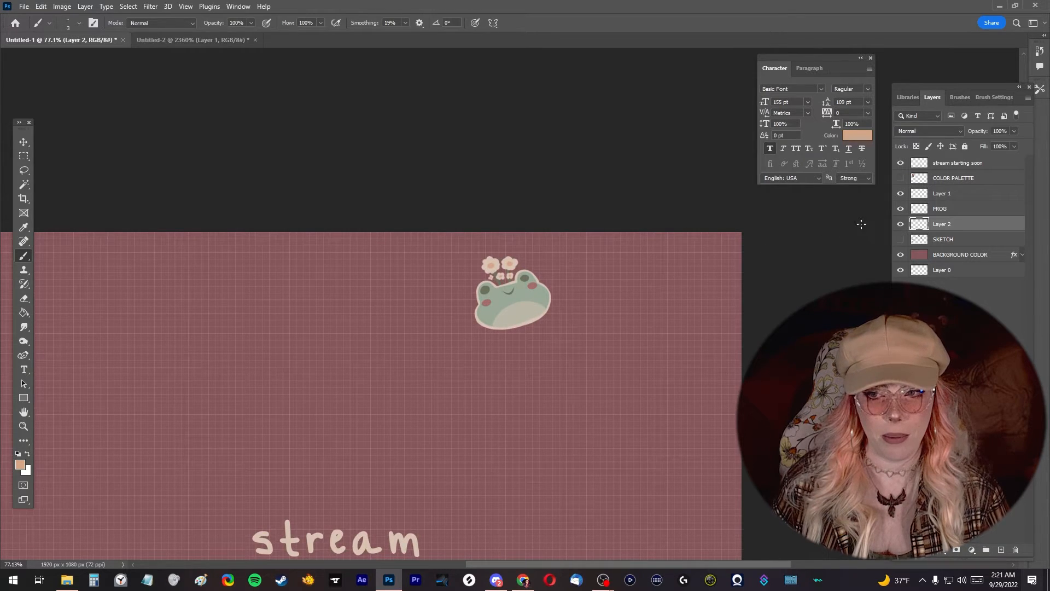
click(900, 209)
click(901, 210)
click(941, 211)
key(ctrl+e)
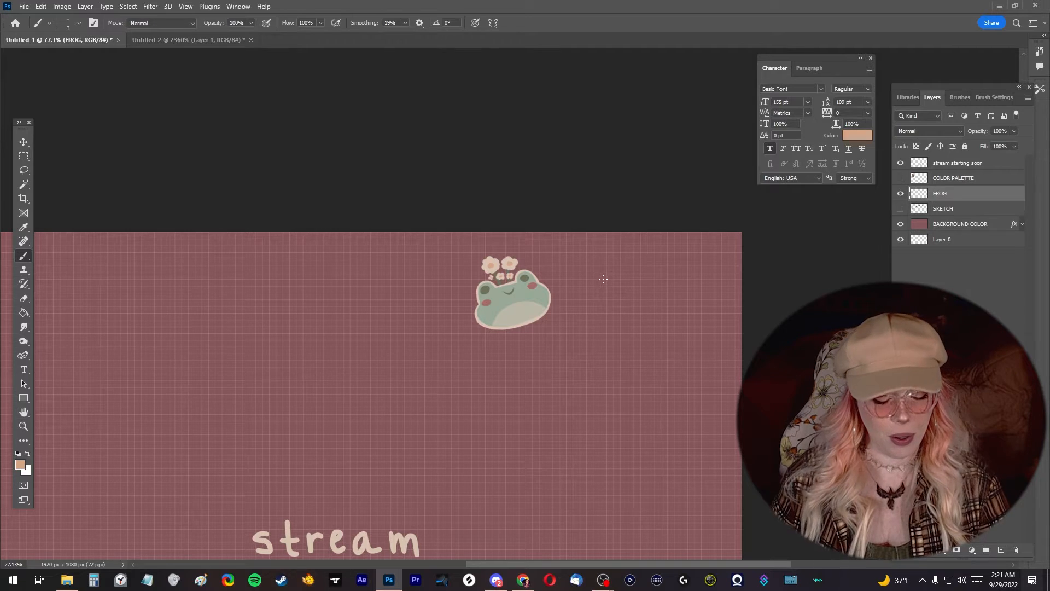
Rotate the frog clockwise with Free Transform so its head sits level.
key(ctrl+t)
drag(580, 285, 589, 304)
click(543, 25)
scroll(489, 316, down, 4)
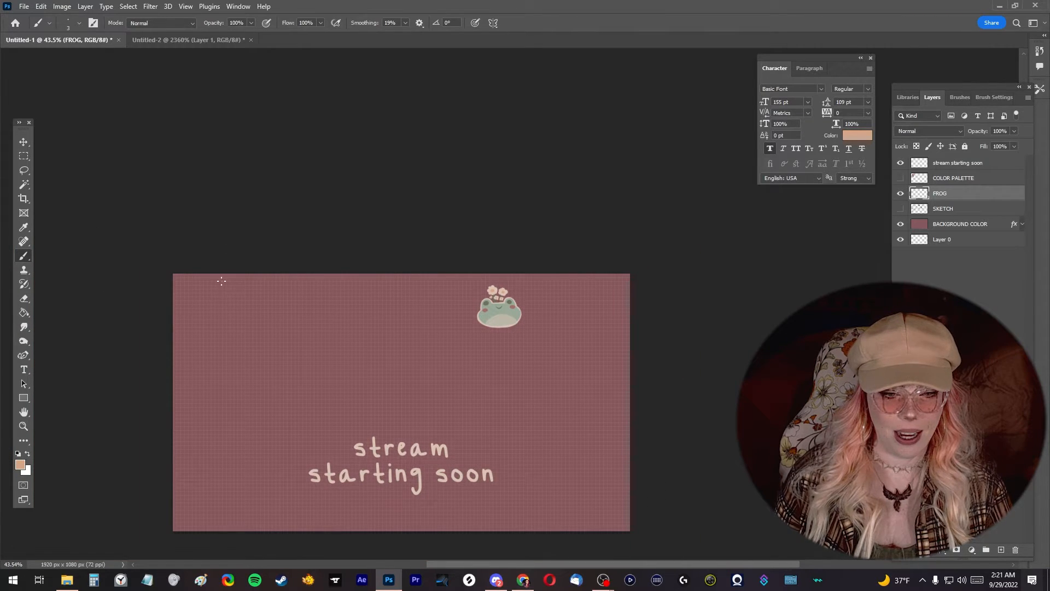
Move the frog to sit directly above the word "stream" in the canvas text.
click(24, 143)
mouse_move(509, 307)
mouse_down()
mouse_move(479, 310)
mouse_move(392, 401)
mouse_move(405, 414)
mouse_up()
scroll(389, 439, up, 10)
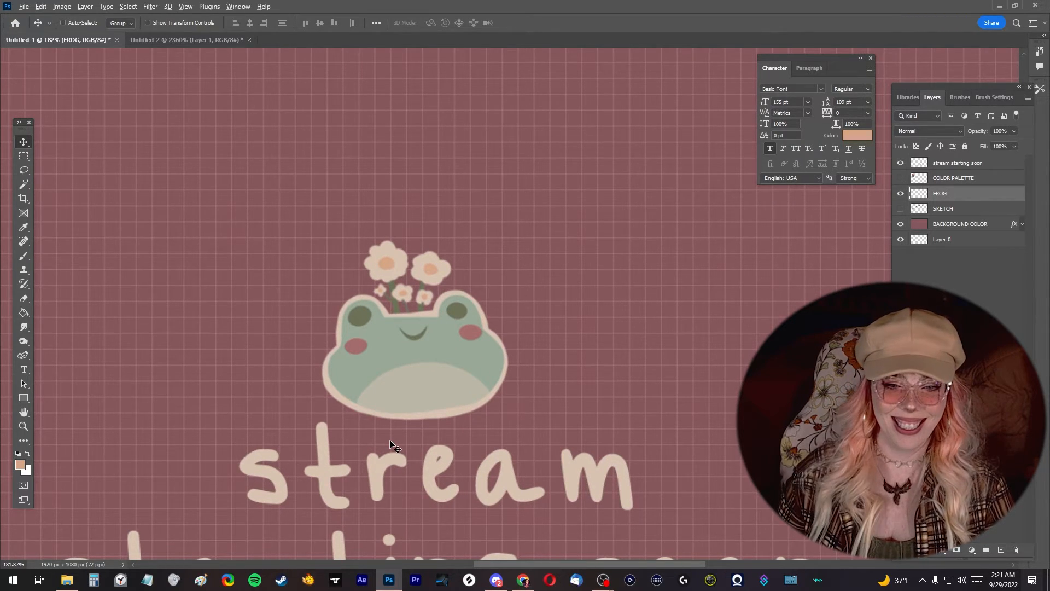
scroll(390, 440, down, 5)
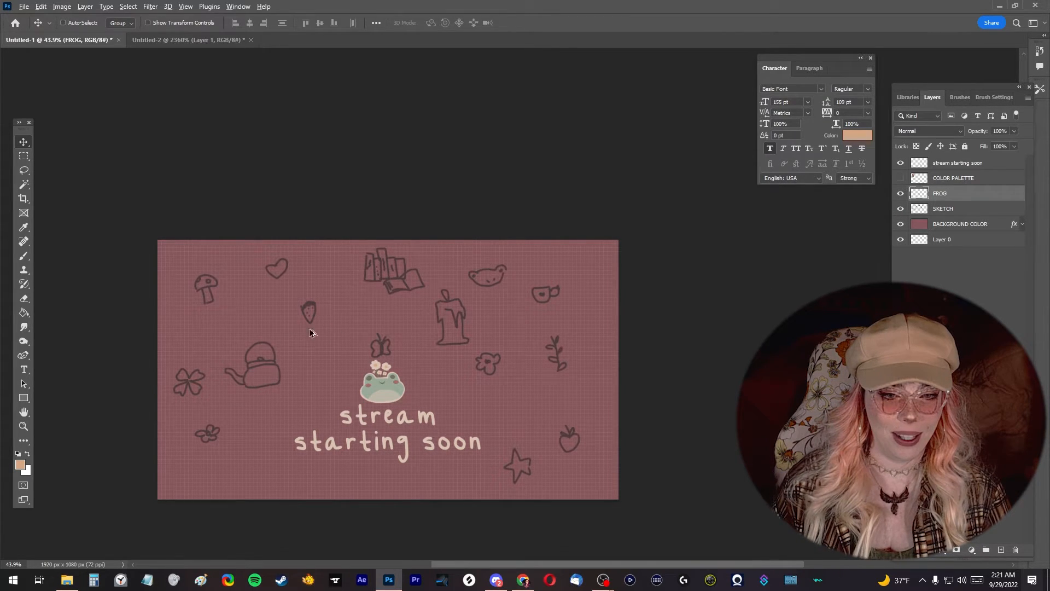
Erase the sketched frog head from the SKETCH layer with a 64 px eraser.
scroll(290, 336, up, 4)
click(23, 299)
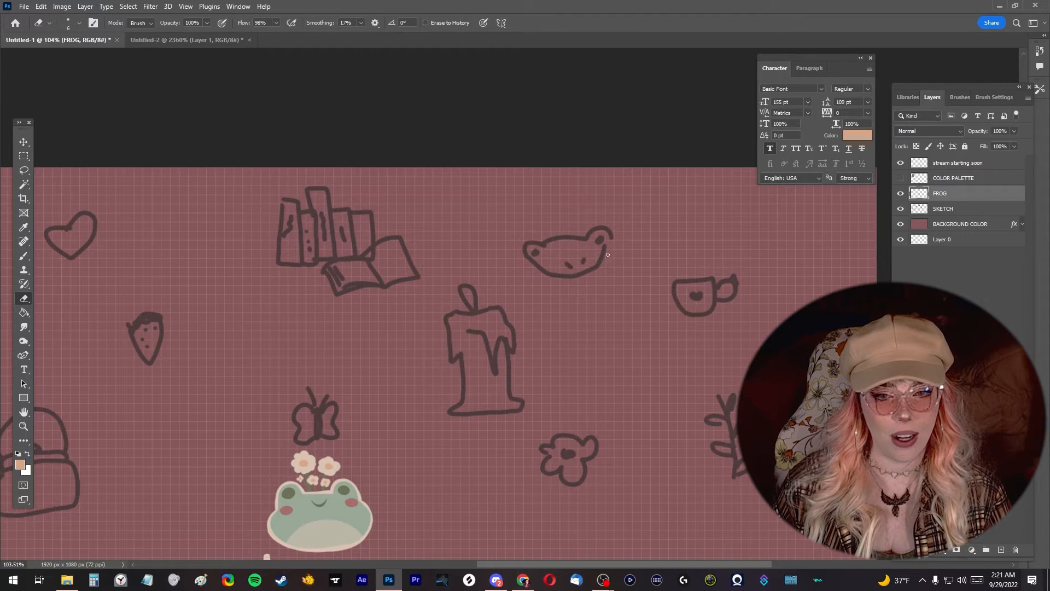
click(64, 21)
click(74, 58)
click(593, 232)
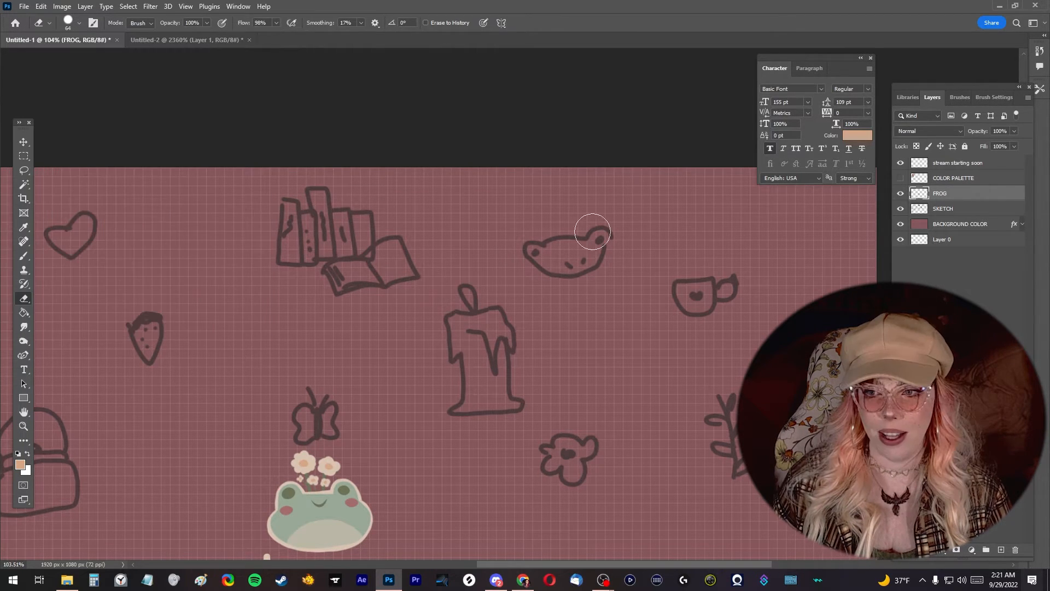
click(967, 207)
drag(553, 233, 587, 231)
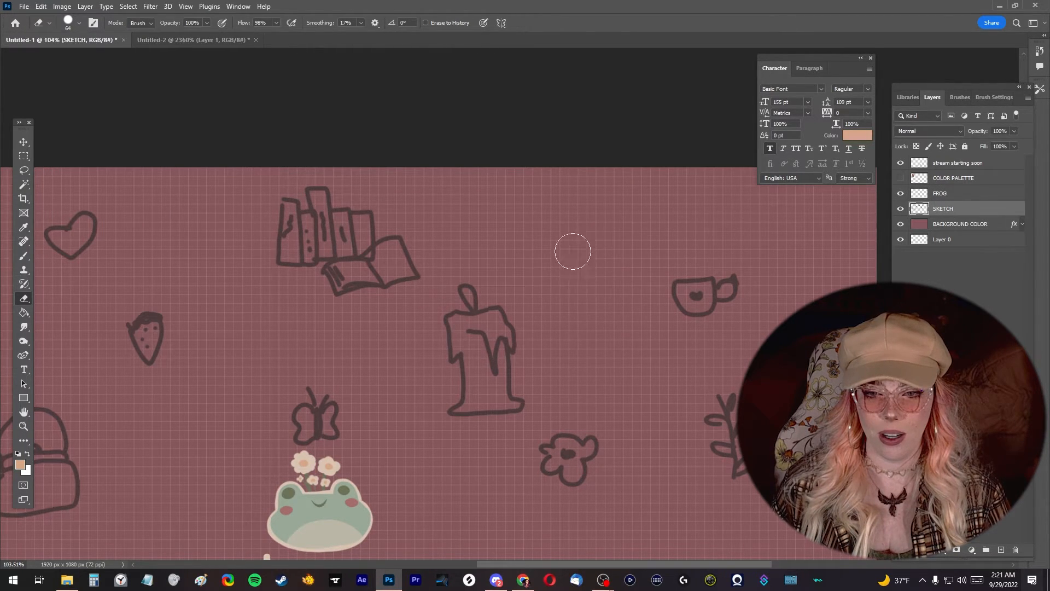
scroll(586, 249, down, 5)
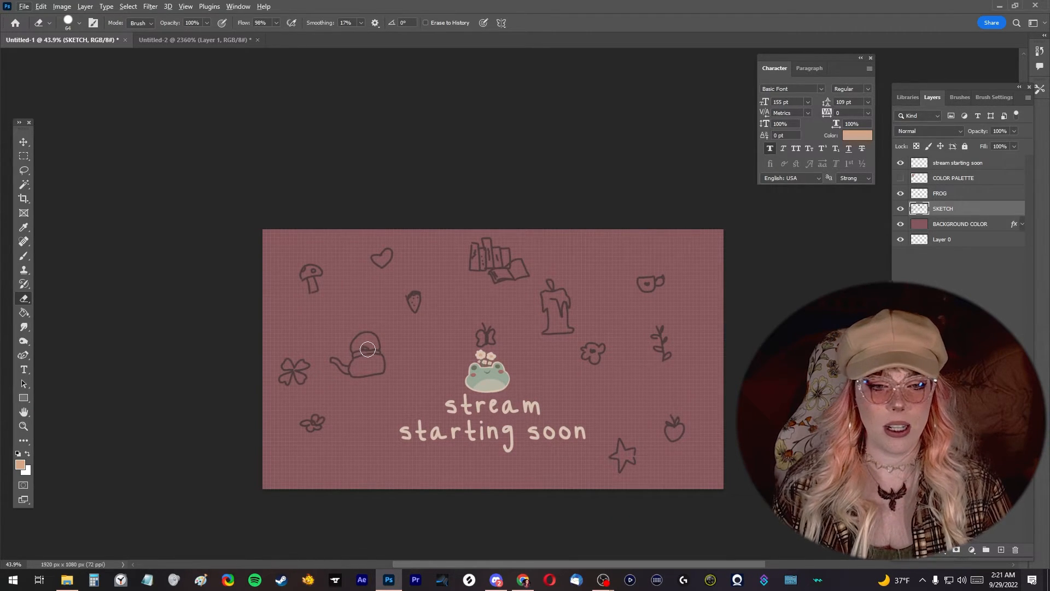
Add a CLOVER layer above SKETCH, trace the four-leaf clover with the Curvature Pen, and fill it olive green.
scroll(289, 378, up, 4)
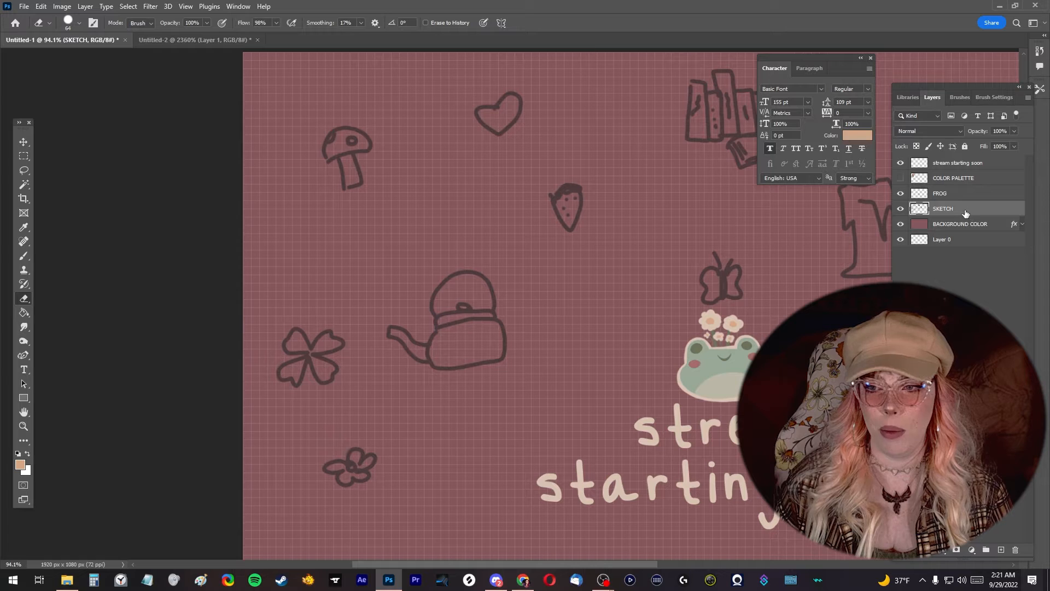
key(ctrl+shift+alt+n)
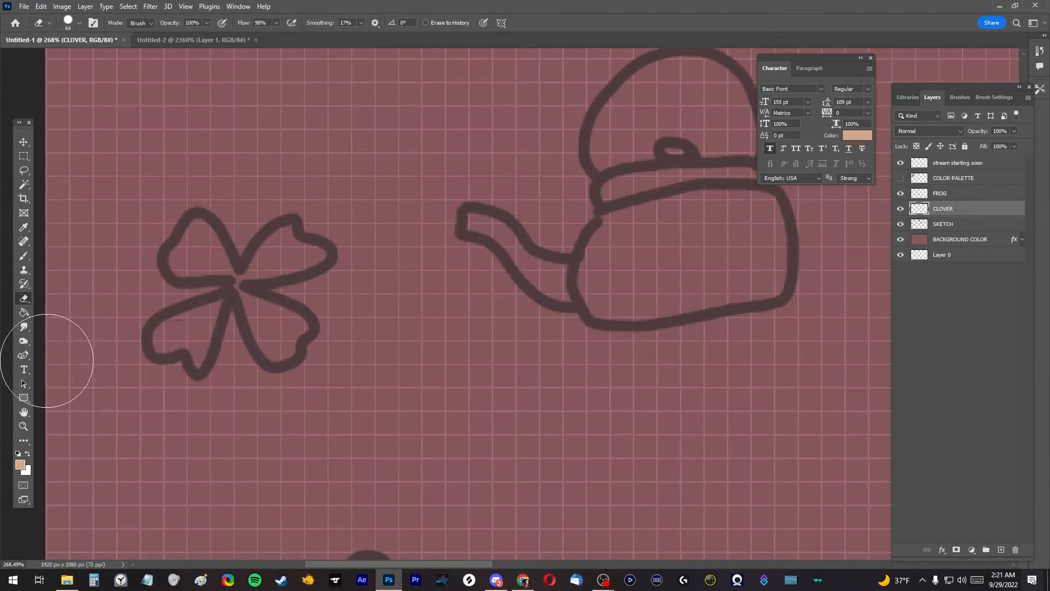
click(24, 355)
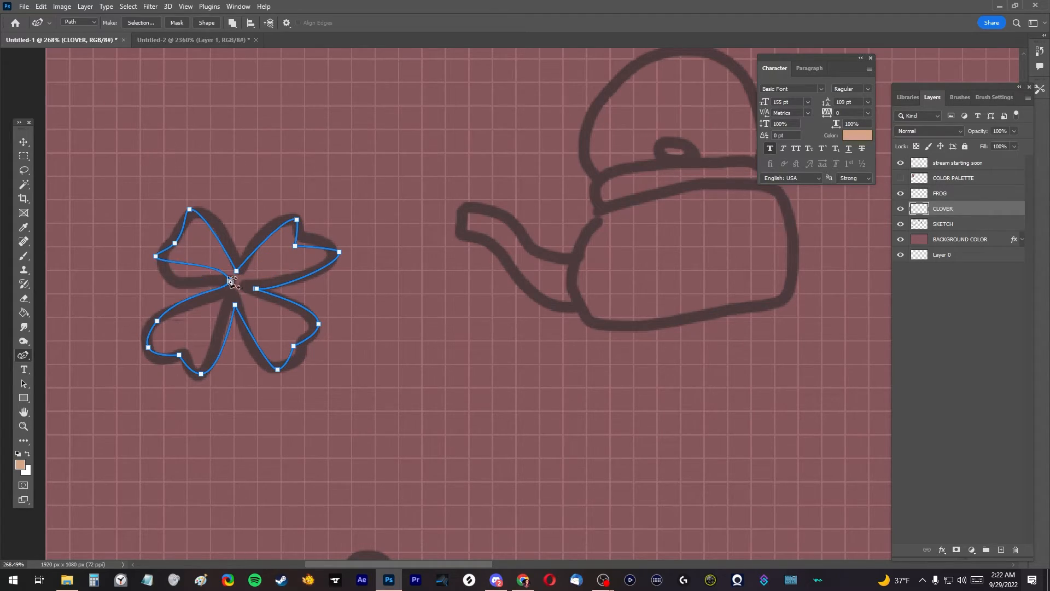
scroll(229, 283, up, 6)
scroll(235, 279, down, 12)
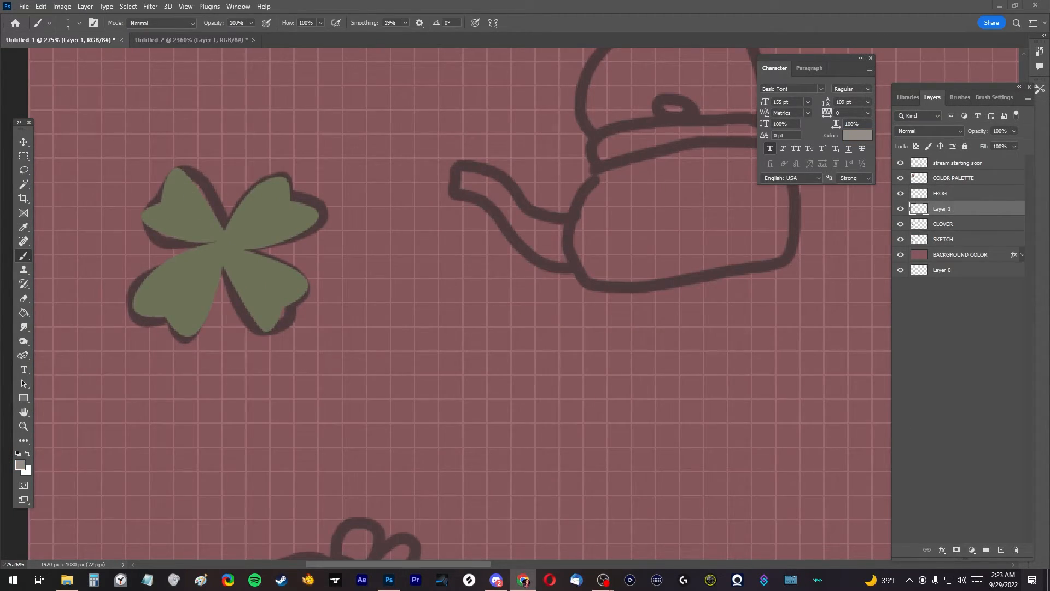
Paint gray shading on the clover leaves on a layer clipped to CLOVER, and soften it with the Smudge tool.
mouse_move(167, 232)
mouse_down()
mouse_move(197, 192)
mouse_move(288, 233)
mouse_up()
key(ctrl+alt+g)
drag(279, 265, 243, 298)
drag(208, 303, 161, 278)
click(23, 327)
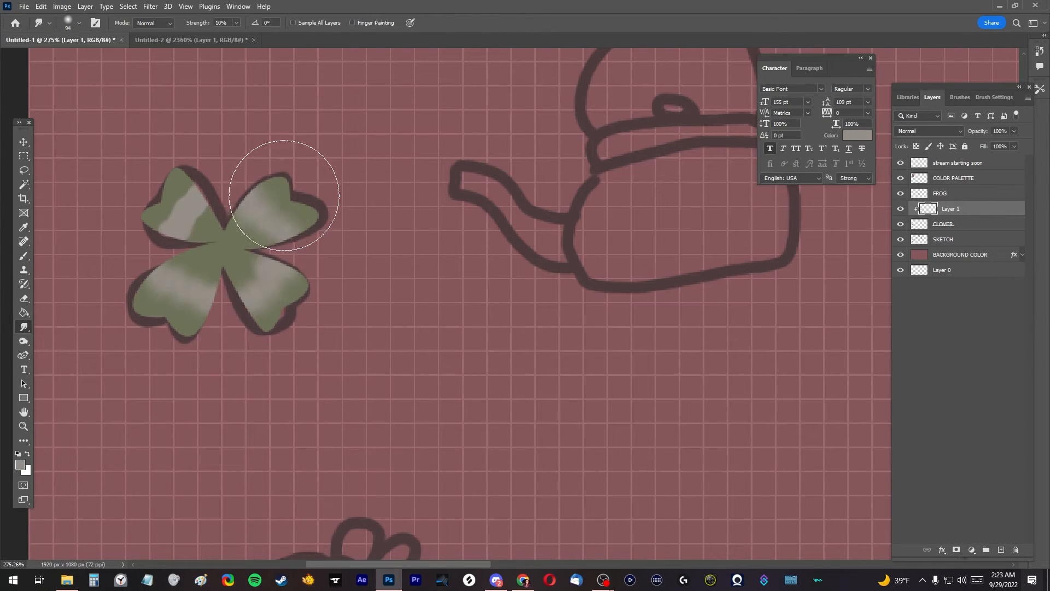
Move the working layer beneath CLOVER and paint the clover's beige outline and curved stem.
click(24, 256)
click(79, 23)
drag(951, 208, 951, 232)
scroll(544, 277, down, 4)
scroll(544, 277, up, 6)
click(80, 23)
mouse_move(524, 262)
mouse_down()
mouse_move(465, 389)
mouse_move(678, 216)
mouse_move(401, 357)
mouse_up()
scroll(534, 221, down, 9)
click(901, 240)
Outline the coral flower in beige on a layer beneath FLOWER 1 with a 15 px brush.
scroll(535, 230, up, 8)
click(79, 23)
click(122, 46)
text(260.3)
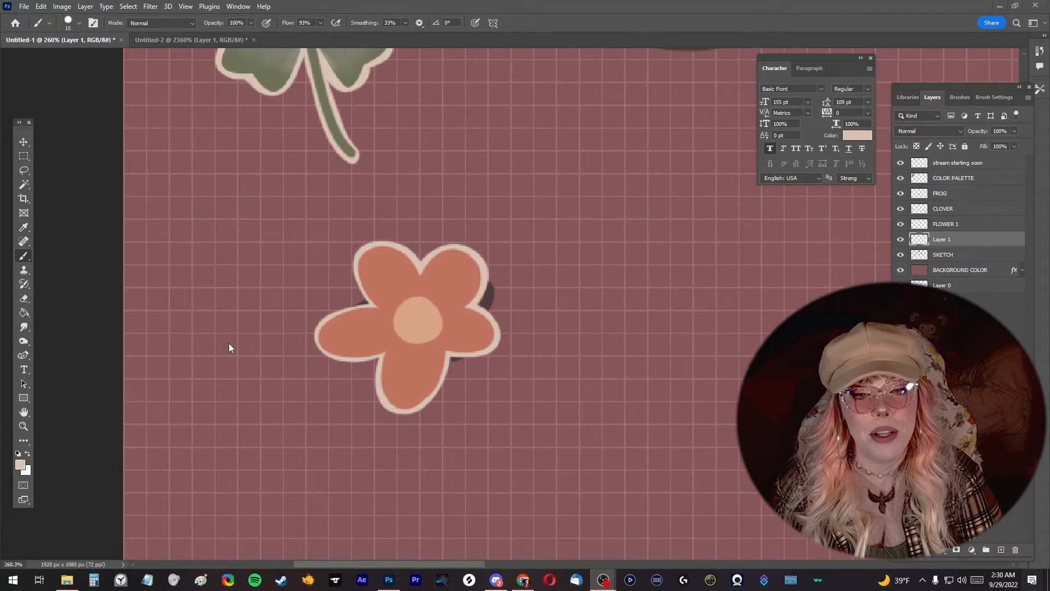
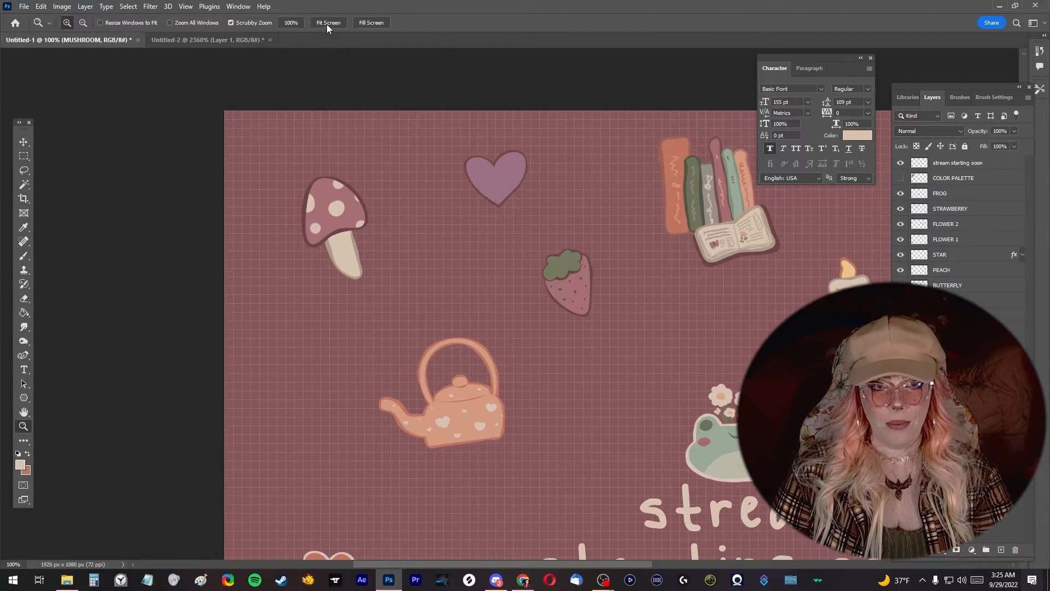
Fit the whole overlay in view and toggle the KETTLE layer's visibility to check its artwork.
click(329, 23)
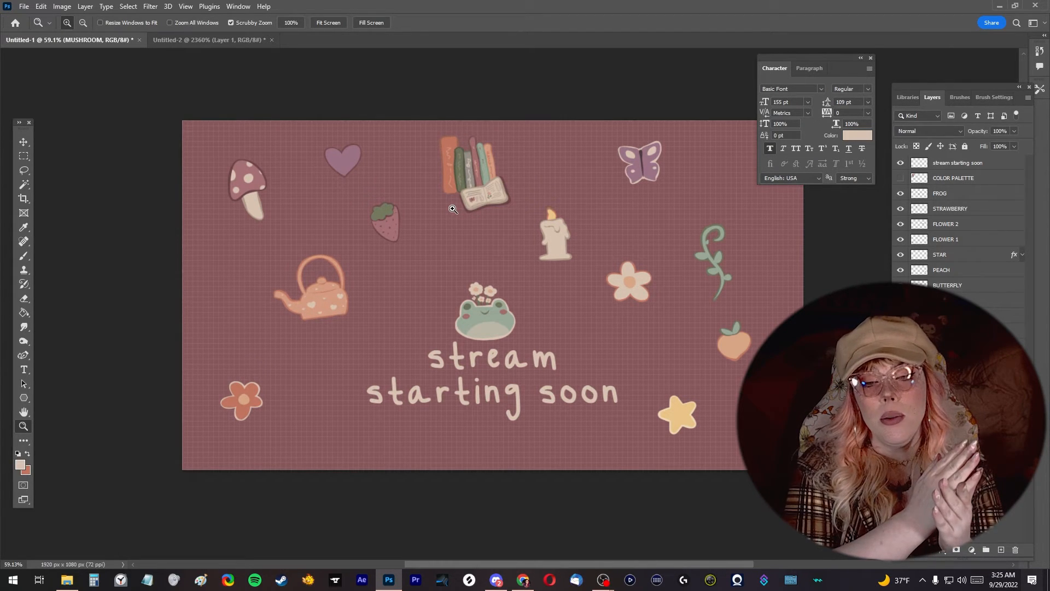
key(v)
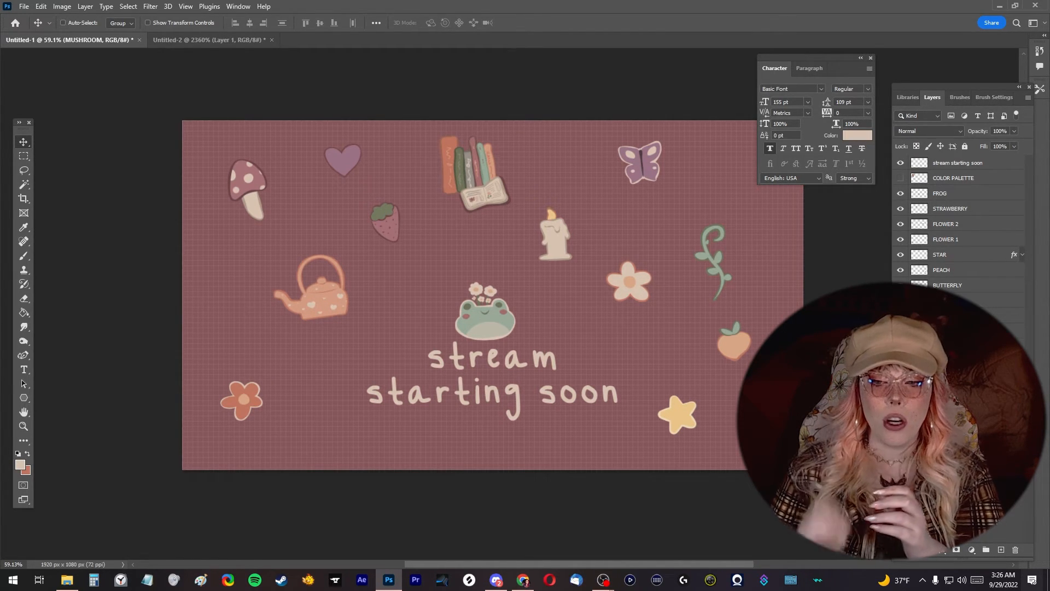
click(901, 331)
click(900, 332)
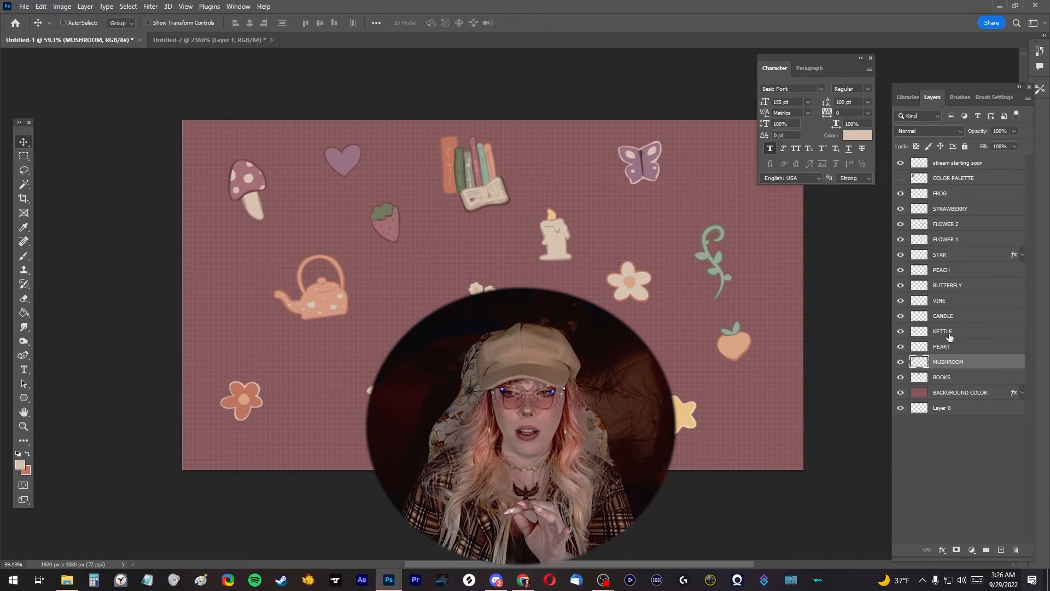
Move the kettle slightly down on the canvas and check the CANDLE layer by toggling its visibility.
click(948, 335)
drag(380, 306, 384, 330)
click(900, 316)
click(901, 316)
Show the COLOR PALETTE layer and move its swatches to the middle of the canvas below the books.
click(962, 393)
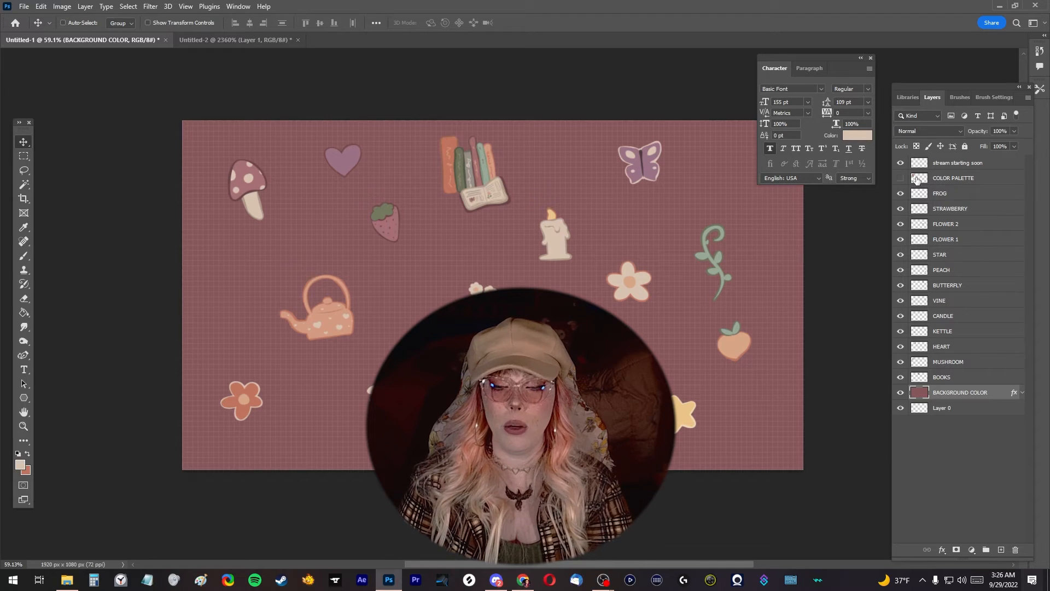
click(943, 181)
click(901, 178)
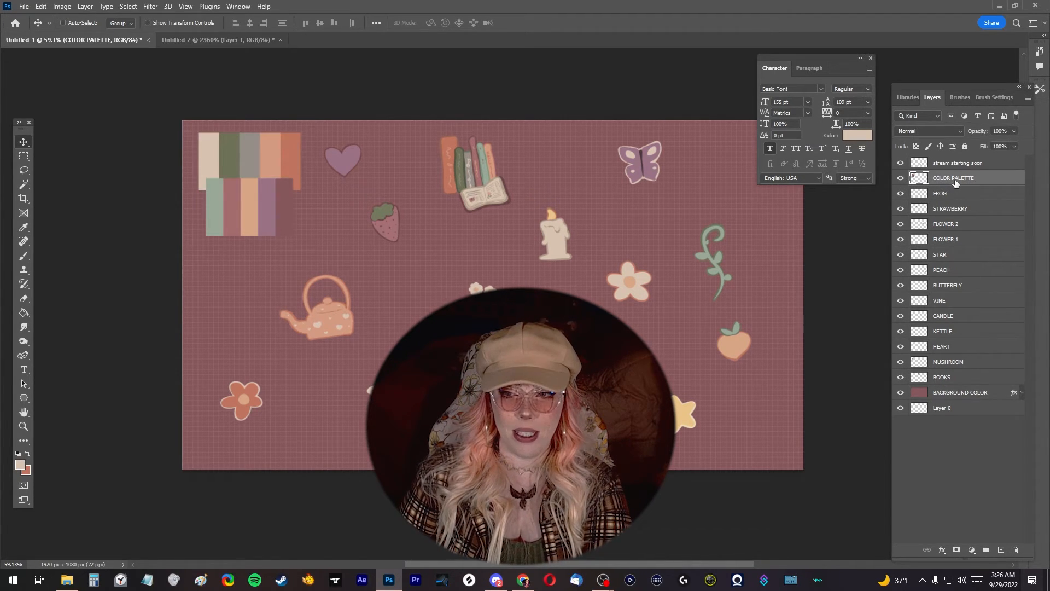
drag(262, 207, 463, 285)
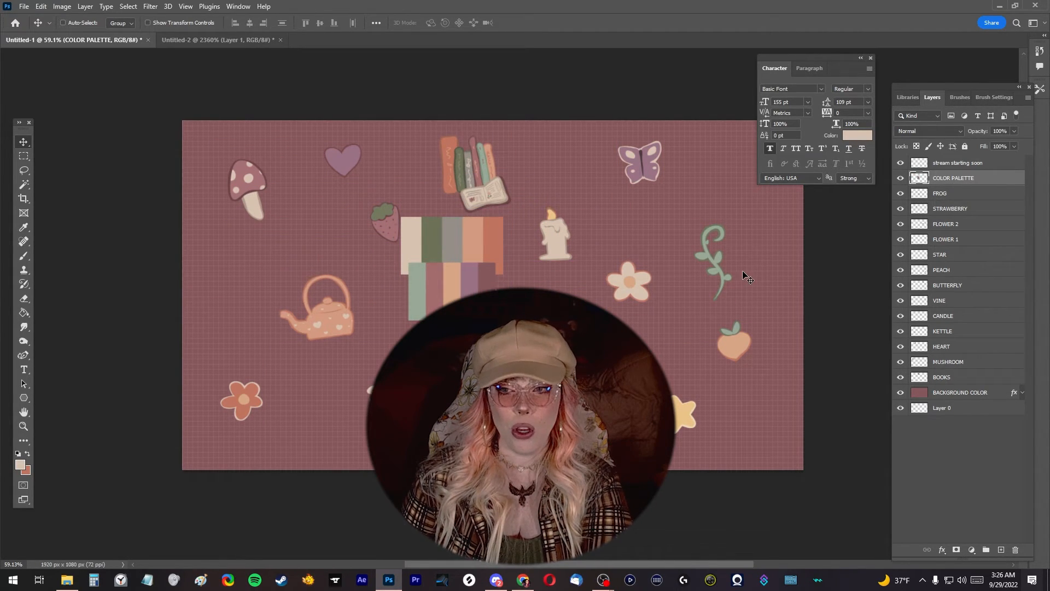
Toggle the COLOR PALETTE layer's visibility, delete the layer, and undo the deletion.
click(901, 181)
click(901, 180)
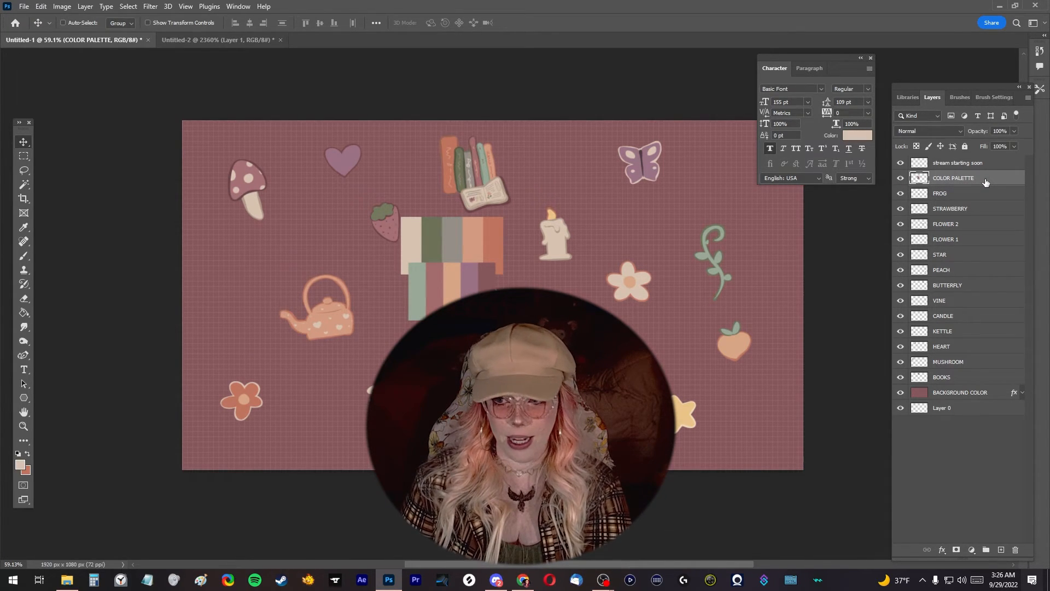
key(Delete)
key(ctrl+z)
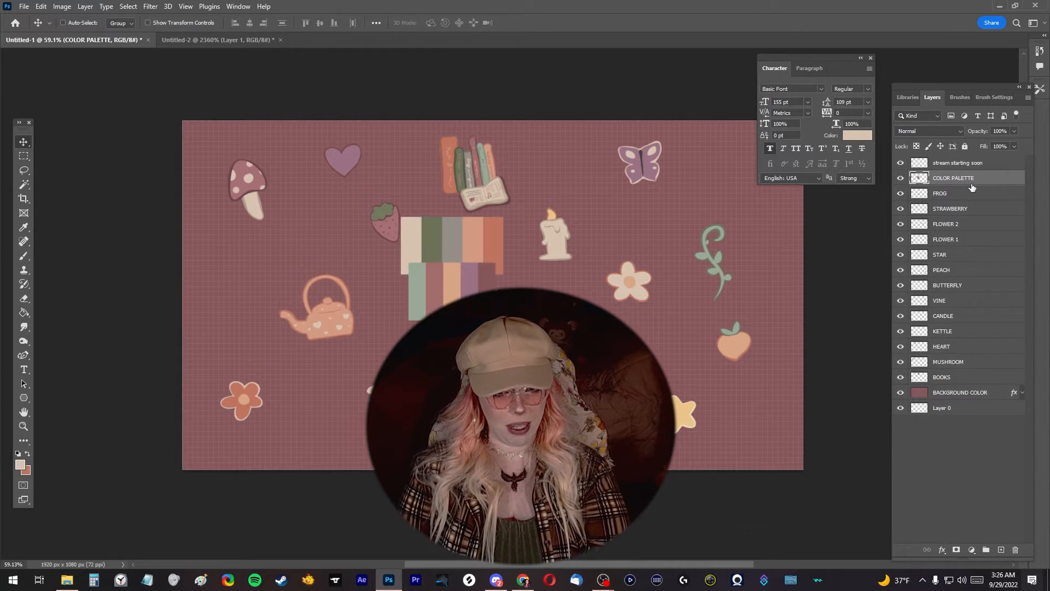
Delete the COLOR PALETTE layer and move the kettle down toward the lower-left part of the canvas.
mouse_move(412, 276)
mouse_down()
mouse_move(436, 355)
mouse_move(524, 275)
mouse_move(414, 297)
mouse_up()
key(Delete)
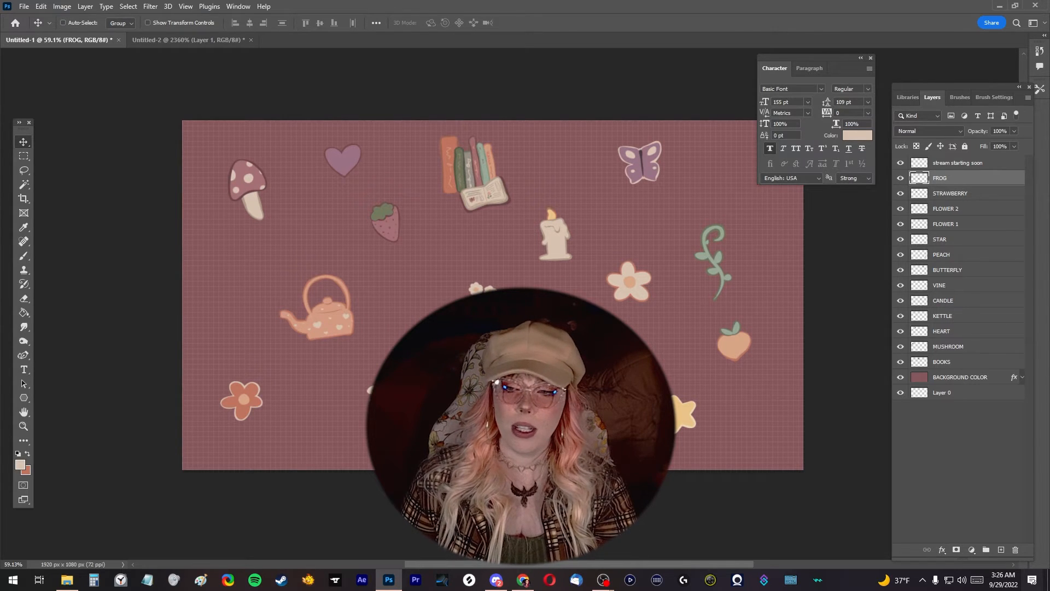
click(978, 318)
drag(327, 322, 328, 402)
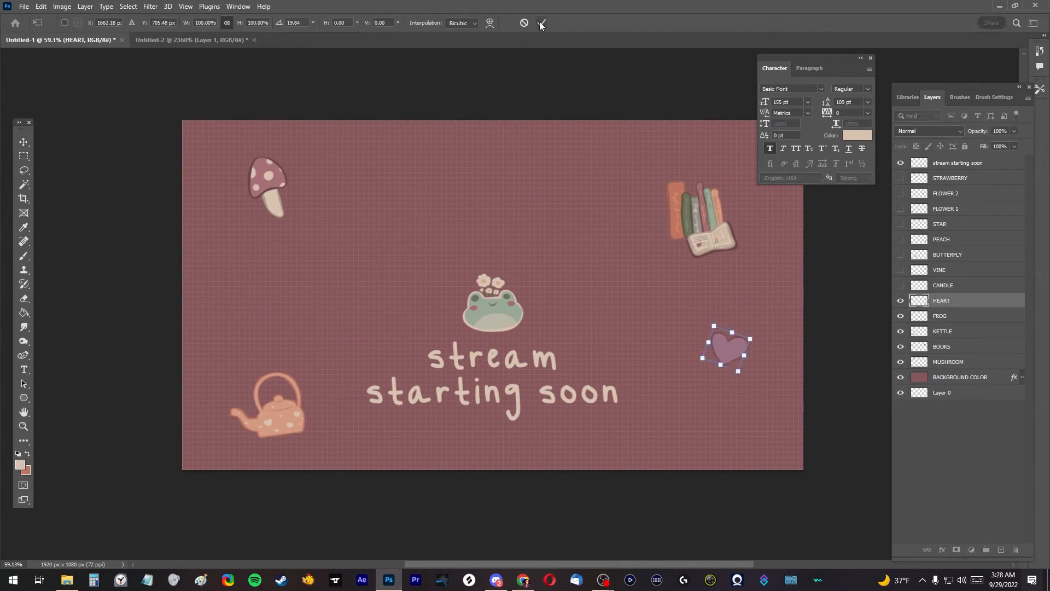
Show the hidden PEACH, STAR, FLOWER 1 and FLOWER 2 layers.
click(901, 239)
click(901, 223)
click(901, 209)
click(901, 193)
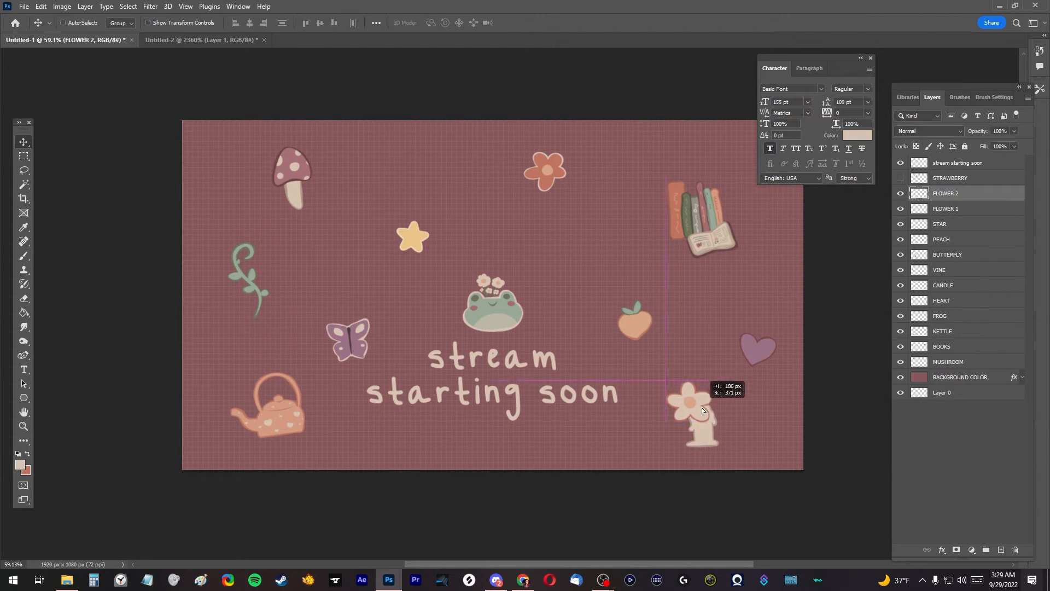
Show the STRAWBERRY layer and reposition the candle, peach and white flower, with the peach beside the mushroom along the canvas's upper edge.
drag(701, 423, 595, 250)
click(901, 178)
drag(633, 322, 403, 159)
drag(675, 348, 589, 186)
Move the orange flower to the canvas's lower-right area and the candle near its right edge below the books.
click(946, 208)
drag(547, 175, 702, 429)
click(943, 285)
drag(603, 260, 755, 341)
Close the character formatting settings and shift the strawberry slightly left toward the frog.
click(871, 58)
click(942, 301)
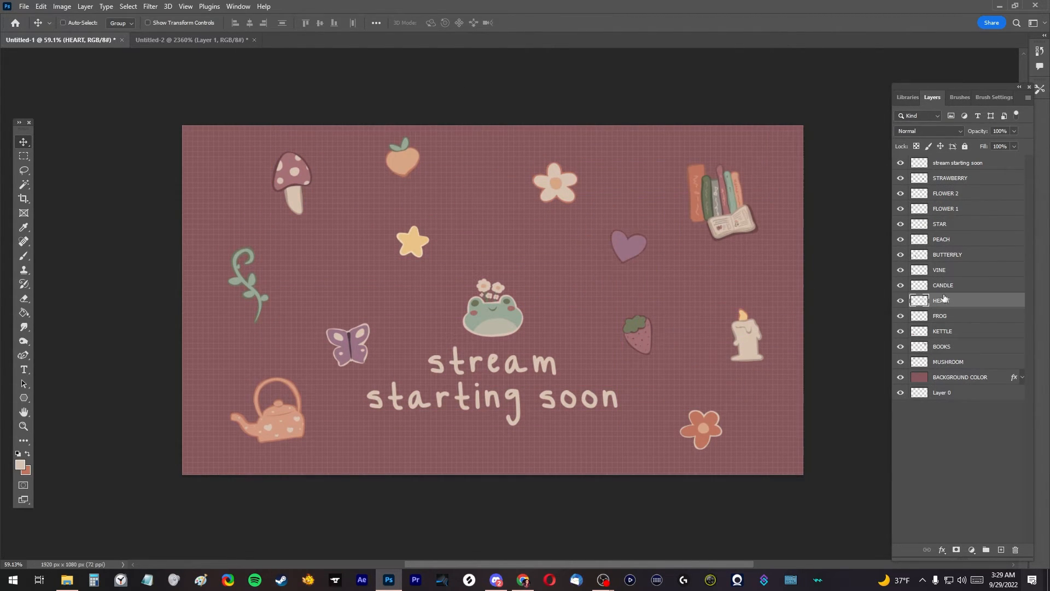
click(950, 178)
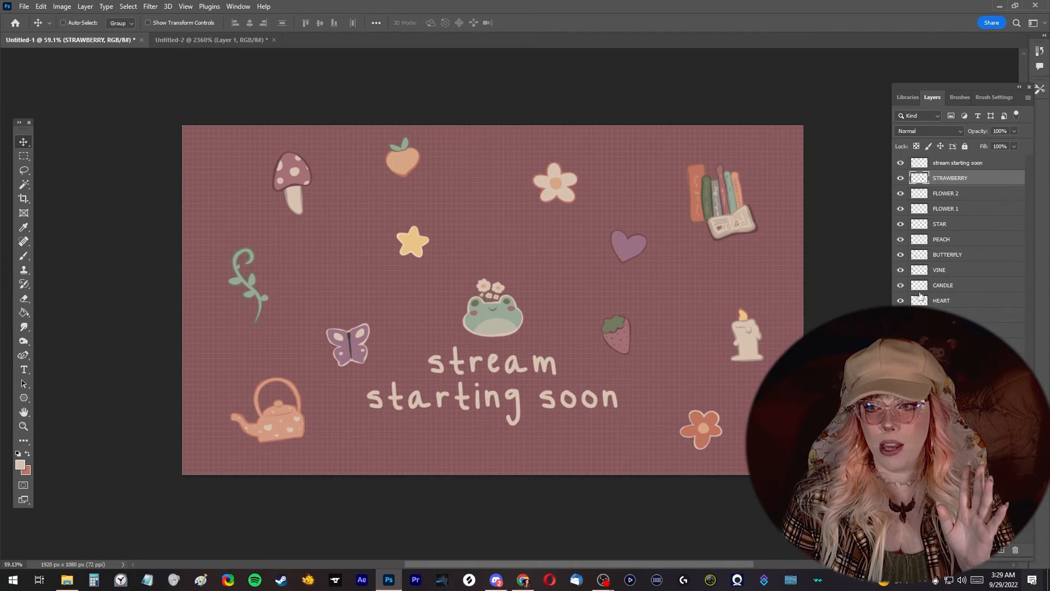
Toggle the stream starting soon layer's visibility and move its text slightly down, farther below the frog.
click(901, 163)
click(901, 163)
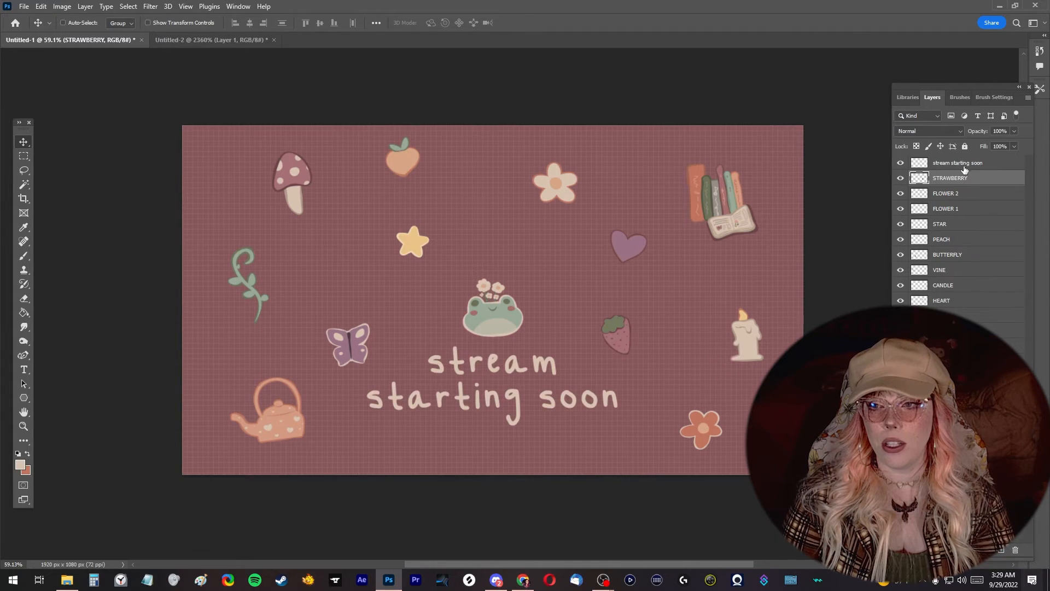
click(963, 163)
drag(559, 382, 559, 401)
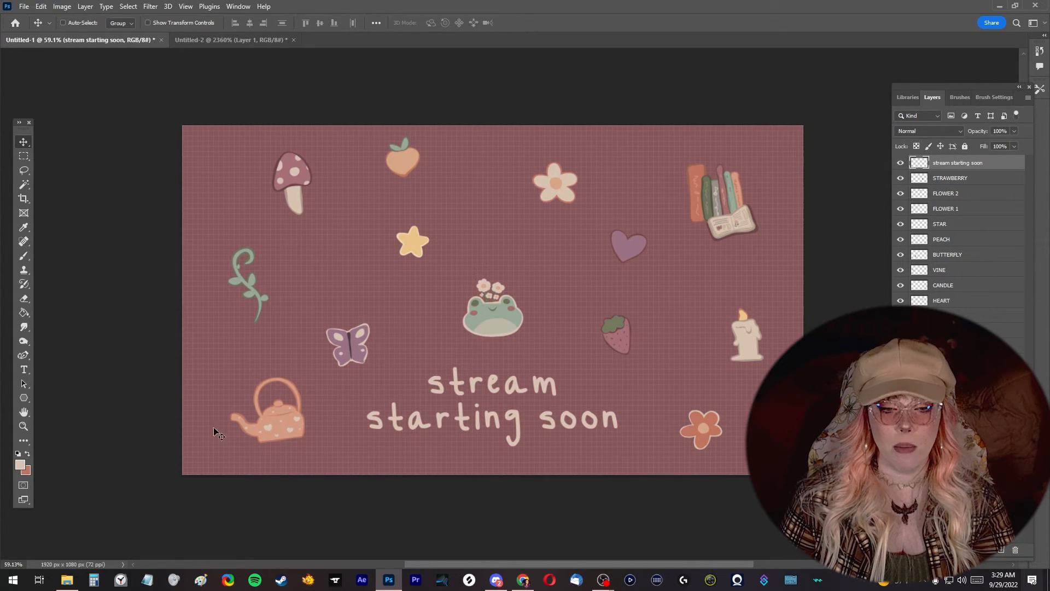
Add the text "stream will be right back" below the frog and rasterize its layer for Brush touch-ups on the cut-off g.
click(24, 370)
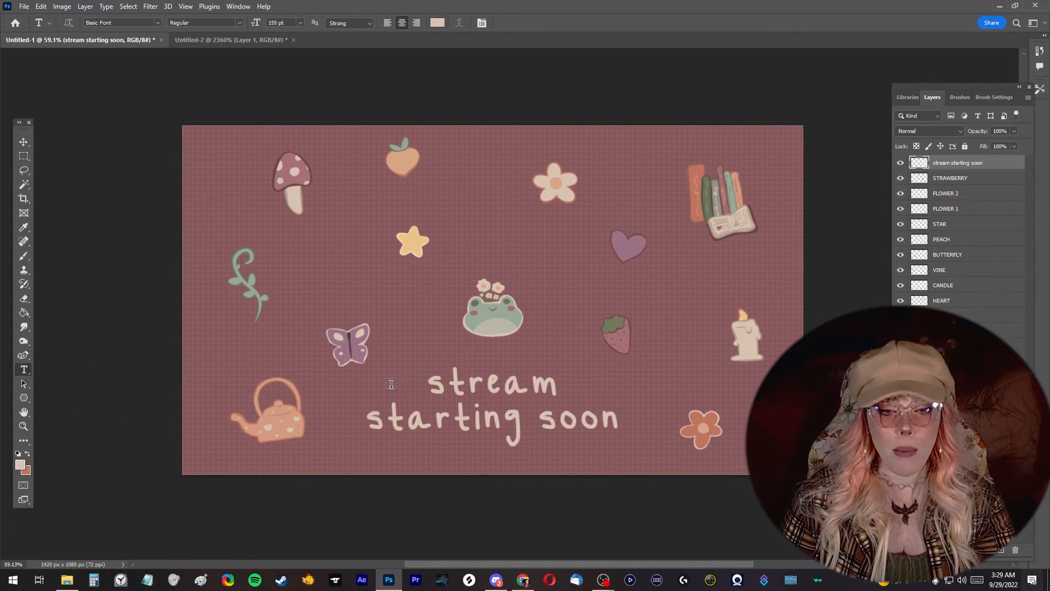
drag(458, 392, 641, 448)
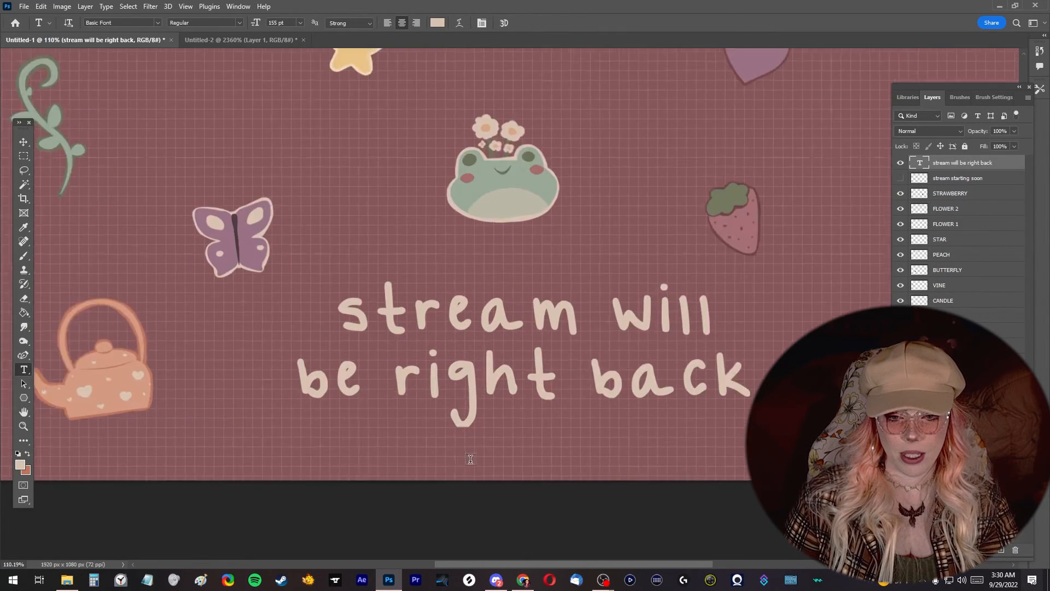
scroll(471, 458, up, 8)
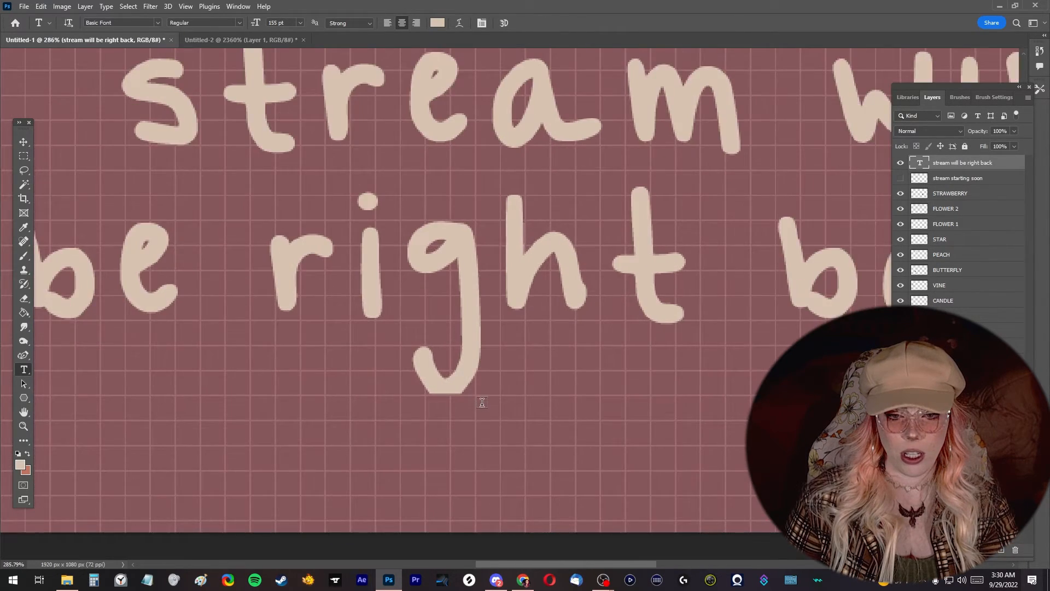
right_click(1005, 169)
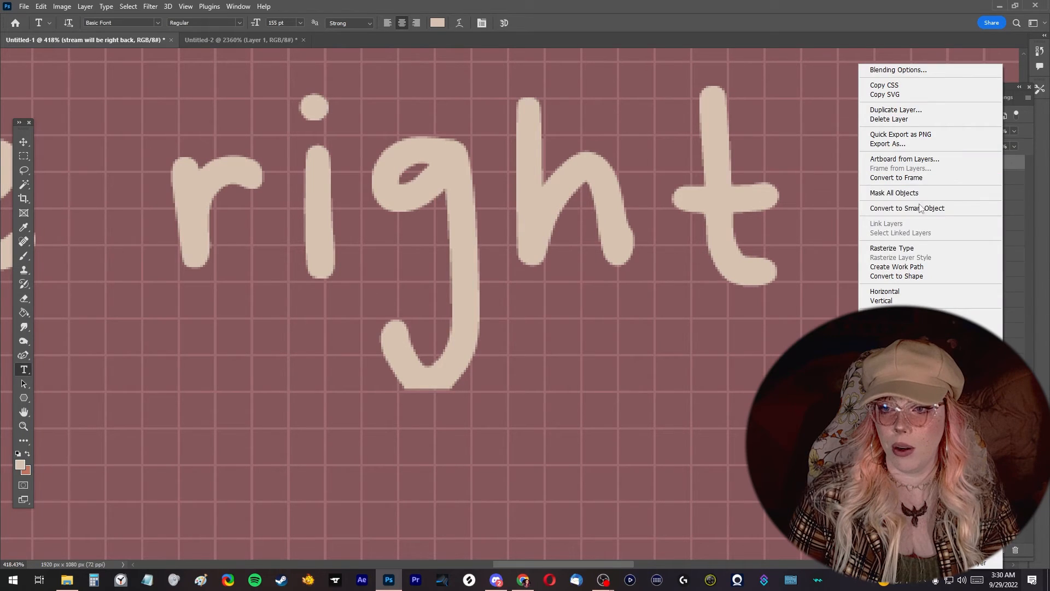
click(902, 248)
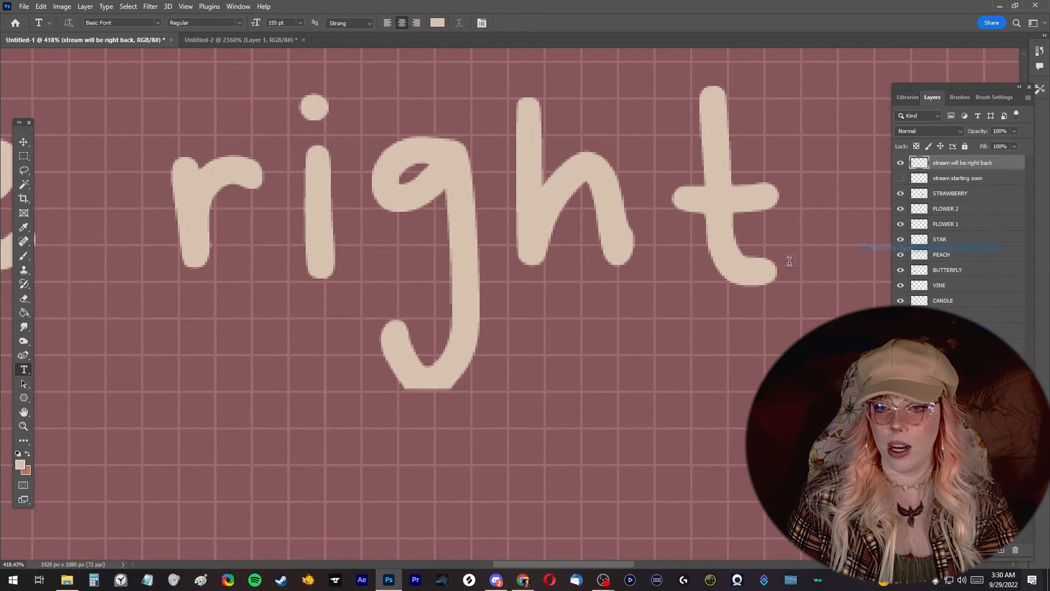
click(29, 258)
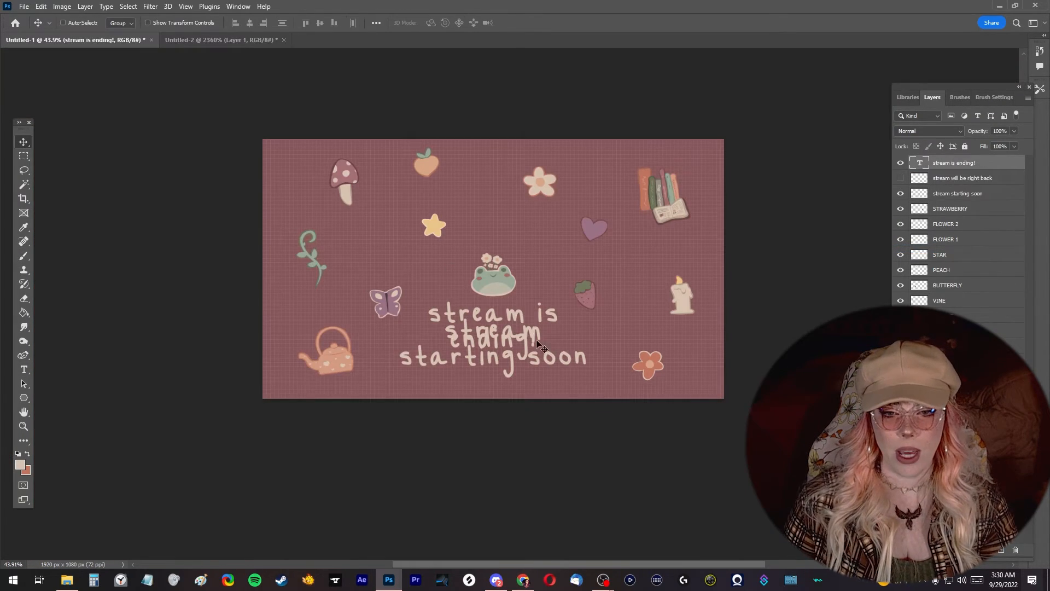
Align the "stream is ending!" and "stream will be right back" texts with the "stream starting soon" text, hiding each layer again.
drag(532, 311, 525, 335)
click(901, 163)
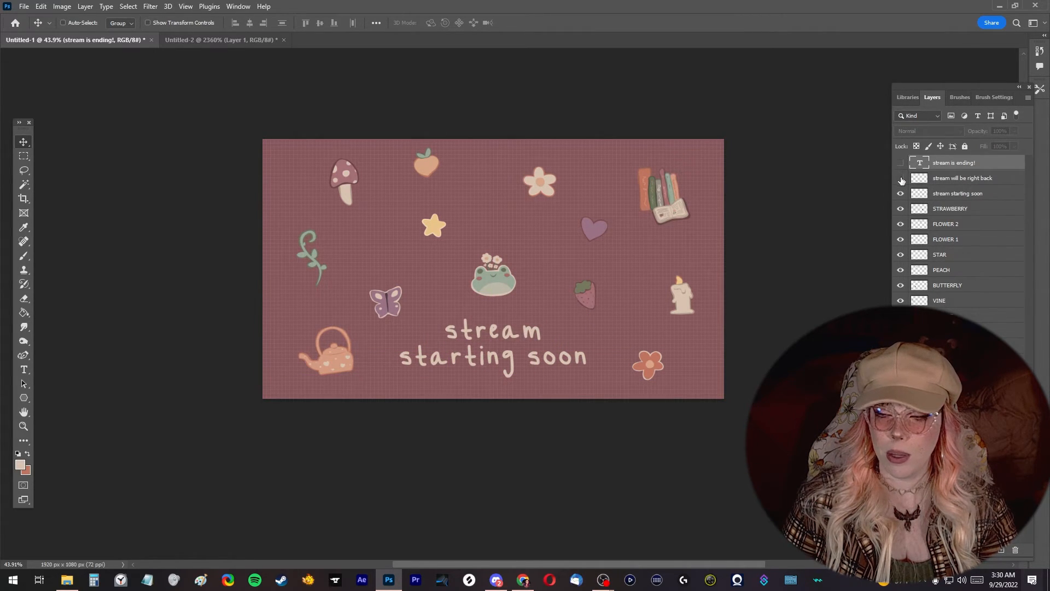
click(901, 181)
click(946, 184)
mouse_move(544, 336)
mouse_down()
mouse_move(542, 324)
mouse_move(535, 335)
mouse_up()
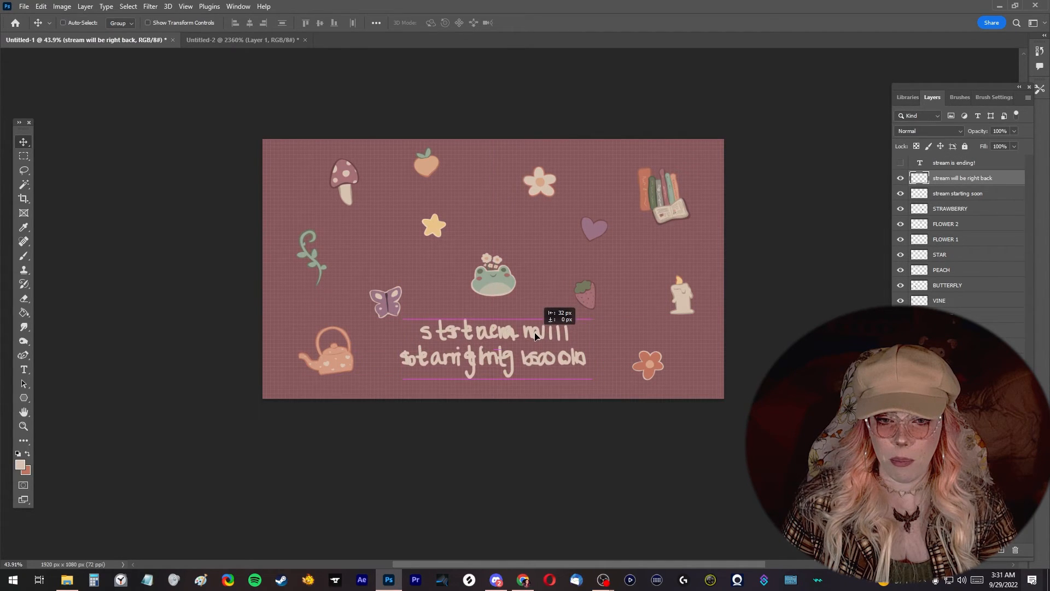
click(900, 179)
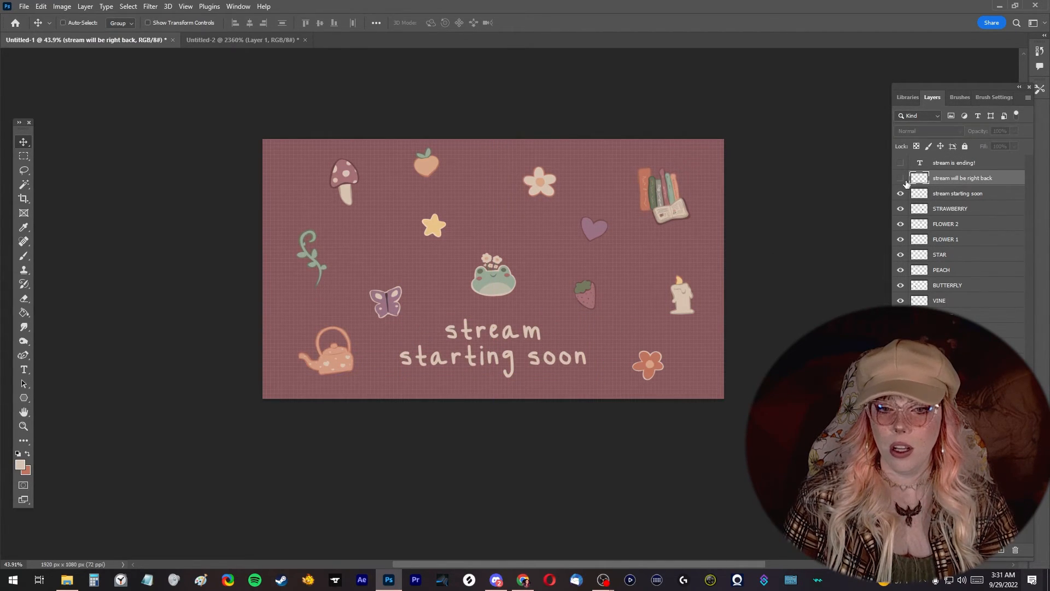
Compare the starting, be-right-back and ending text variants by showing their layers one at a time.
click(900, 194)
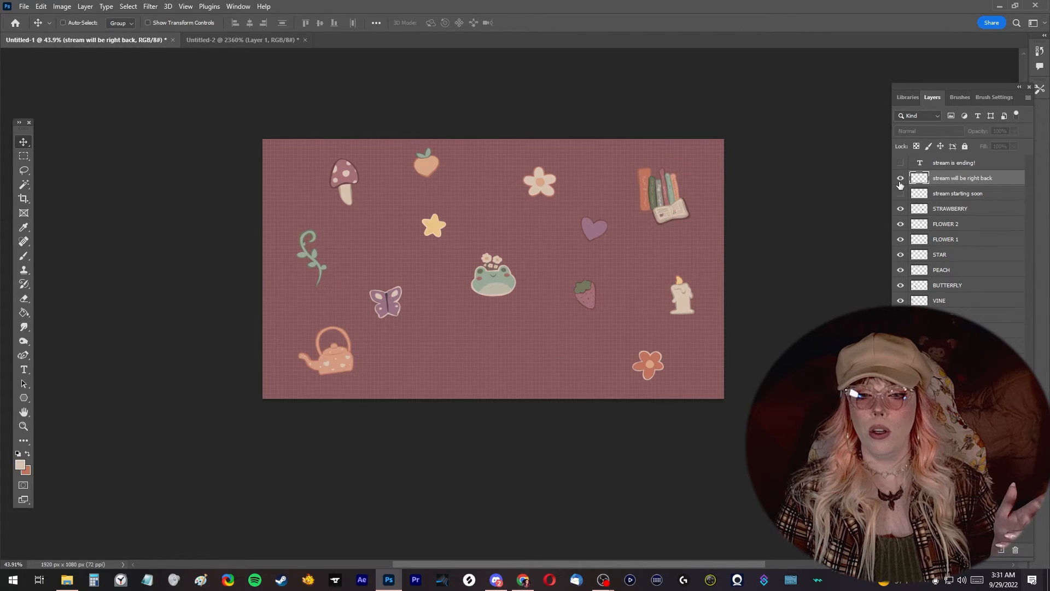
click(899, 179)
click(900, 179)
click(900, 163)
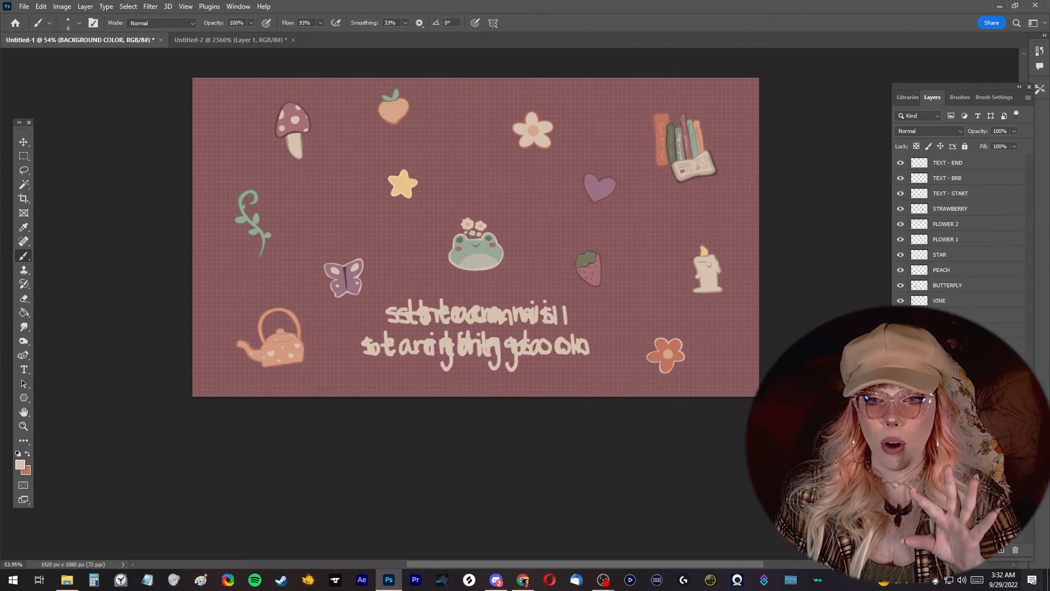
Check that each element is on its own layer by toggling visibility from VINE up through TEXT - START.
click(899, 300)
click(900, 300)
click(900, 285)
click(900, 285)
click(901, 271)
click(901, 270)
click(901, 256)
click(901, 255)
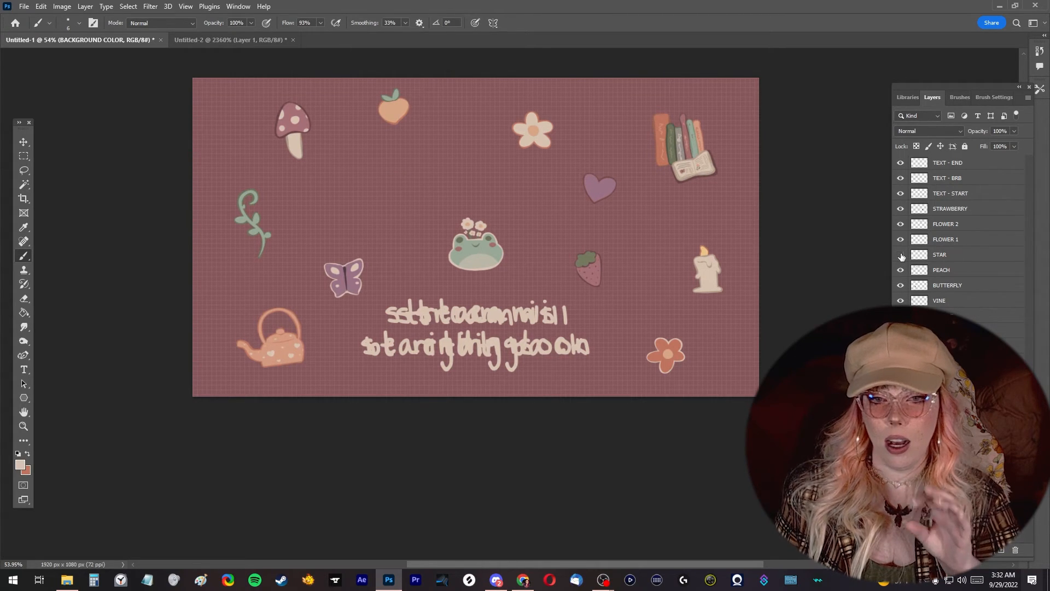
click(901, 255)
click(900, 240)
click(901, 240)
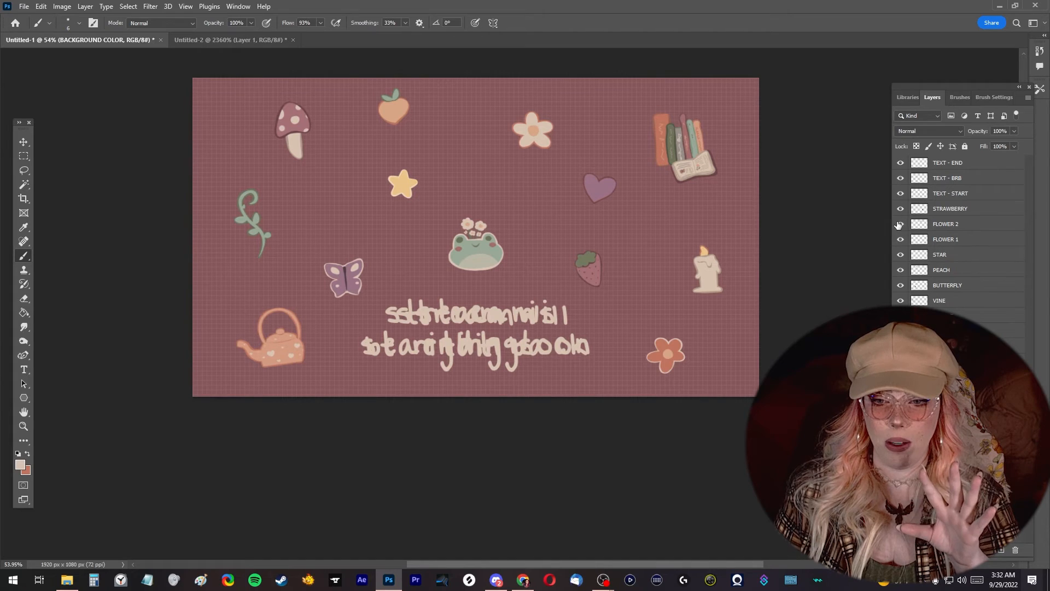
click(900, 224)
click(900, 224)
click(901, 208)
click(901, 208)
click(900, 194)
click(900, 194)
Hide the TEXT - BRB and TEXT - END layers, keeping only the starting text shown.
click(901, 178)
click(900, 163)
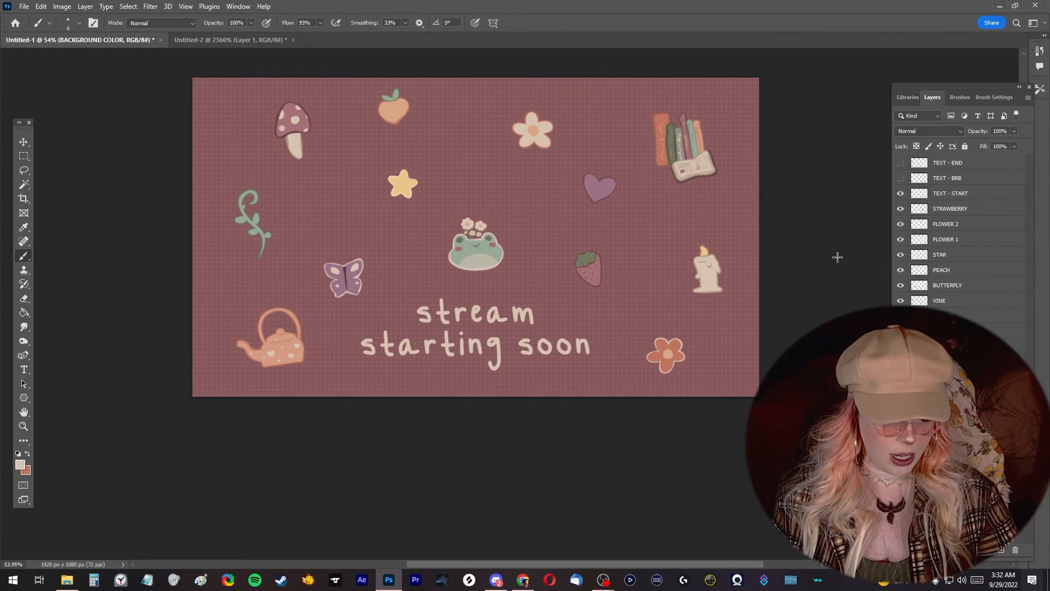
Save a copy on the computer as a PSD named STARTING SOON in the COTTAGE CORE ISH folder, with Maximize Compatibility on.
key(ctrl+alt+s)
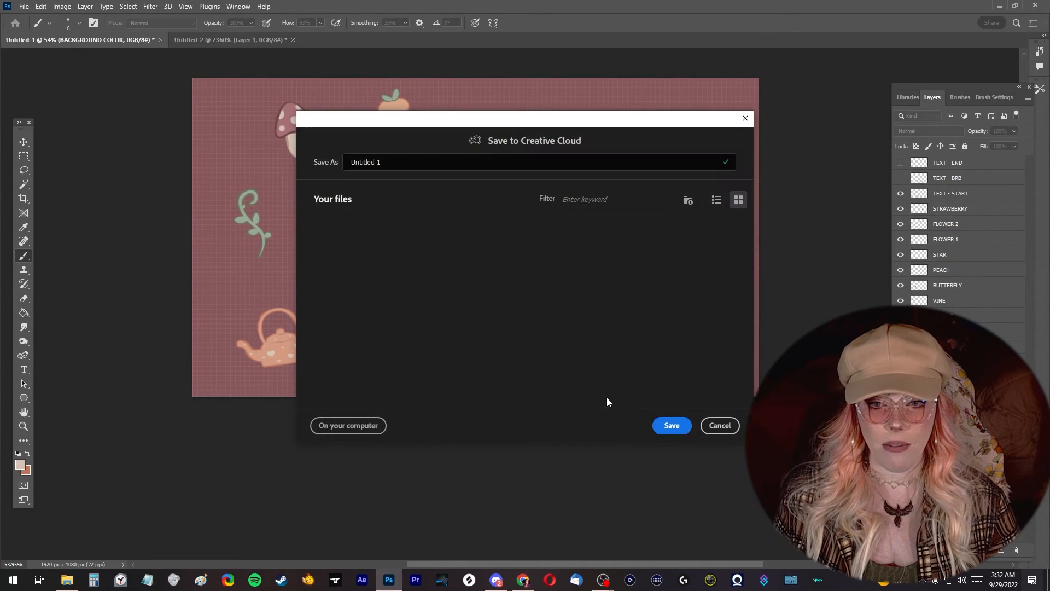
click(349, 425)
click(151, 429)
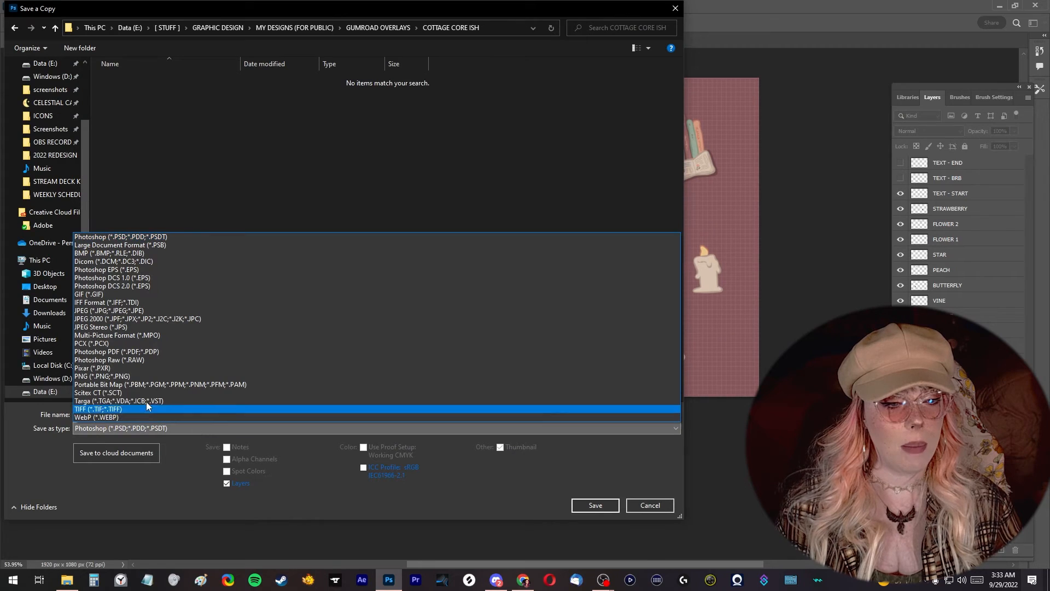
click(280, 168)
click(164, 412)
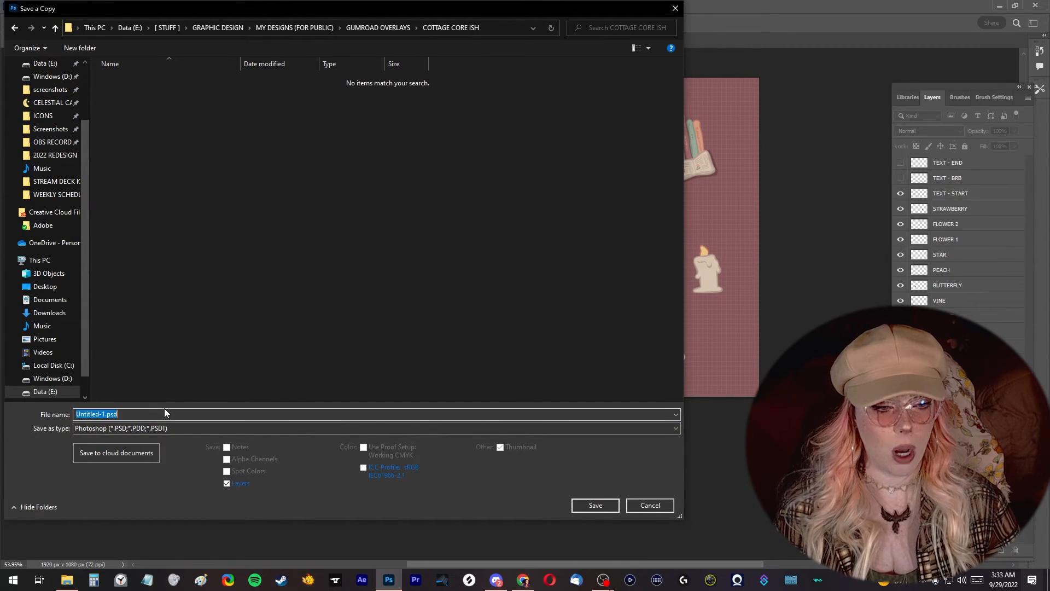
text(STARTING SOON)
key(Return)
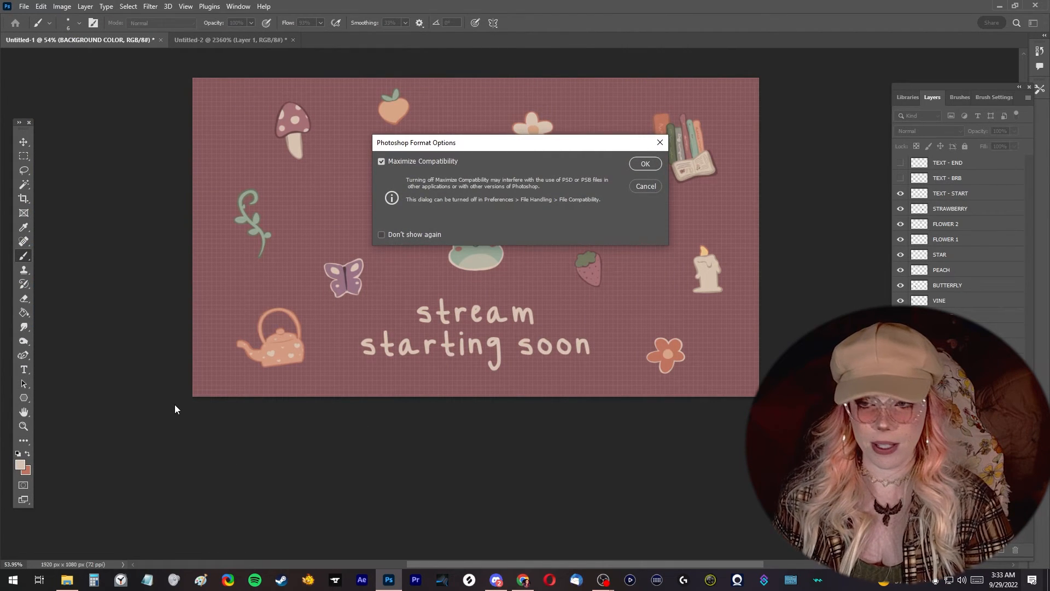
key(Return)
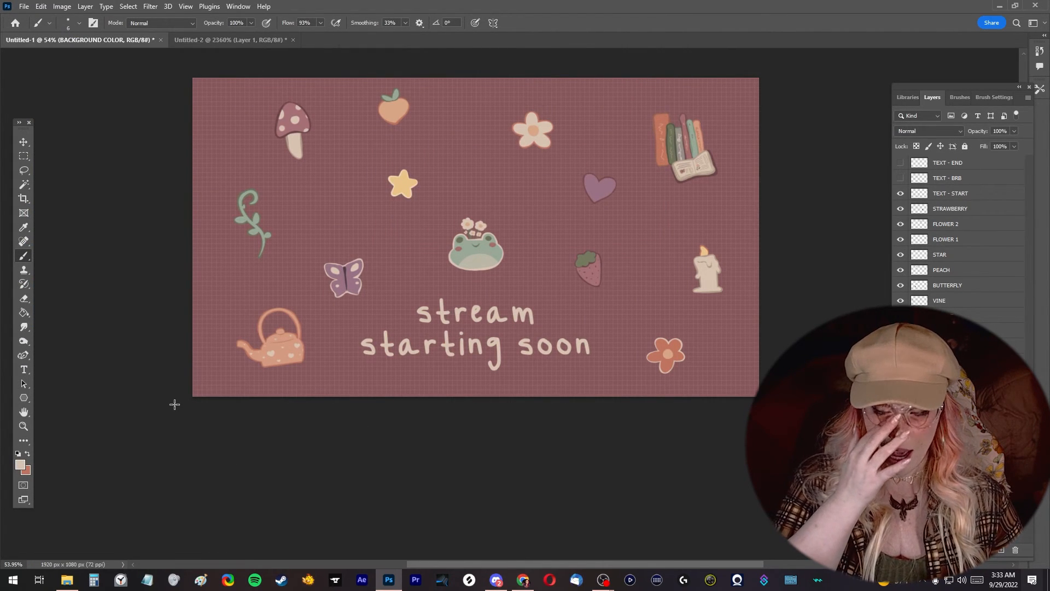
Close the Untitled-2 document without saving its changes.
click(295, 40)
click(520, 213)
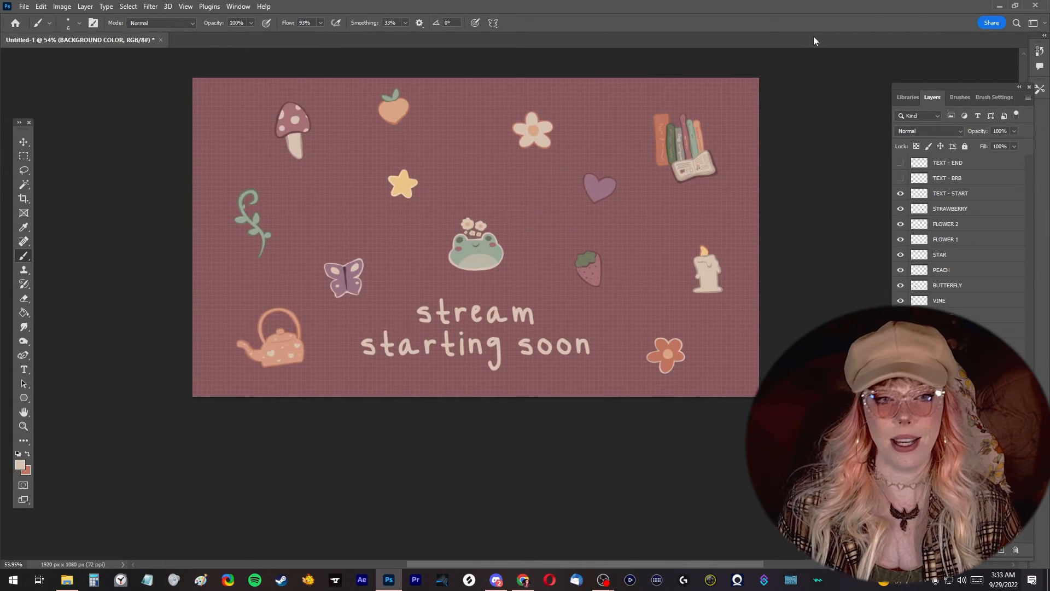
Switch to After Effects and start a new project.
click(1003, 6)
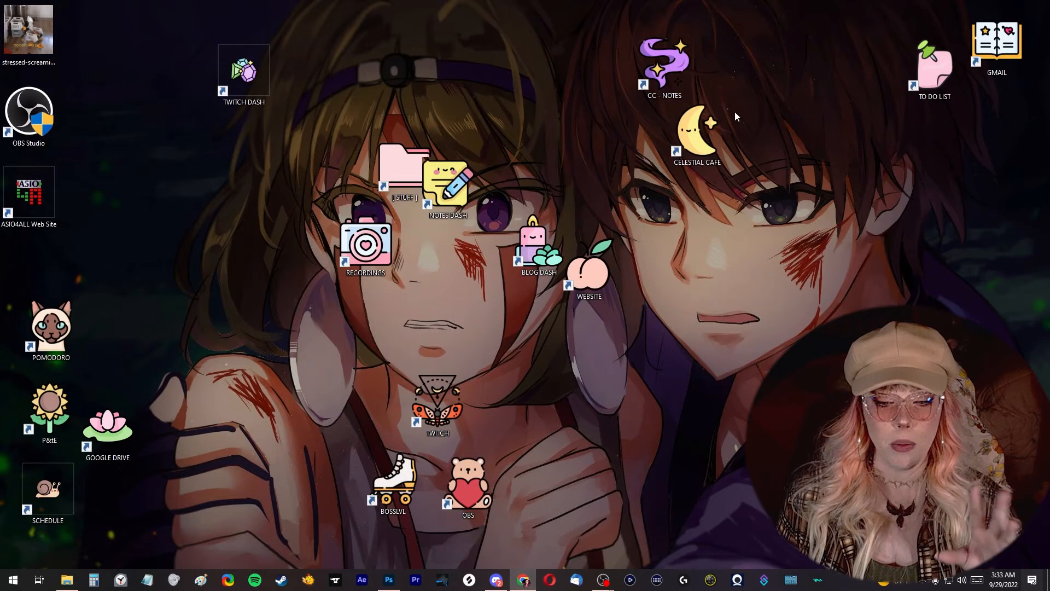
click(362, 580)
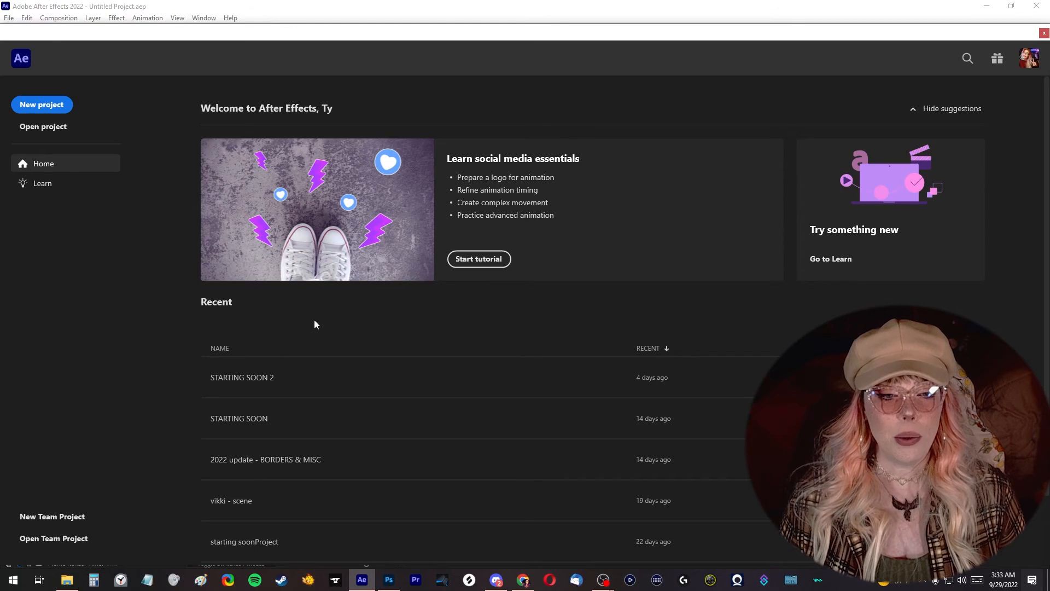
click(57, 108)
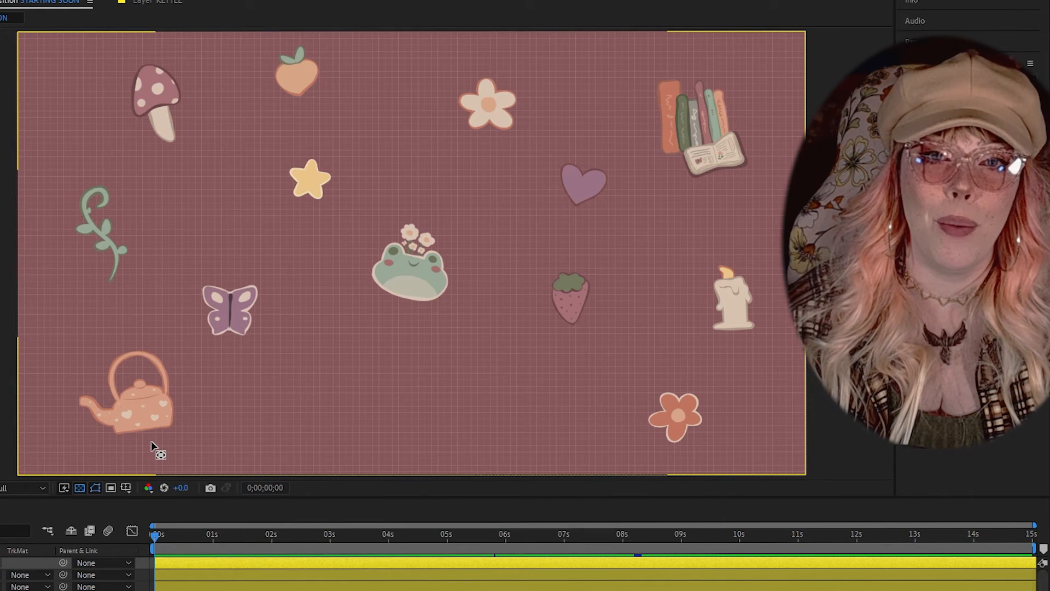
Play the STARTING SOON composition from the beginning to preview the animated illustrations and text.
mouse_move(156, 533)
mouse_down()
mouse_move(196, 535)
mouse_move(144, 533)
mouse_up()
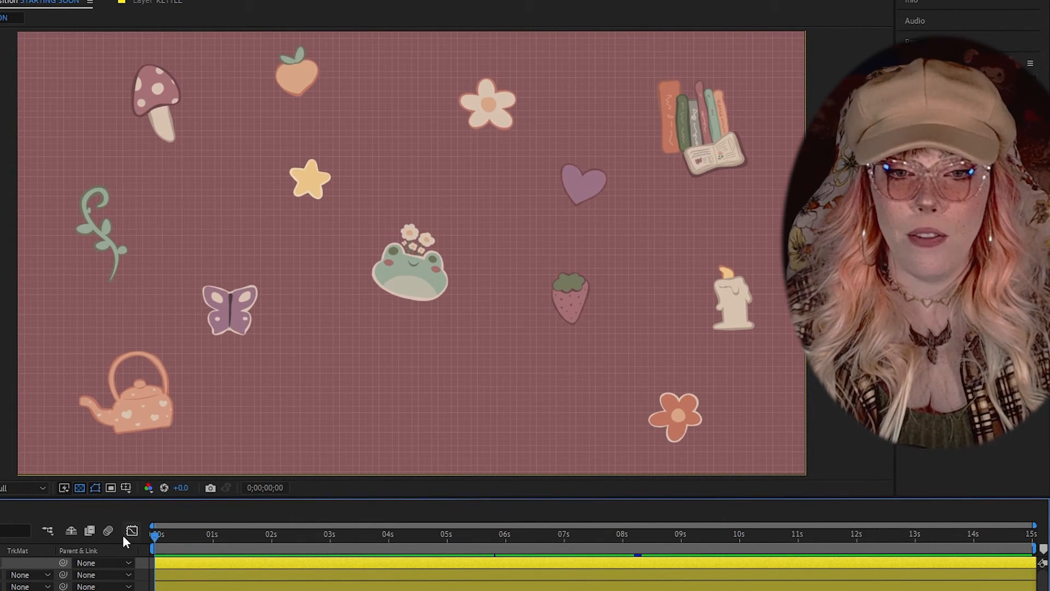
key(space)
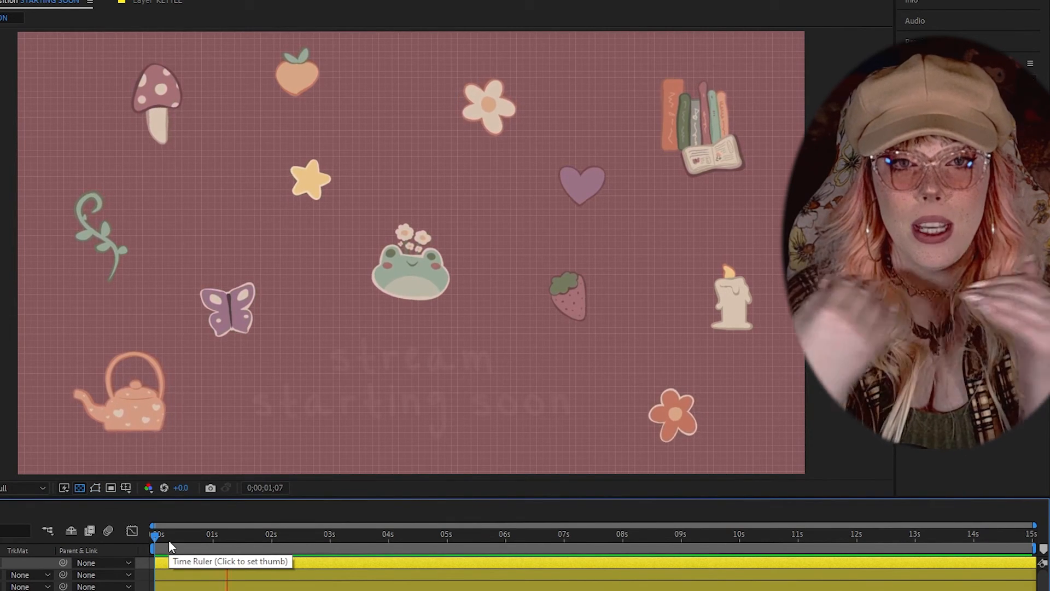